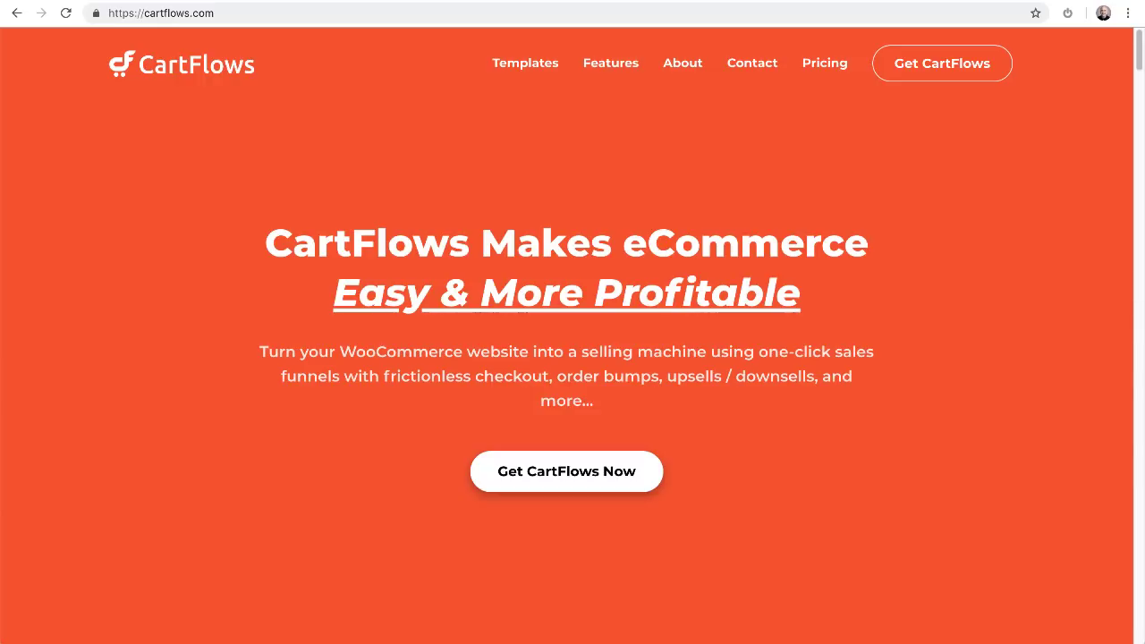
- Switch to the WordPress site's admin dashboard and open the list of installed plugins
click(501, 1)
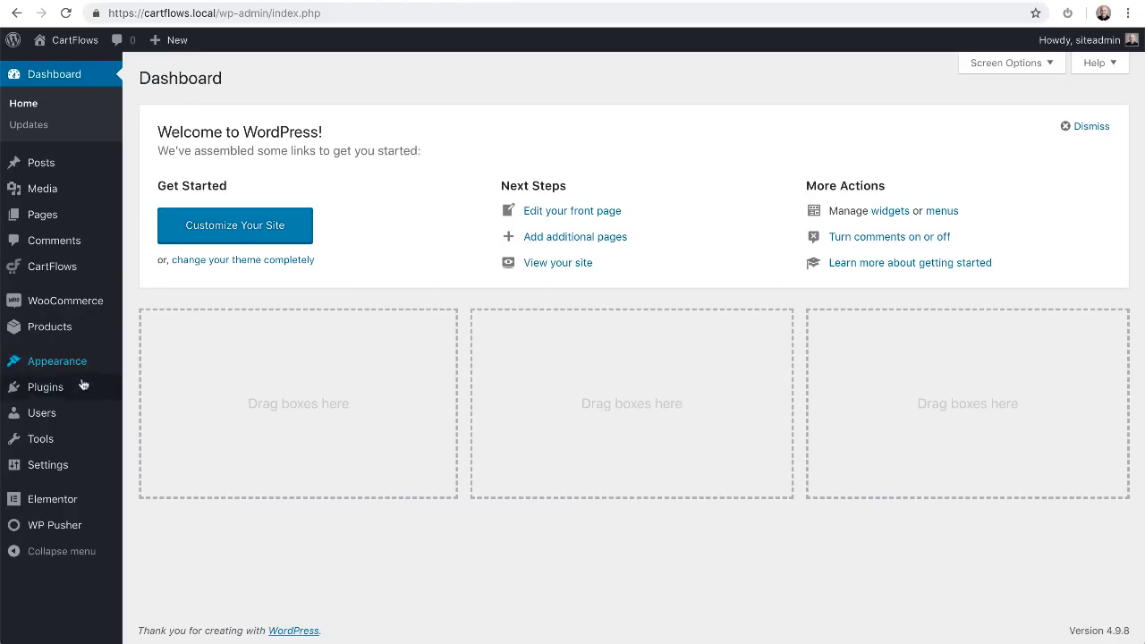
click(44, 387)
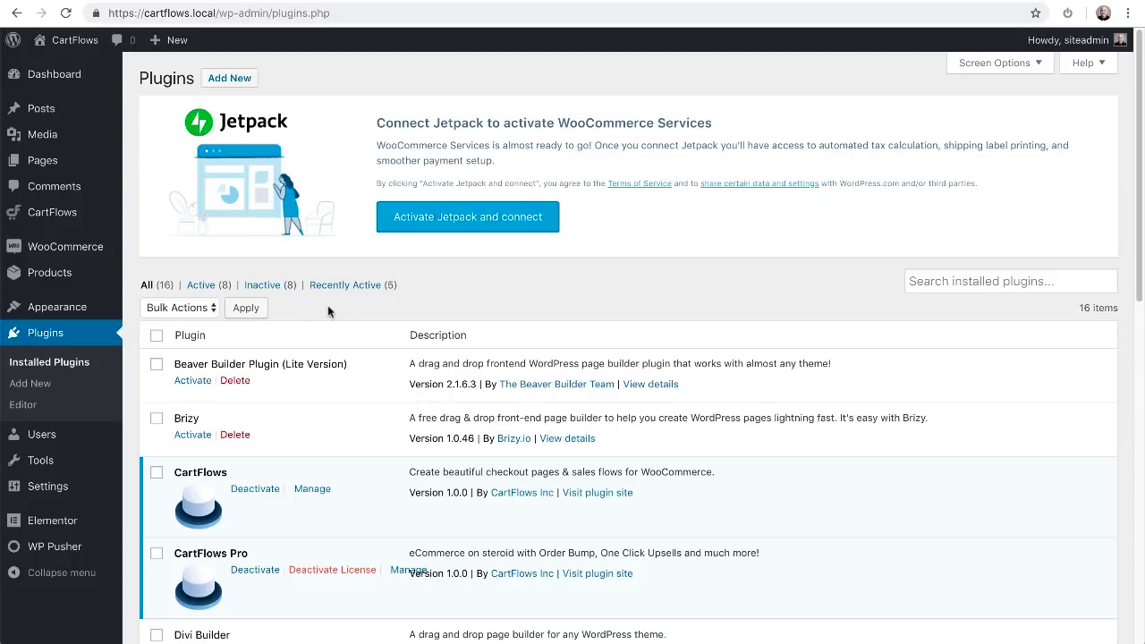
- Open the WooCommerce settings and review the General options, including the store address
click(32, 246)
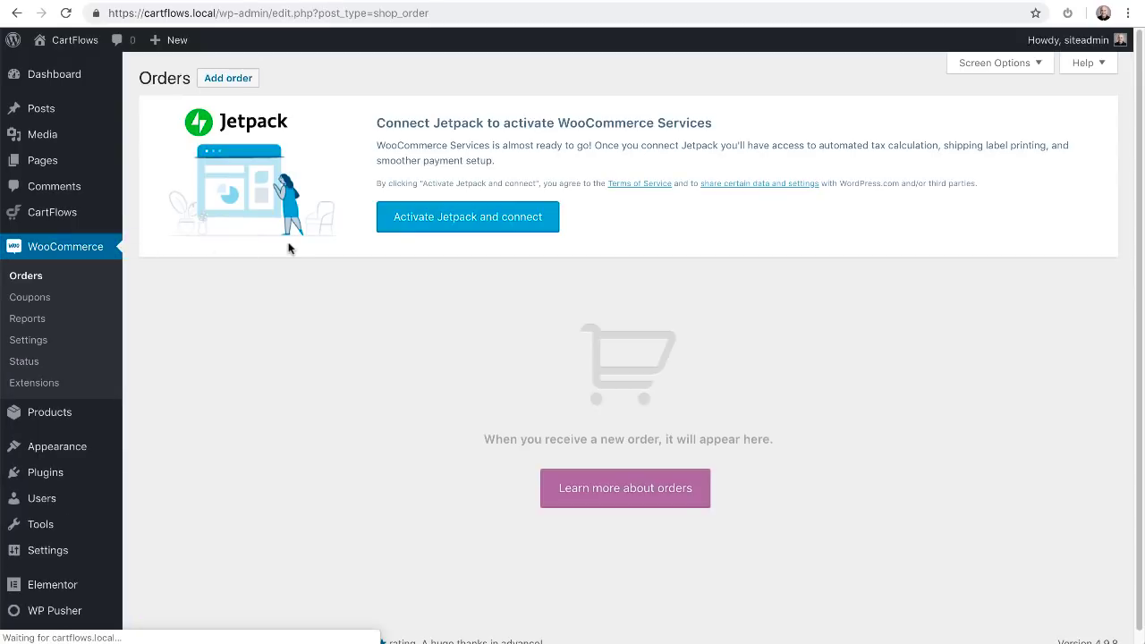
click(33, 341)
scroll(267, 338, down, 2)
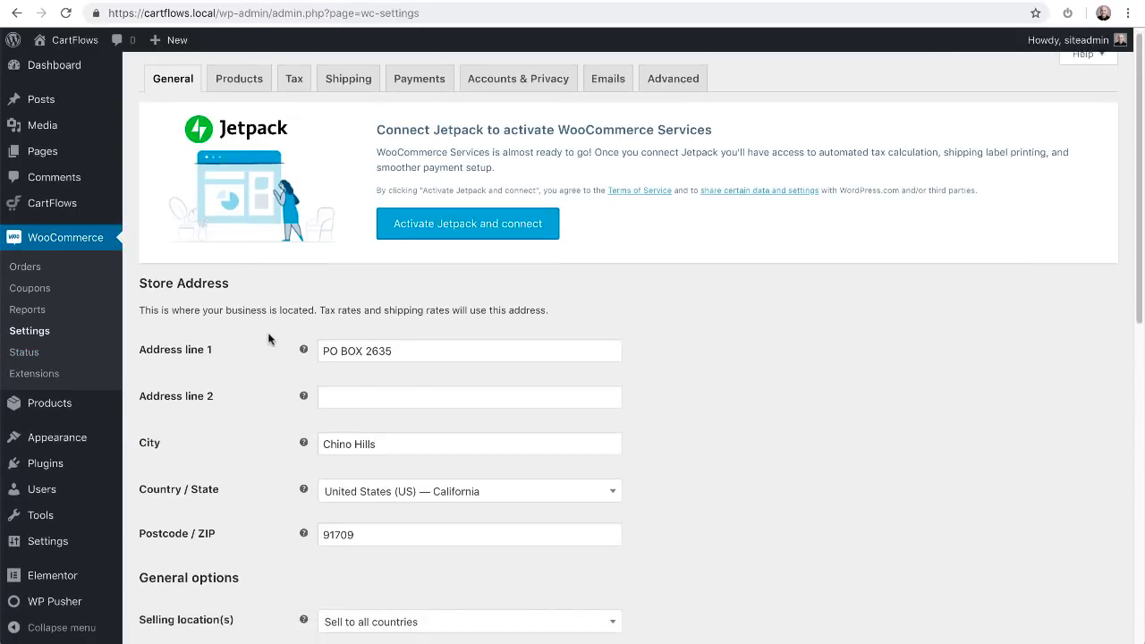
scroll(267, 338, up, 2)
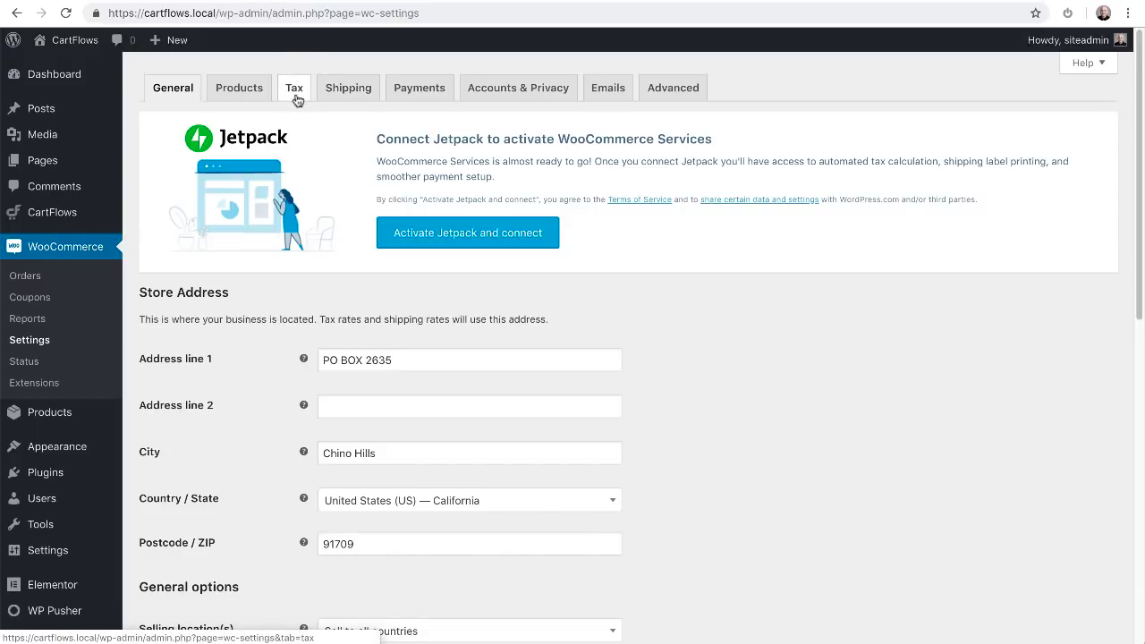
- Review the payment methods available in the WooCommerce settings, down to the Stripe gateways
click(403, 95)
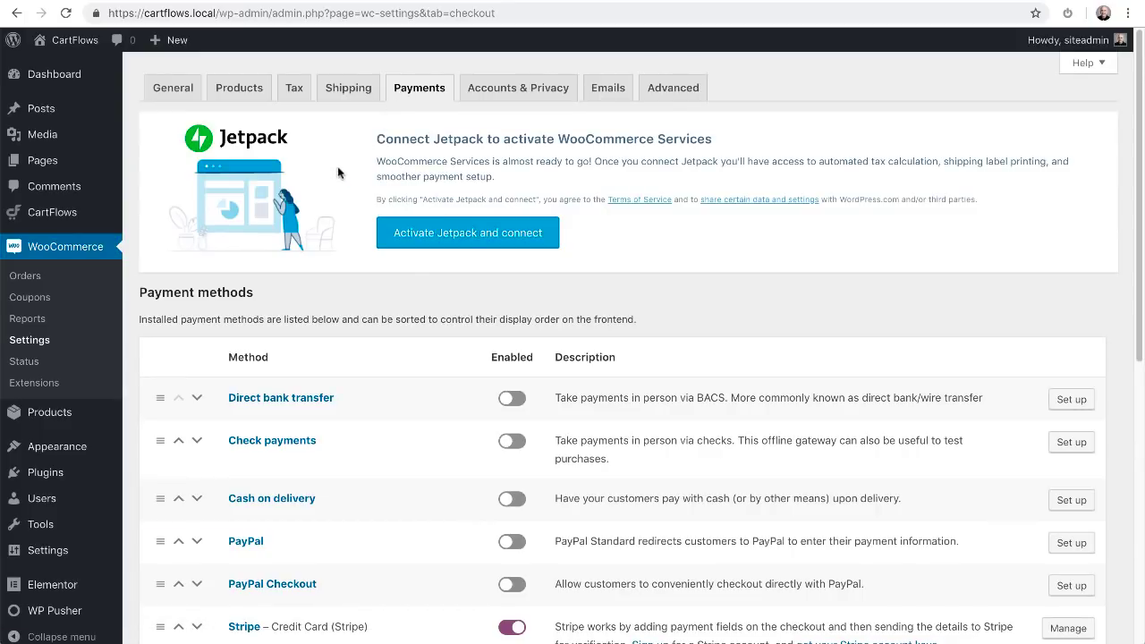
scroll(347, 166, down, 2)
scroll(347, 167, down, 1)
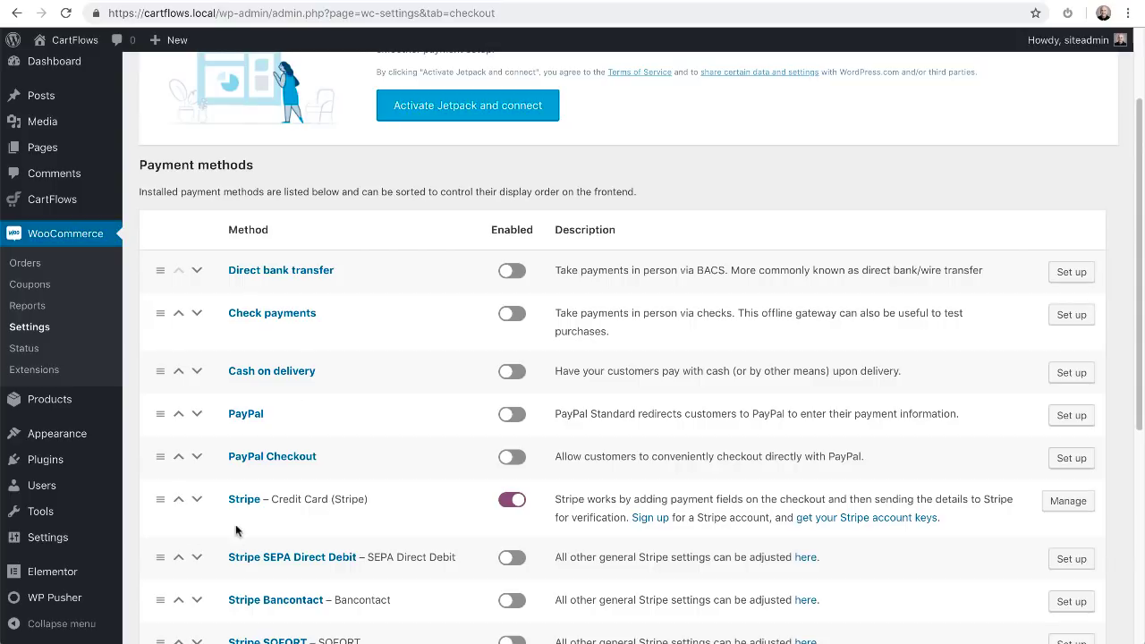
- Open the WooCommerce products, start a new product and look over its description, product data and short description fields
click(80, 404)
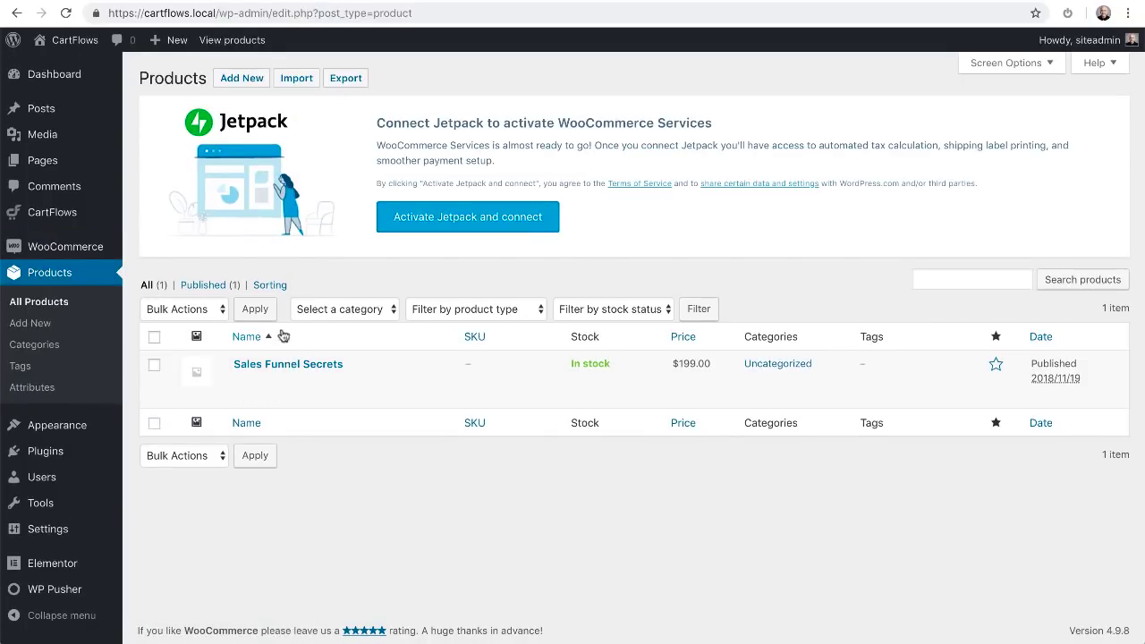
click(250, 79)
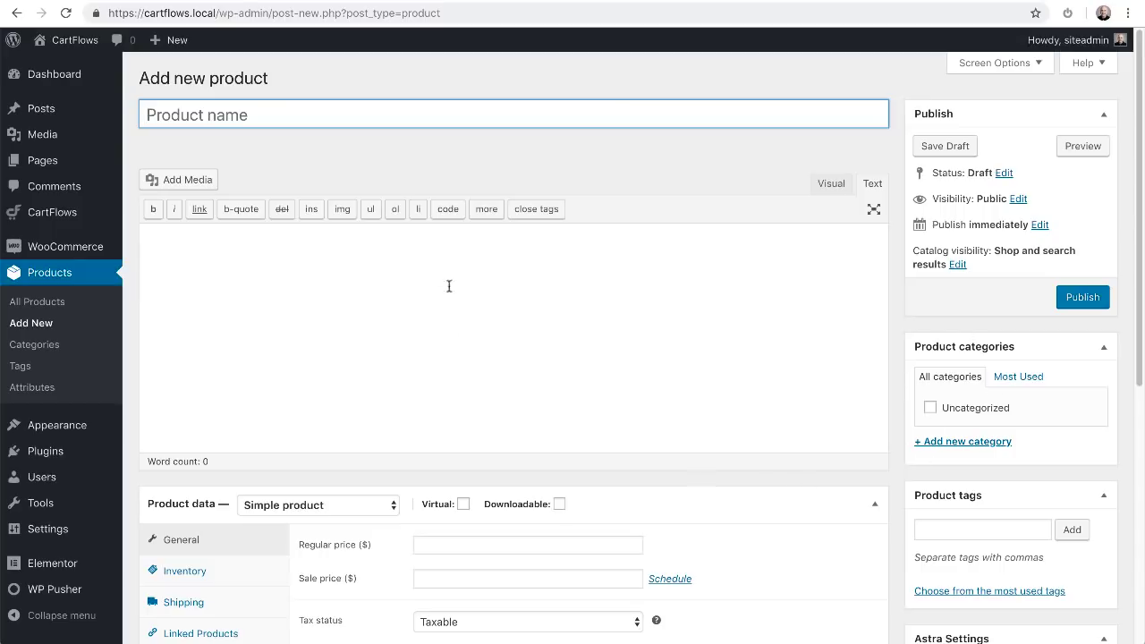
click(296, 300)
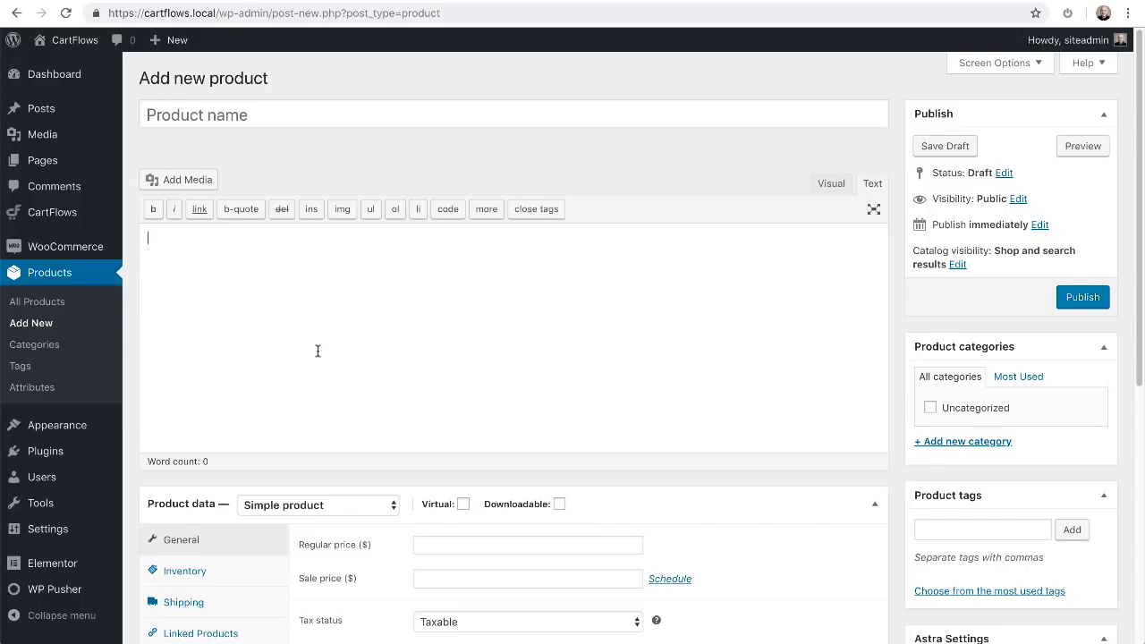
scroll(317, 351, down, 5)
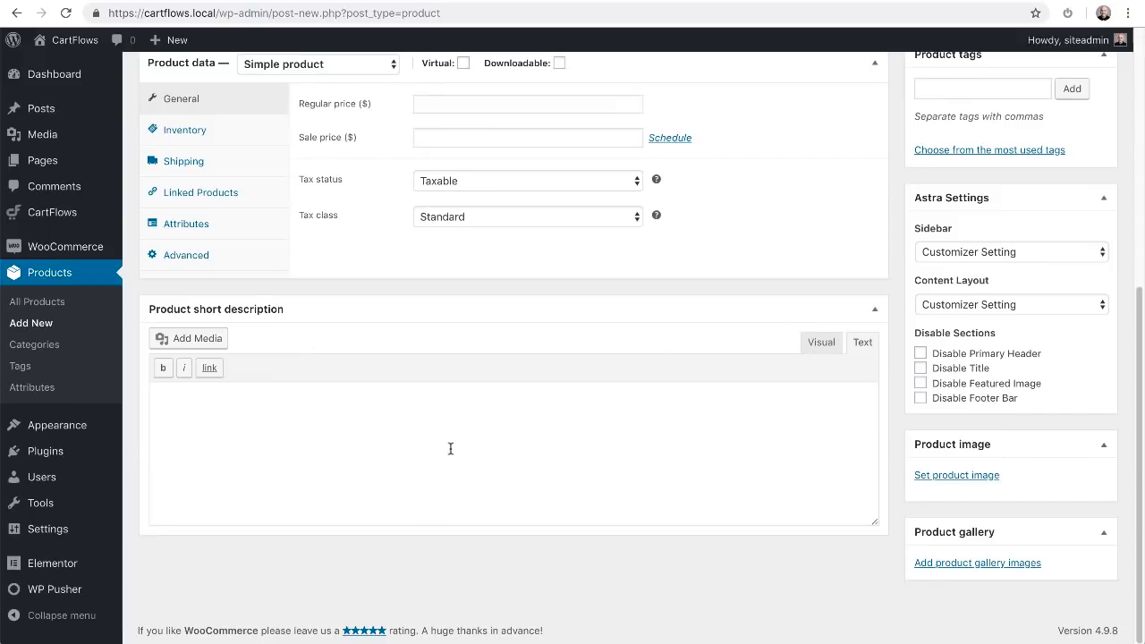
scroll(451, 448, up, 1)
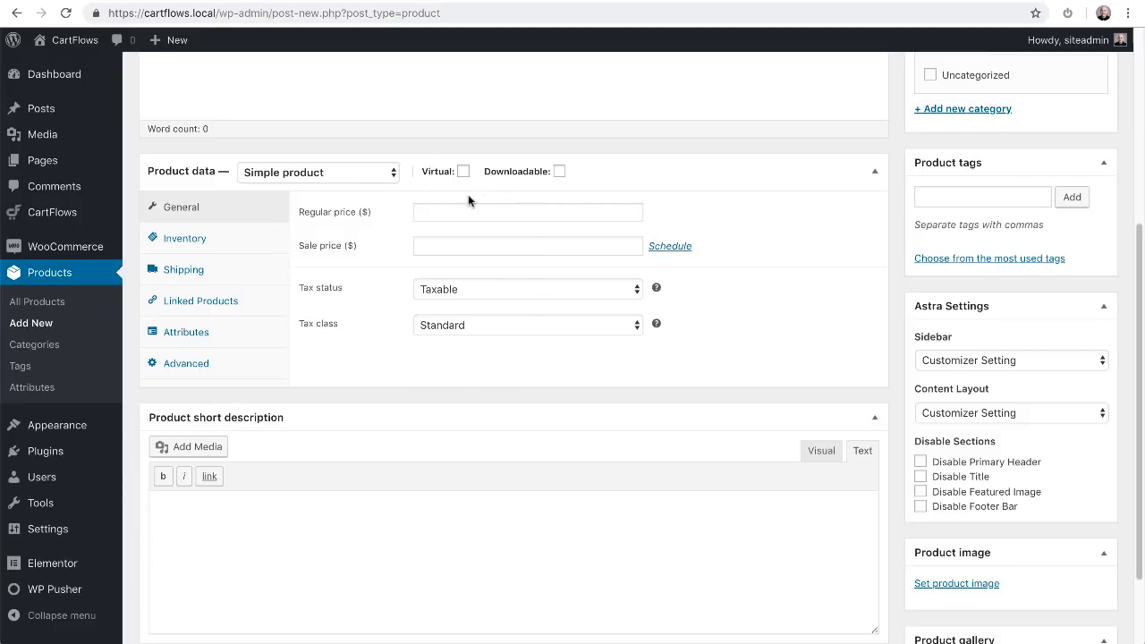
- Try the Virtual and Downloadable options in the new product's data to see their fields, leaving both unselected
click(463, 170)
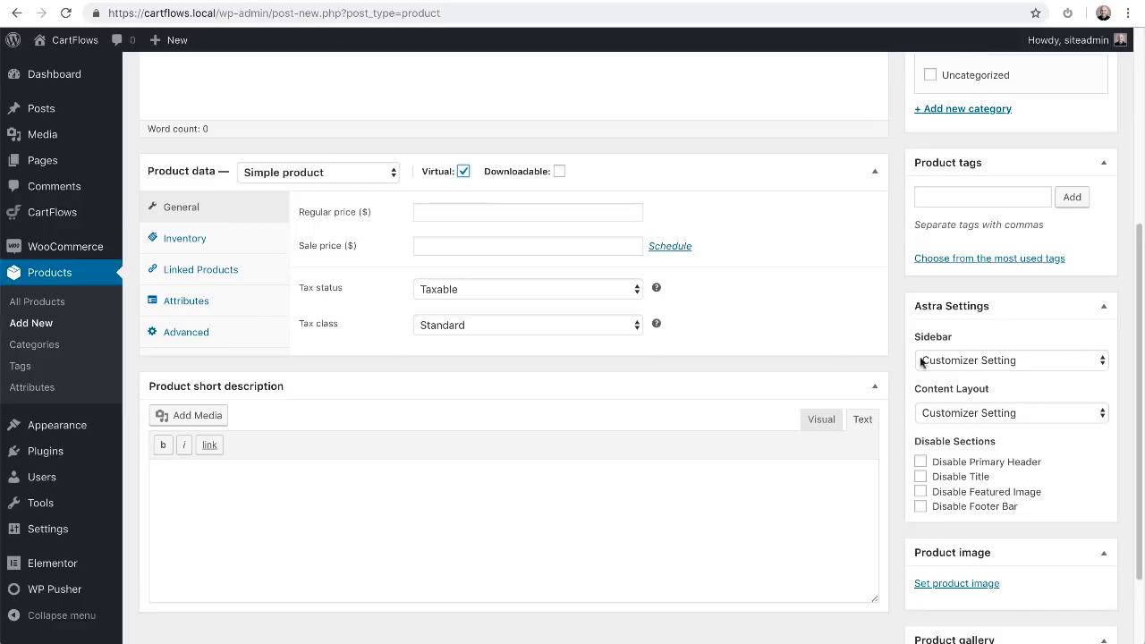
click(463, 171)
click(559, 171)
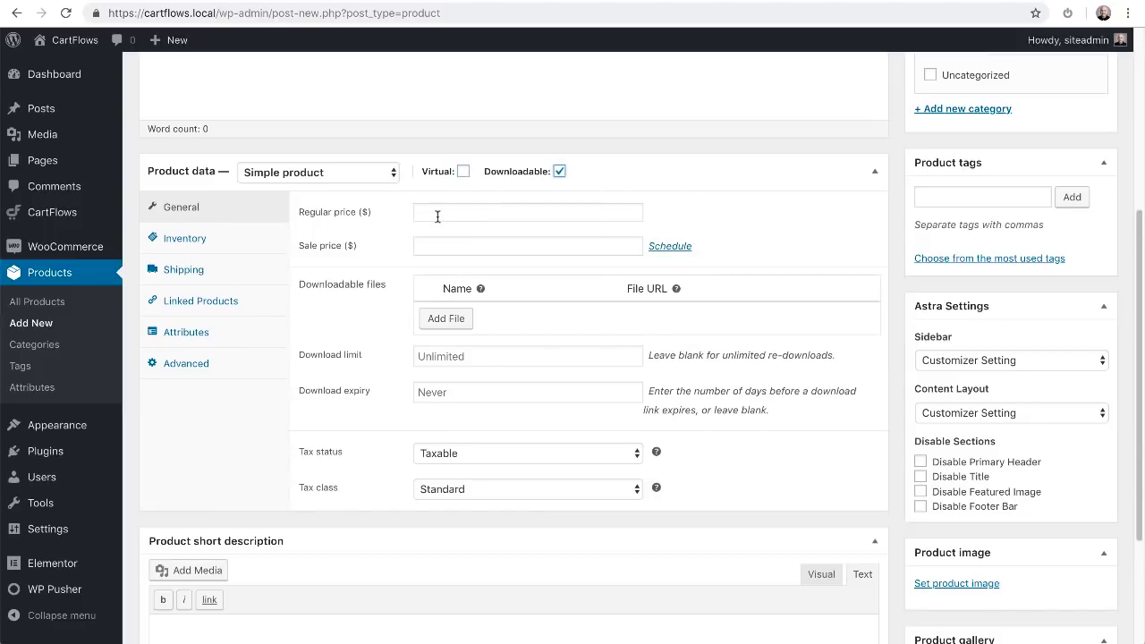
click(437, 216)
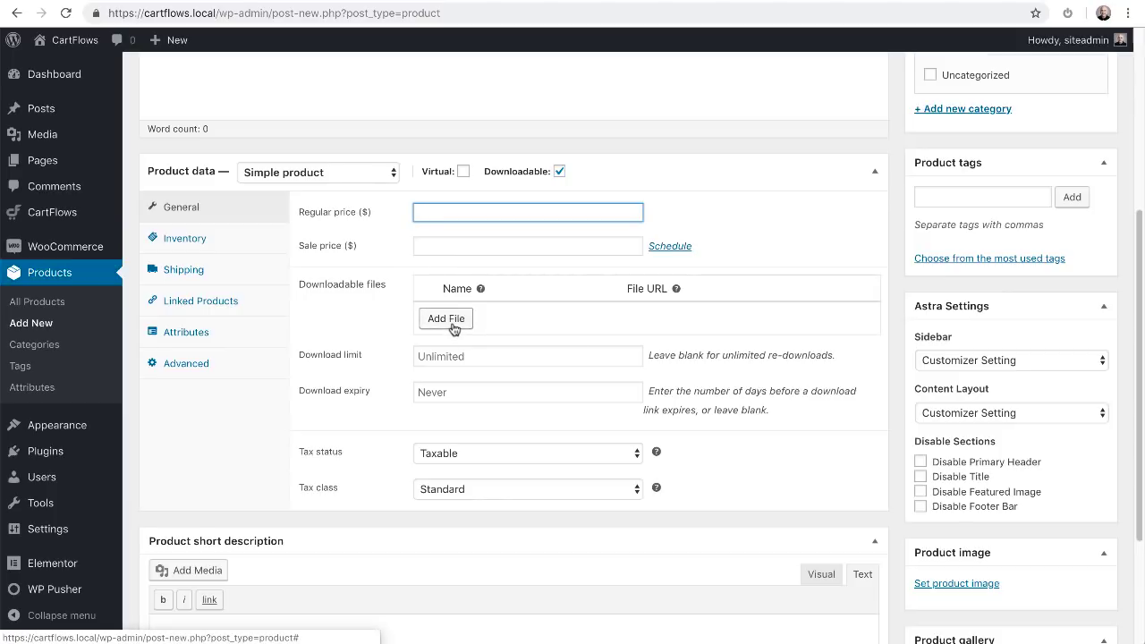
click(559, 172)
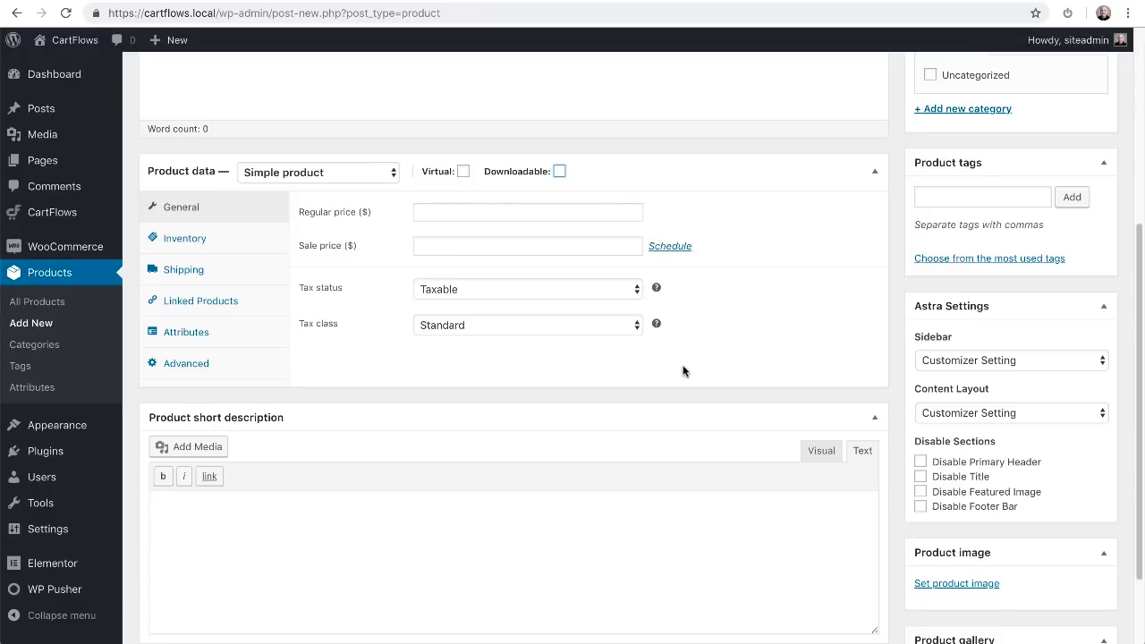
- Leave the new product without saving it and return to the list of all products
scroll(683, 371, up, 4)
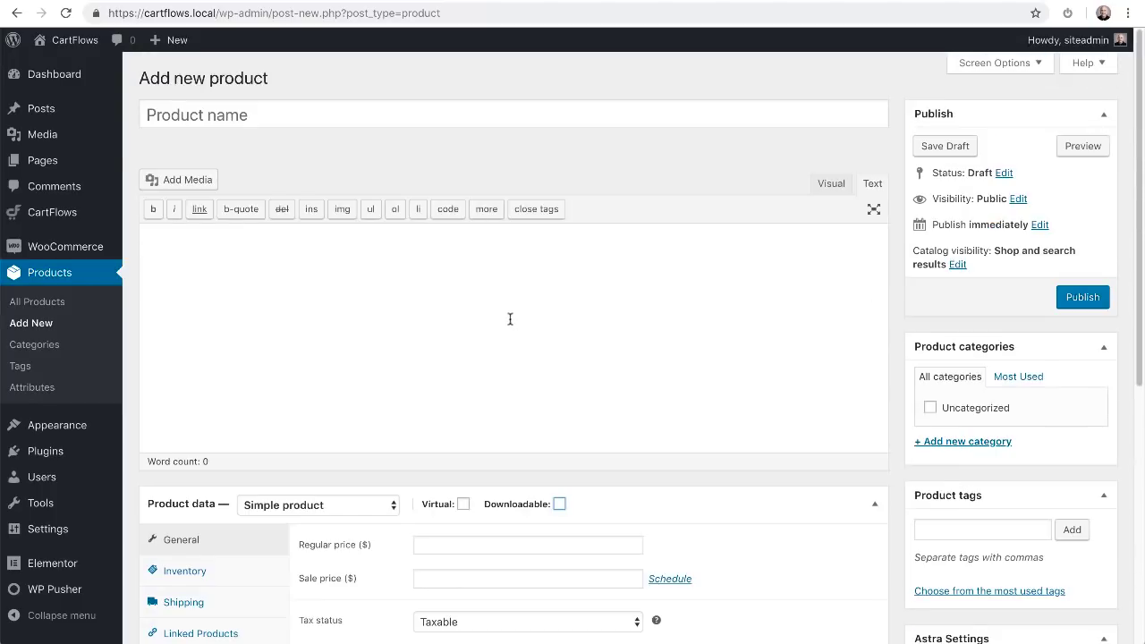
click(37, 301)
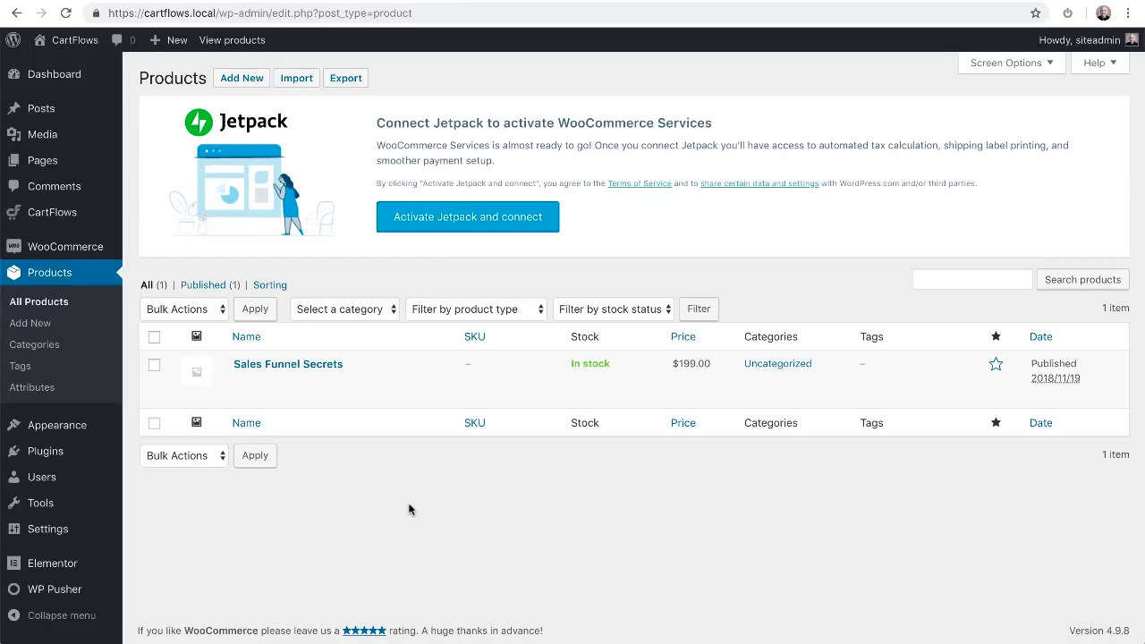
mouse_move(385, 384)
- Open the CartFlows flows list, go to the CartFlows settings and review the General Settings section
click(76, 219)
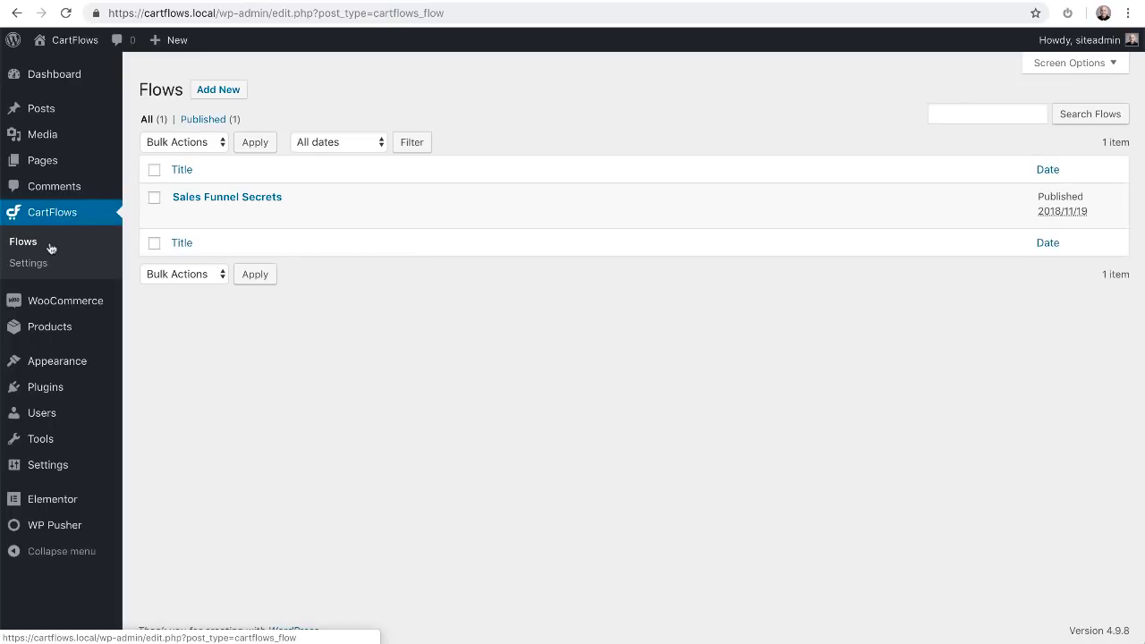
click(32, 261)
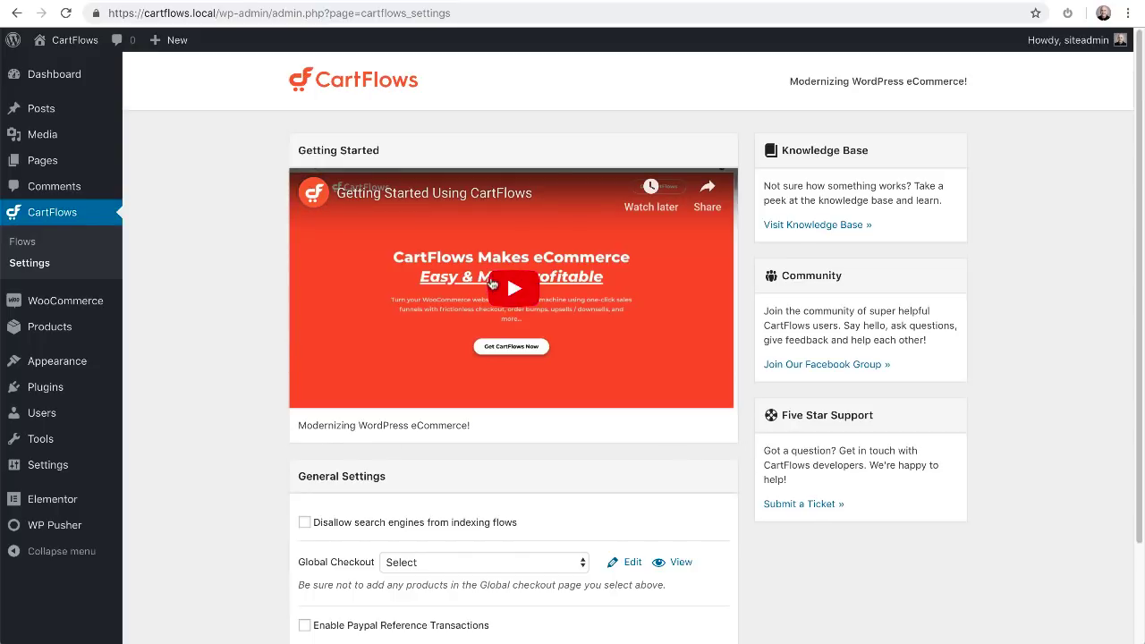
scroll(196, 314, down, 1)
scroll(198, 311, down, 3)
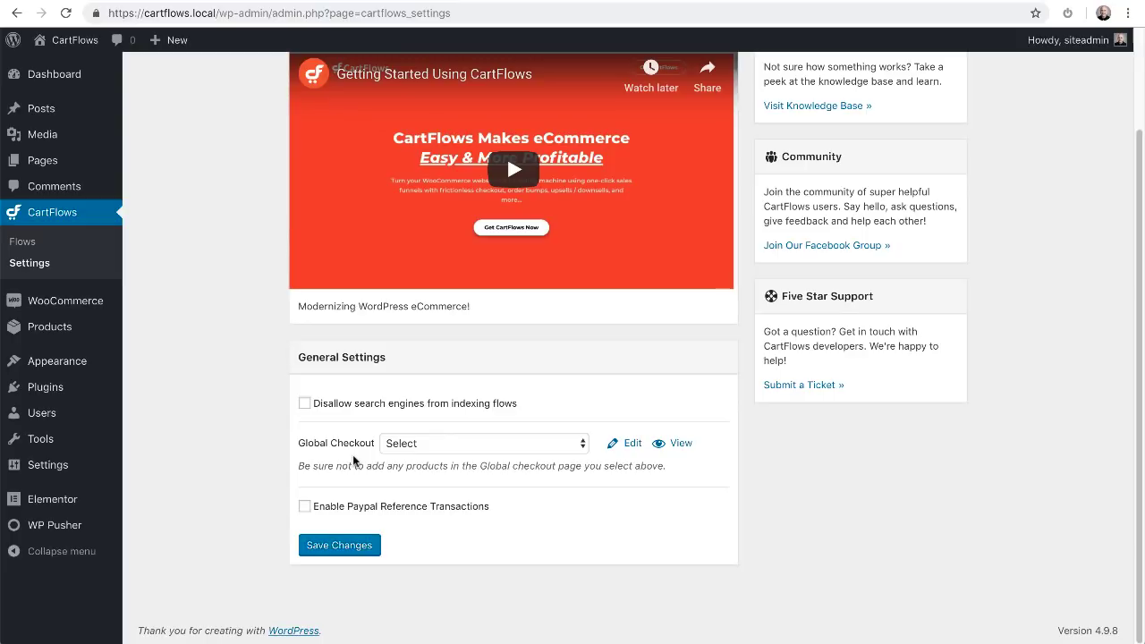
- Check the checkout pages available for the Global Checkout setting without choosing one
click(438, 444)
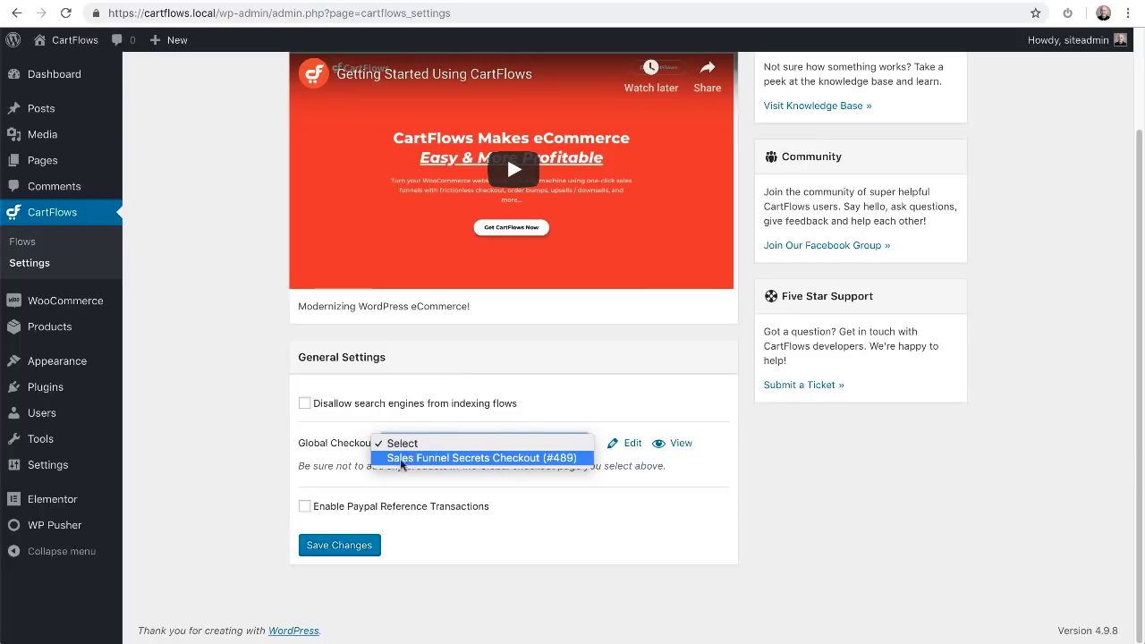
click(312, 447)
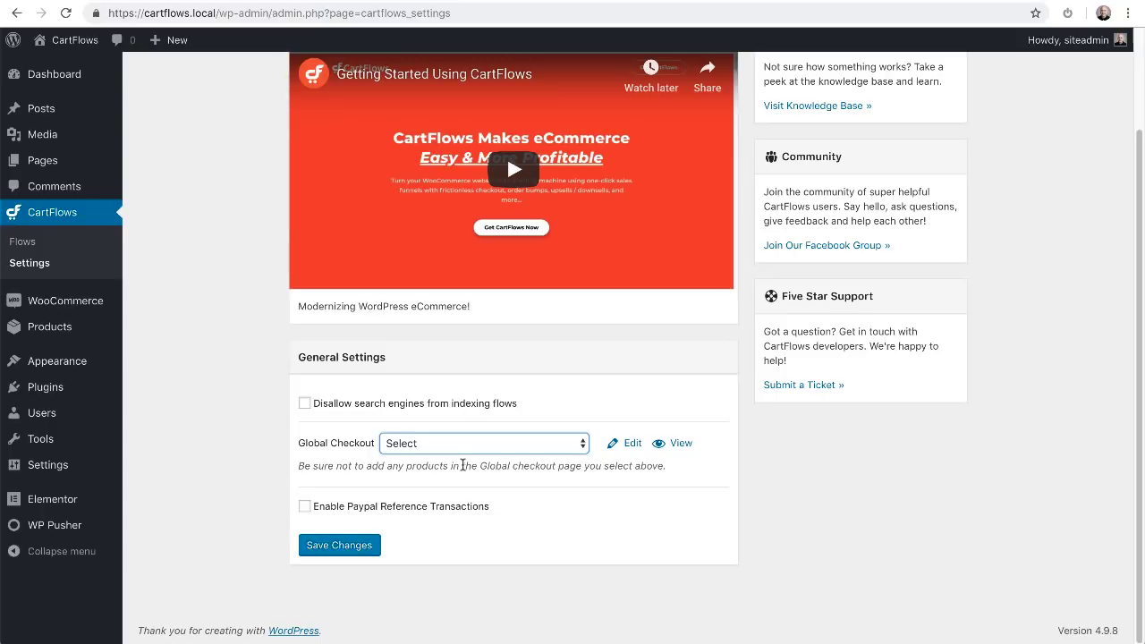
click(381, 468)
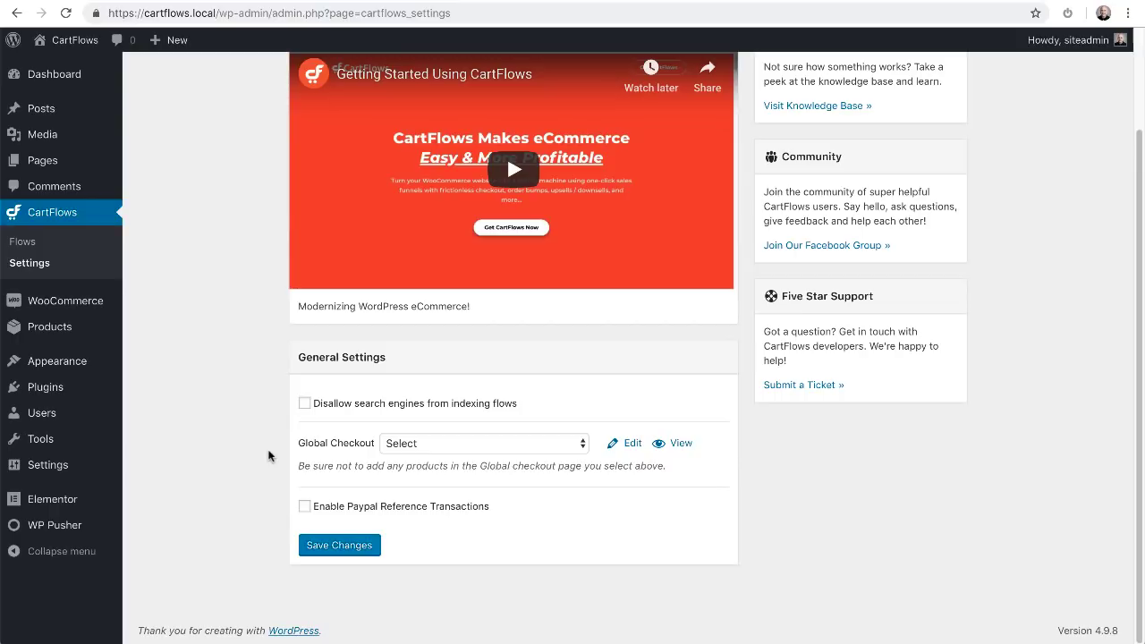
scroll(268, 456, up, 2)
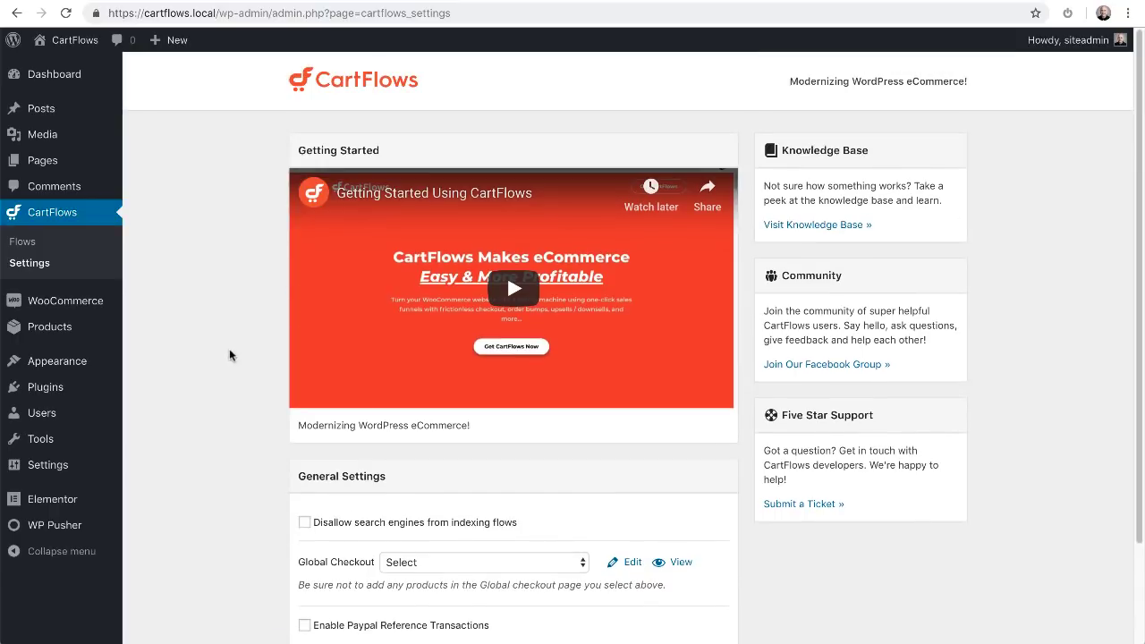
- Compare the Elementor, Divi and Beaver Builder templates for a new flow, and create the flow from the blank Canvas
click(20, 242)
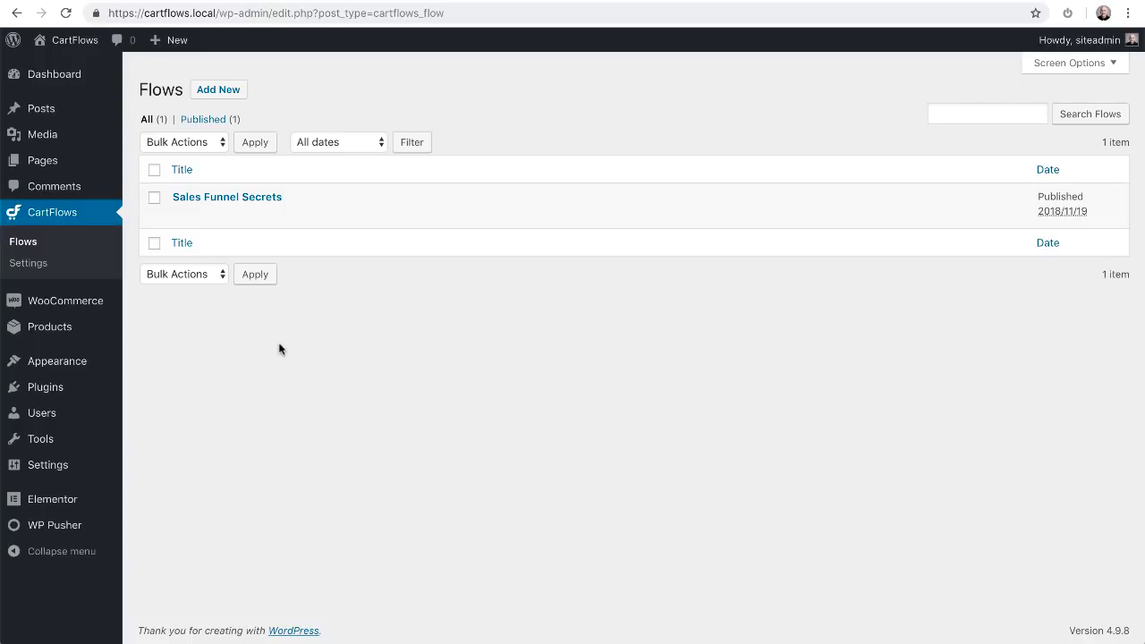
click(223, 93)
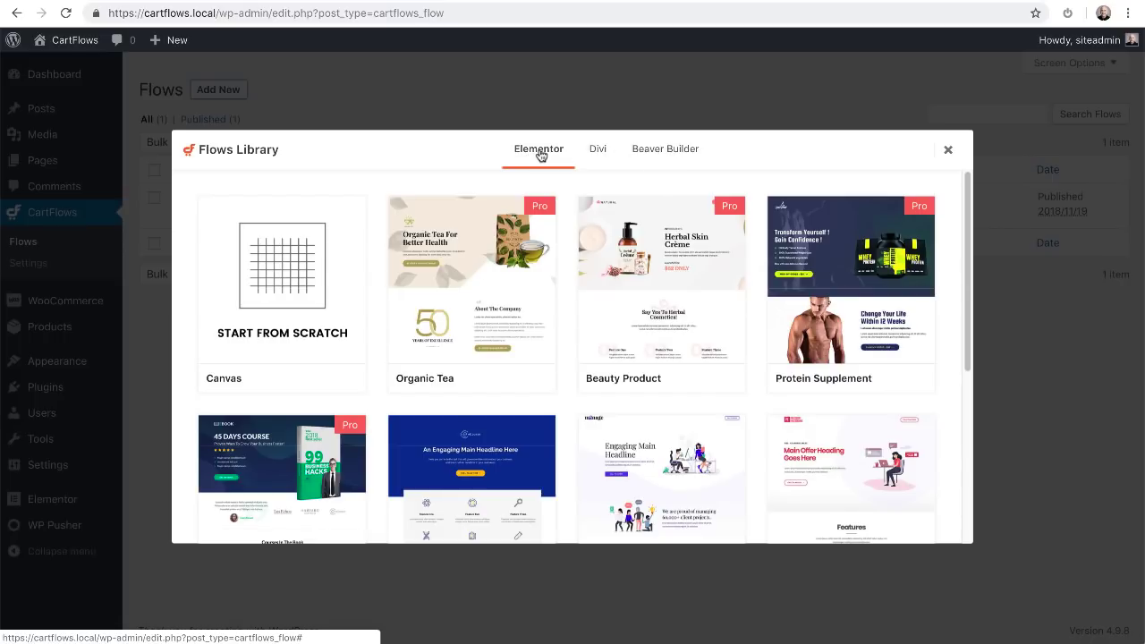
click(596, 155)
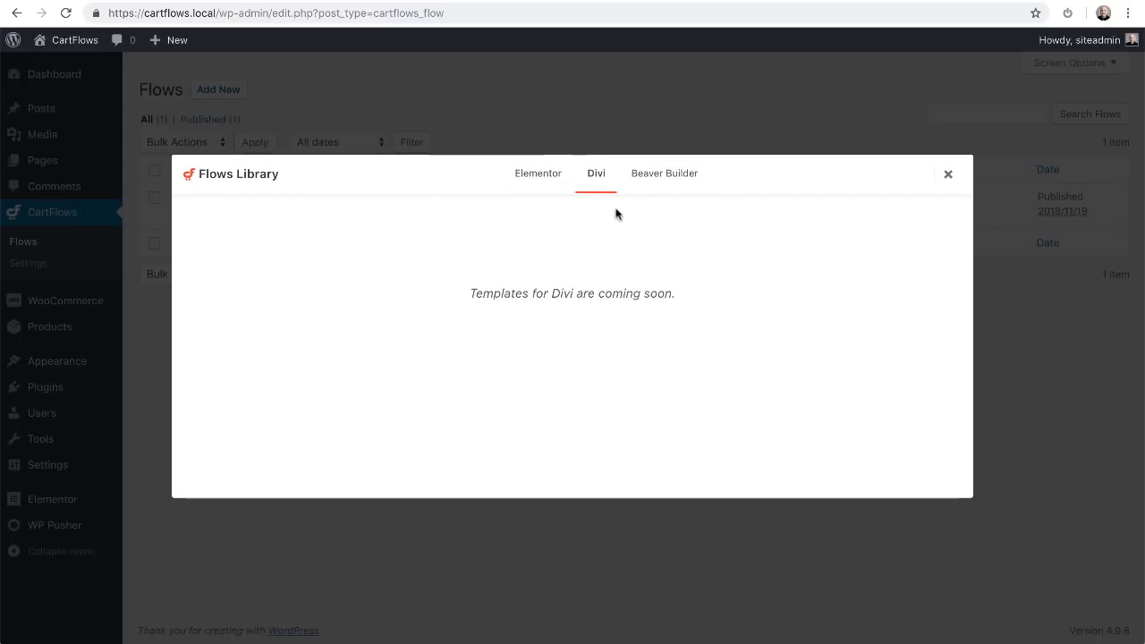
click(643, 180)
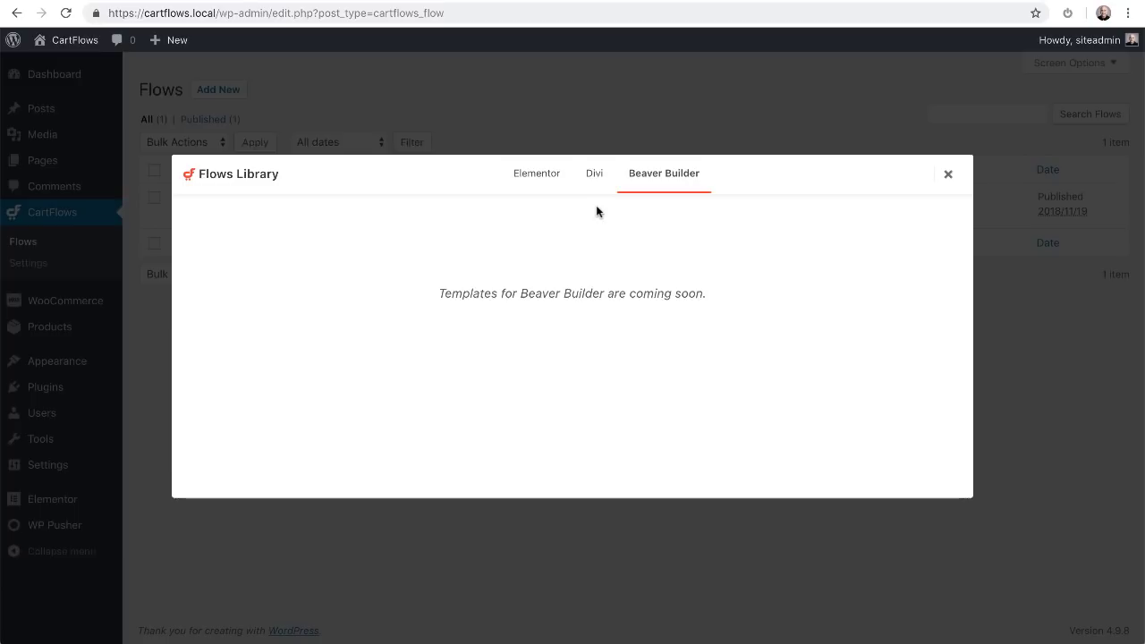
click(537, 175)
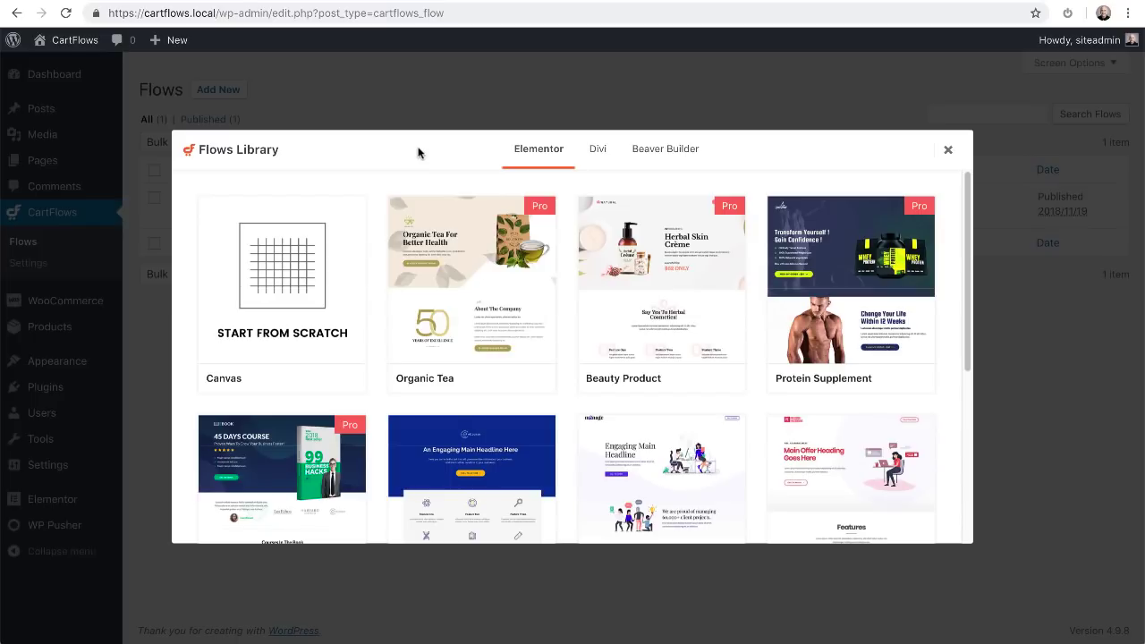
mouse_move(320, 237)
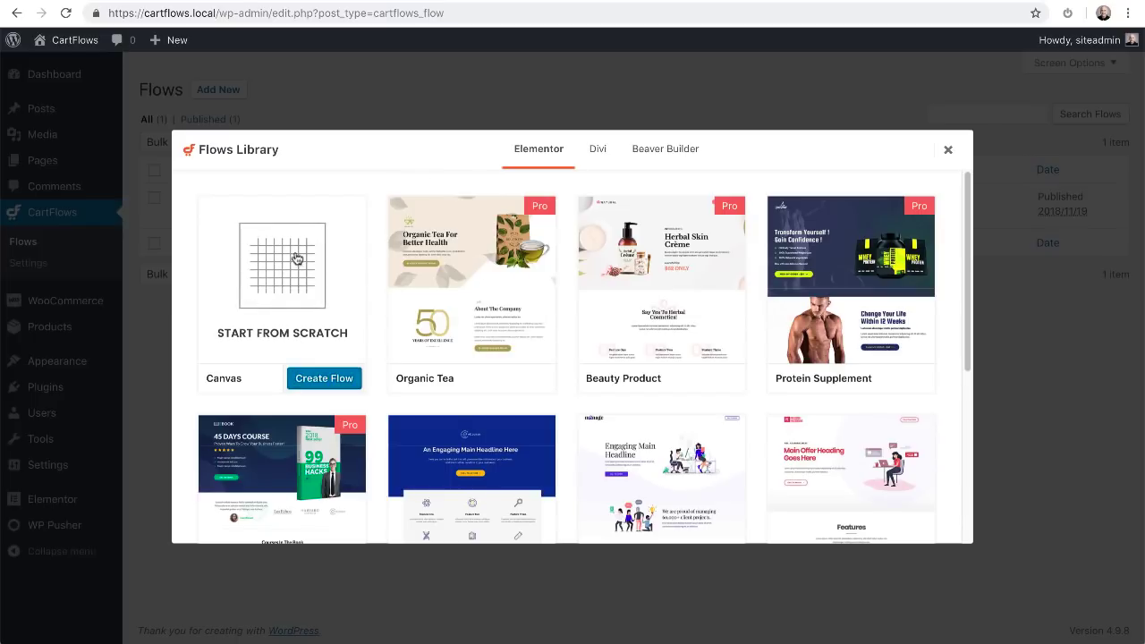
click(327, 379)
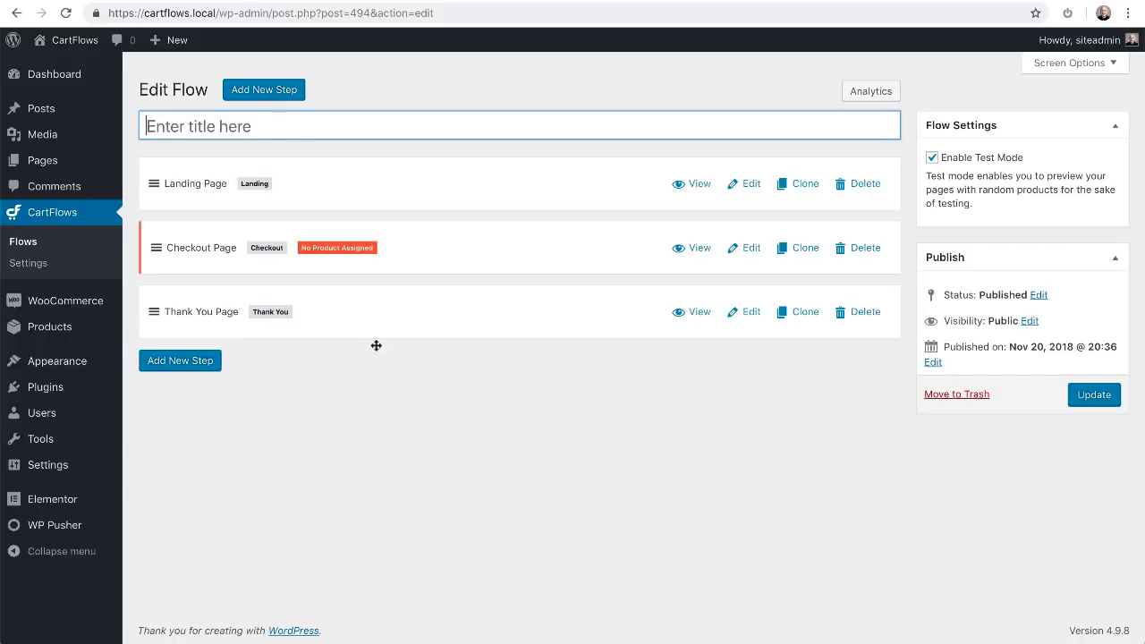
- Add a blank Upsell step to the new flow, started from scratch
click(258, 91)
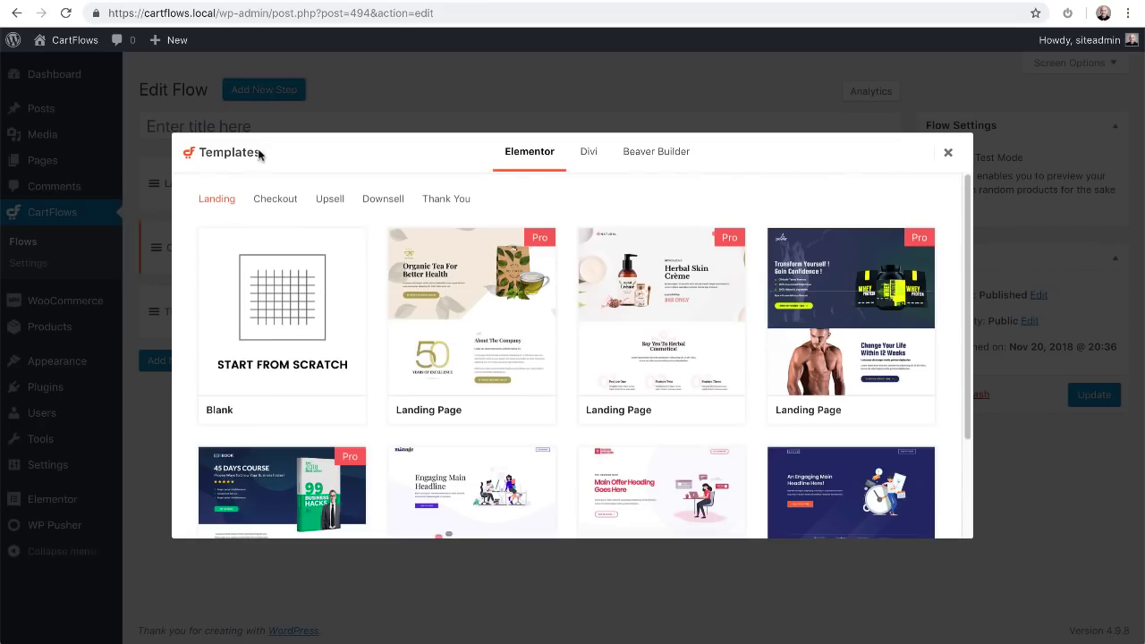
click(329, 200)
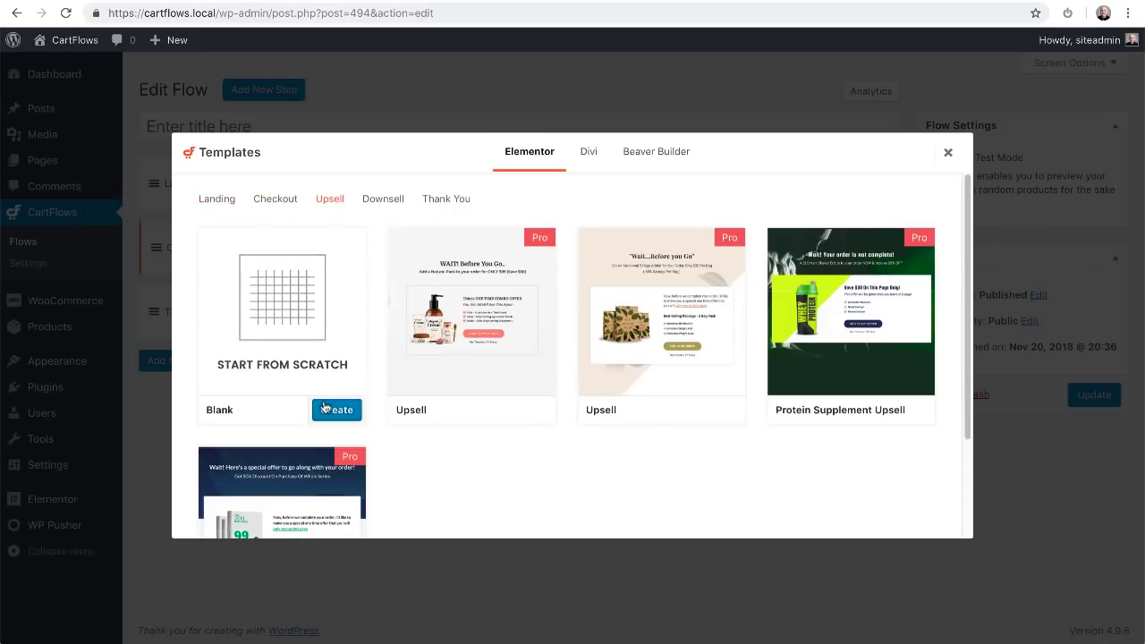
click(320, 409)
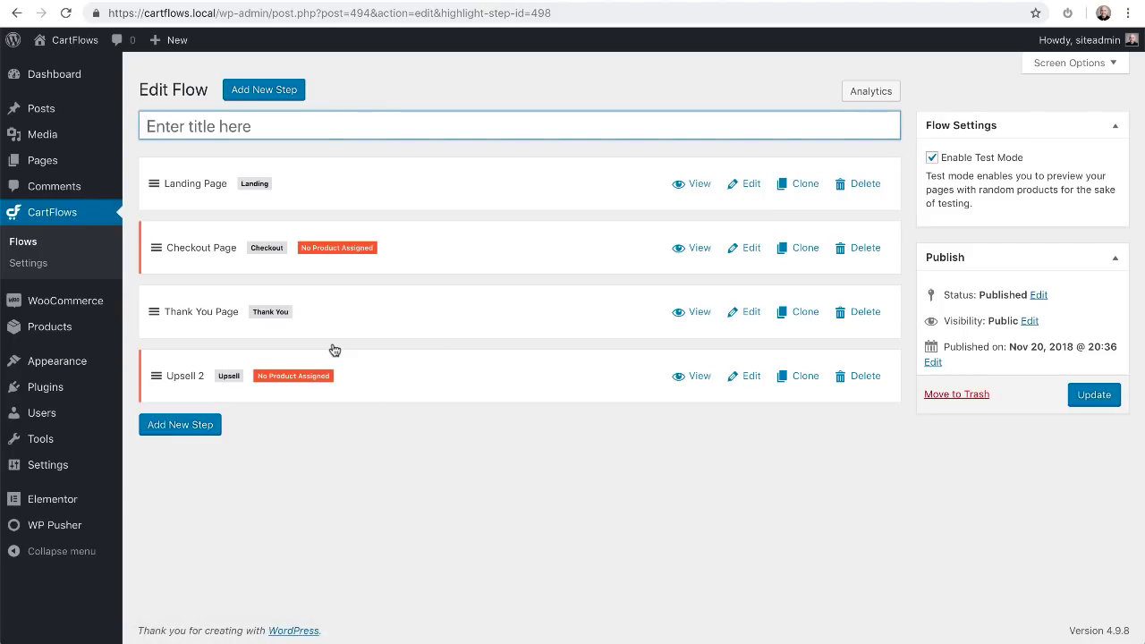
- Add a blank Downsell step to the flow, started from scratch
click(271, 93)
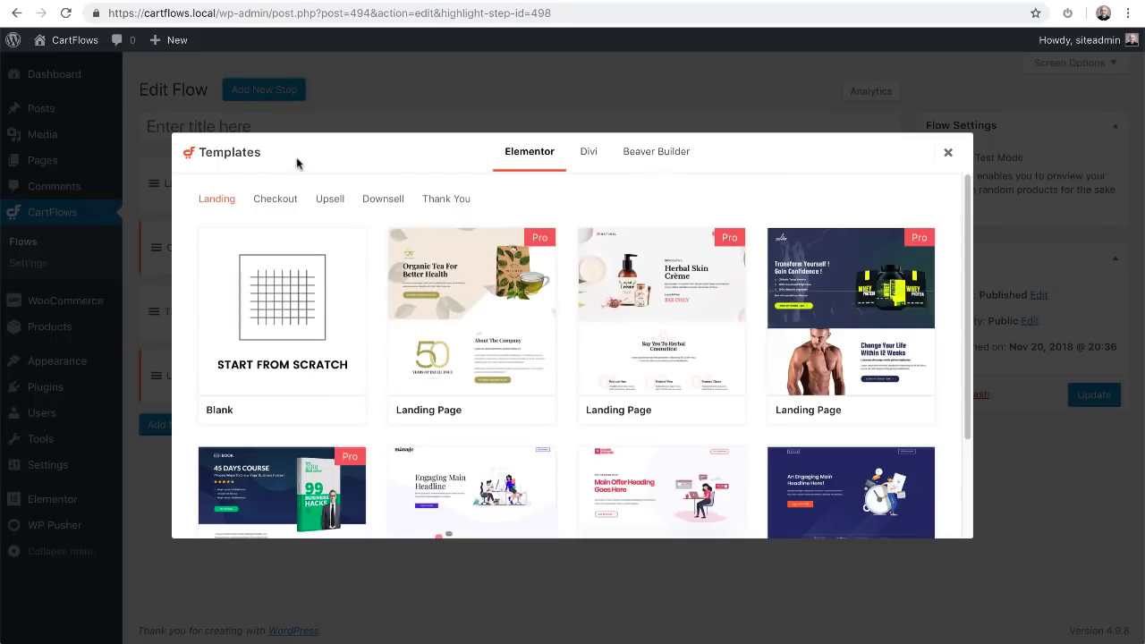
click(375, 204)
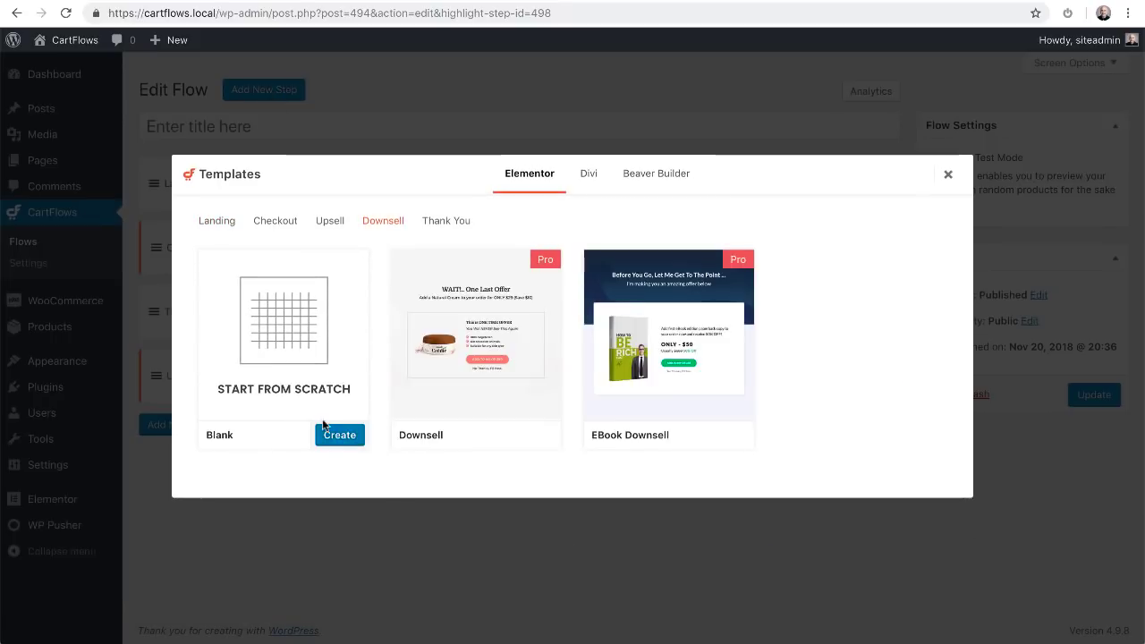
click(337, 444)
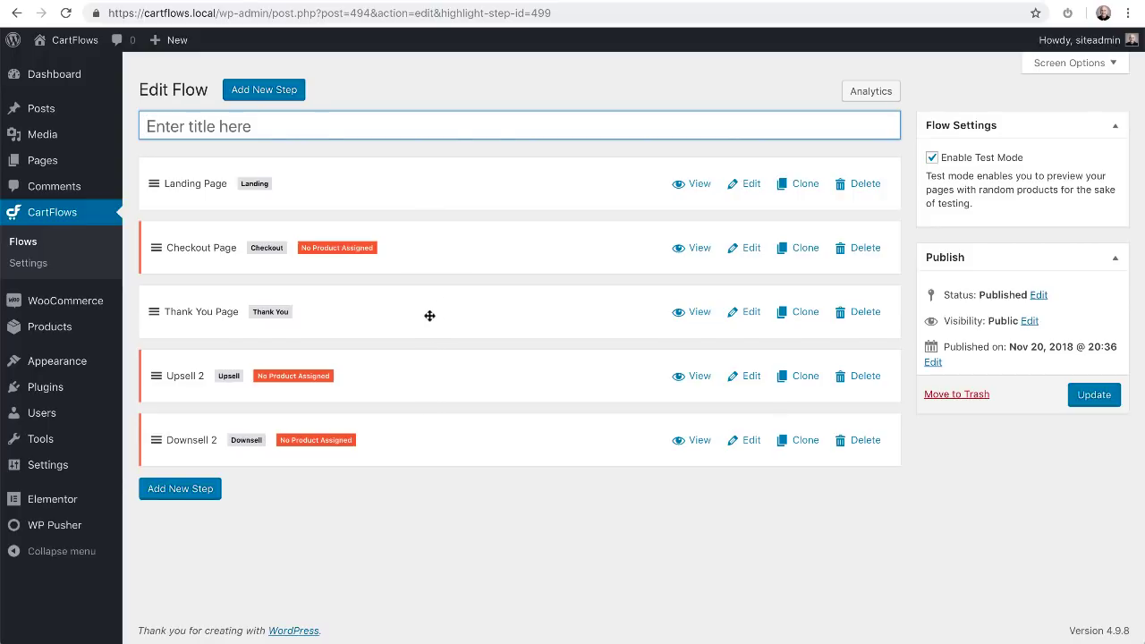
- Reorder the flow steps so the Upsell and then the Downsell sit between the Checkout Page and the Thank You Page
drag(374, 381, 376, 309)
drag(391, 439, 394, 377)
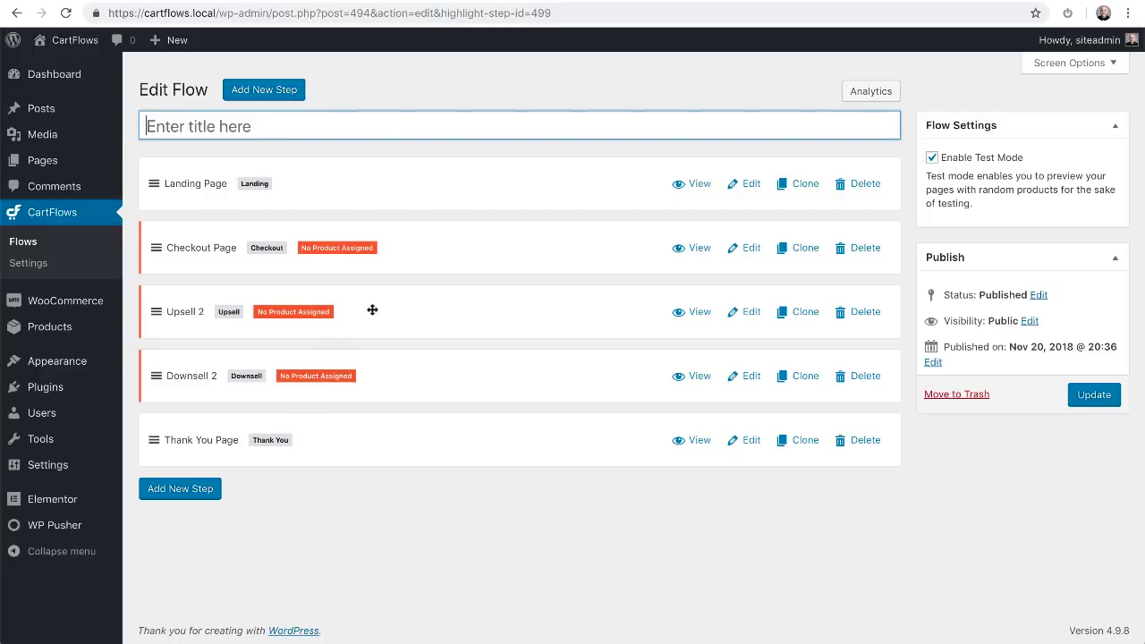
drag(389, 437, 381, 299)
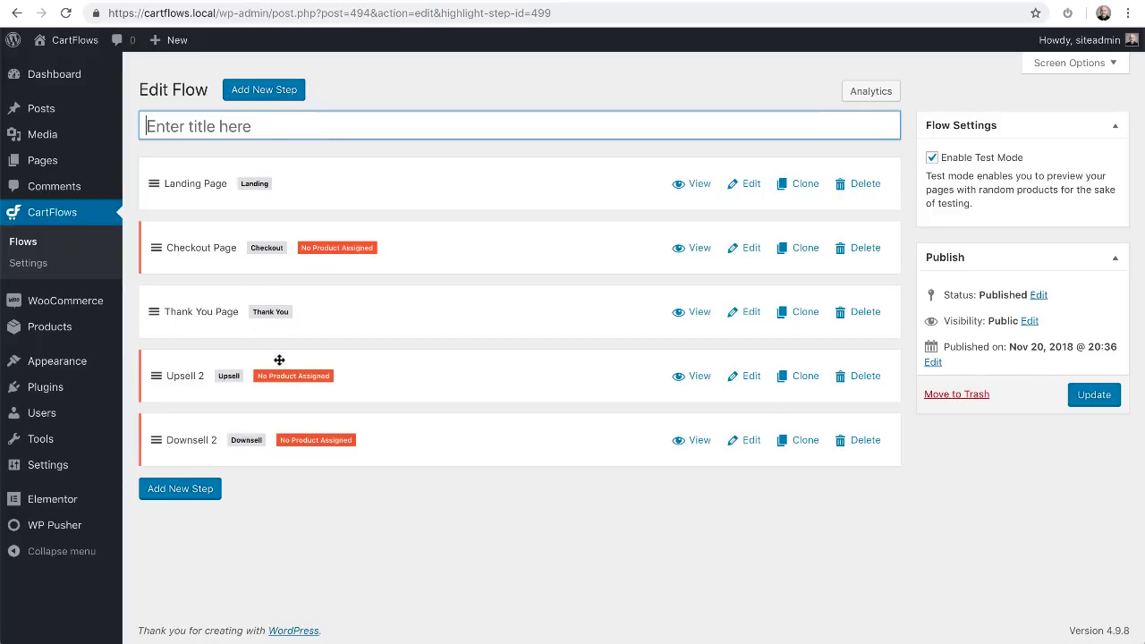
drag(334, 311, 341, 434)
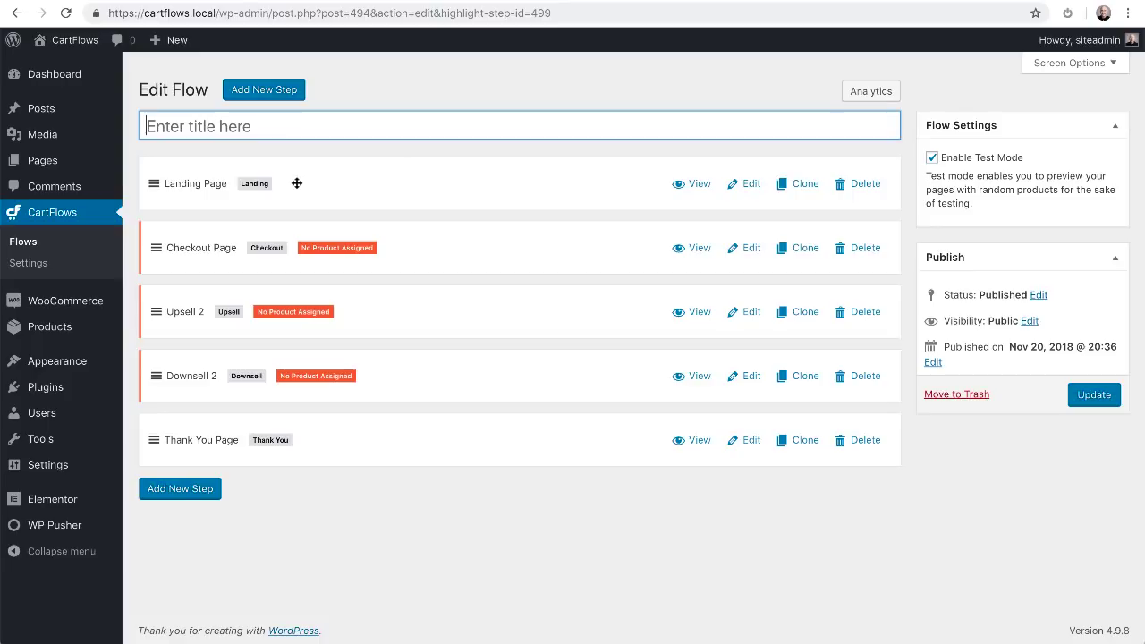
- Open the Landing Page step for editing and examine its title and permalink without changing them
click(747, 185)
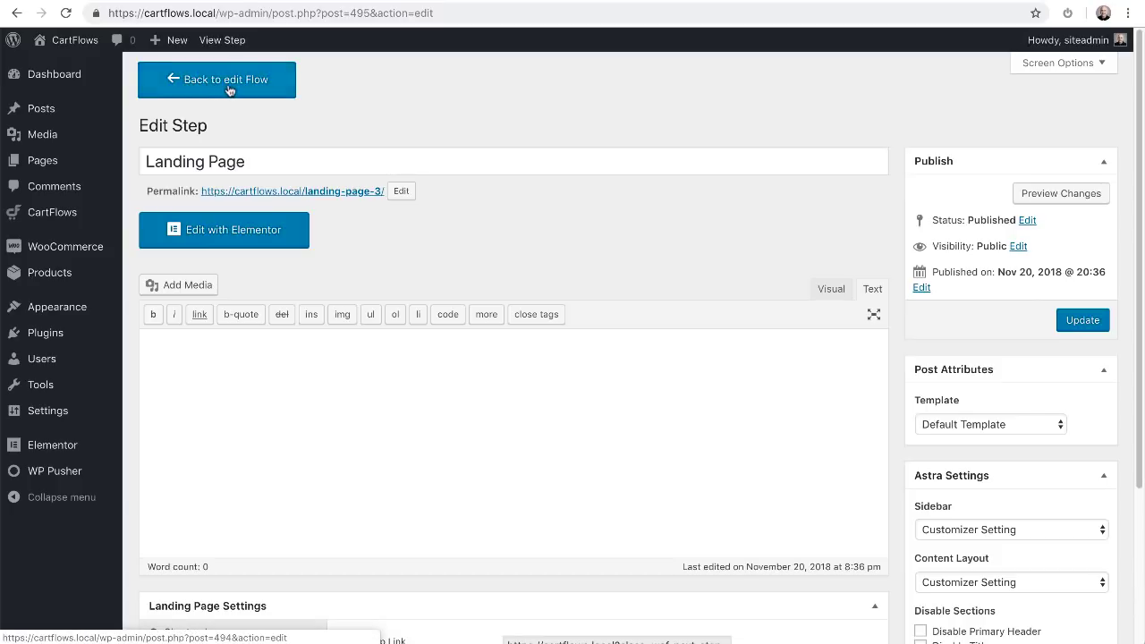
scroll(526, 115, down, 1)
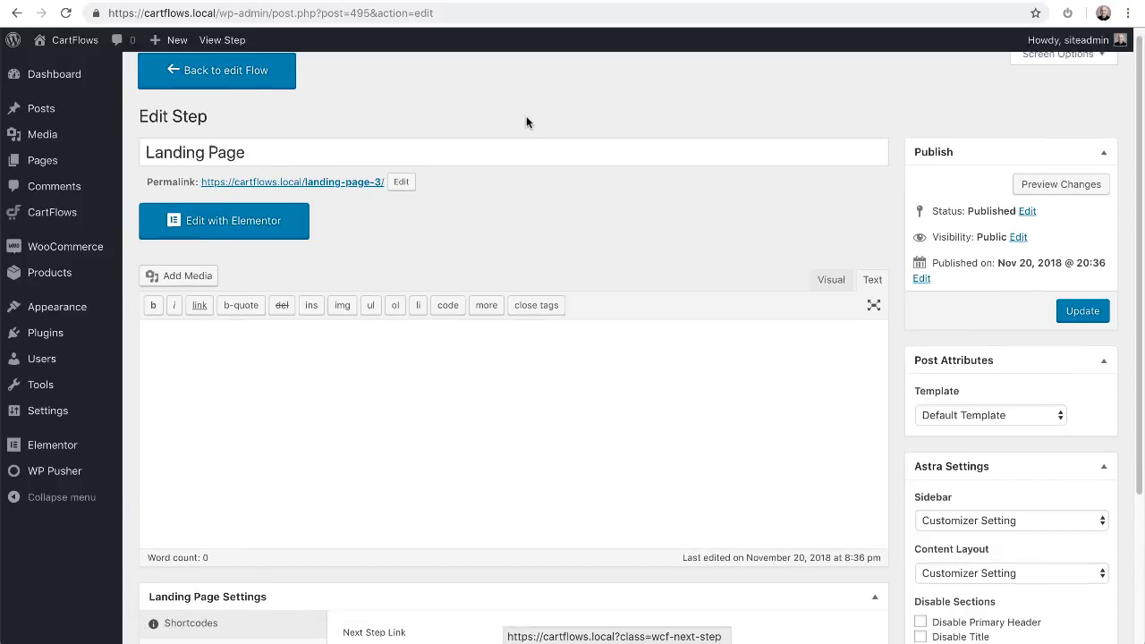
scroll(492, 224, down, 1)
scroll(492, 222, up, 2)
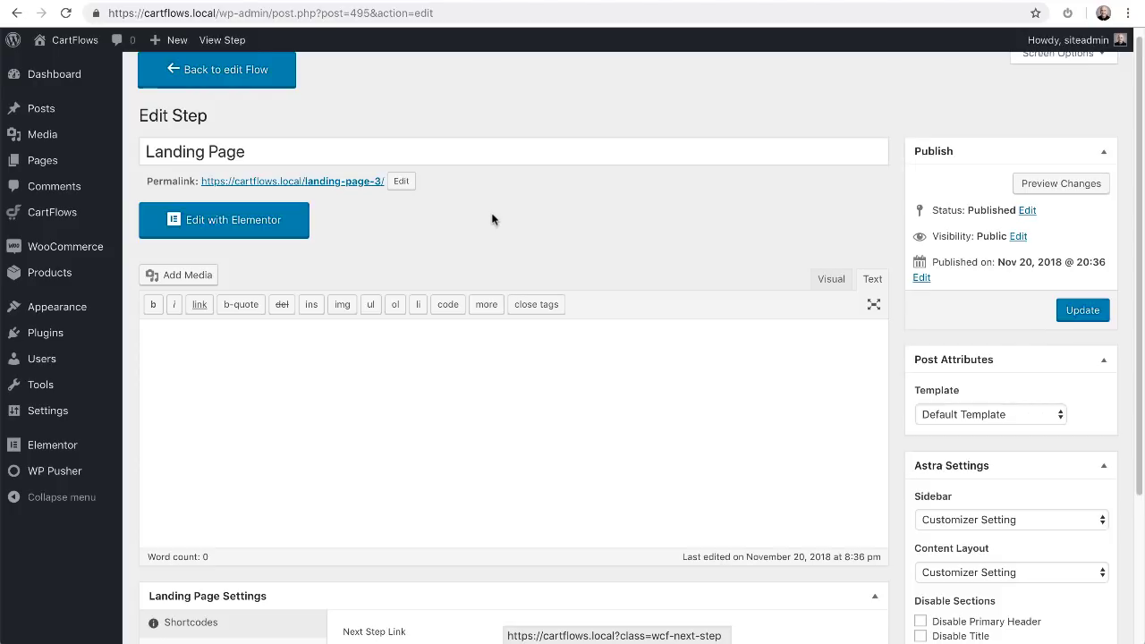
scroll(492, 219, up, 1)
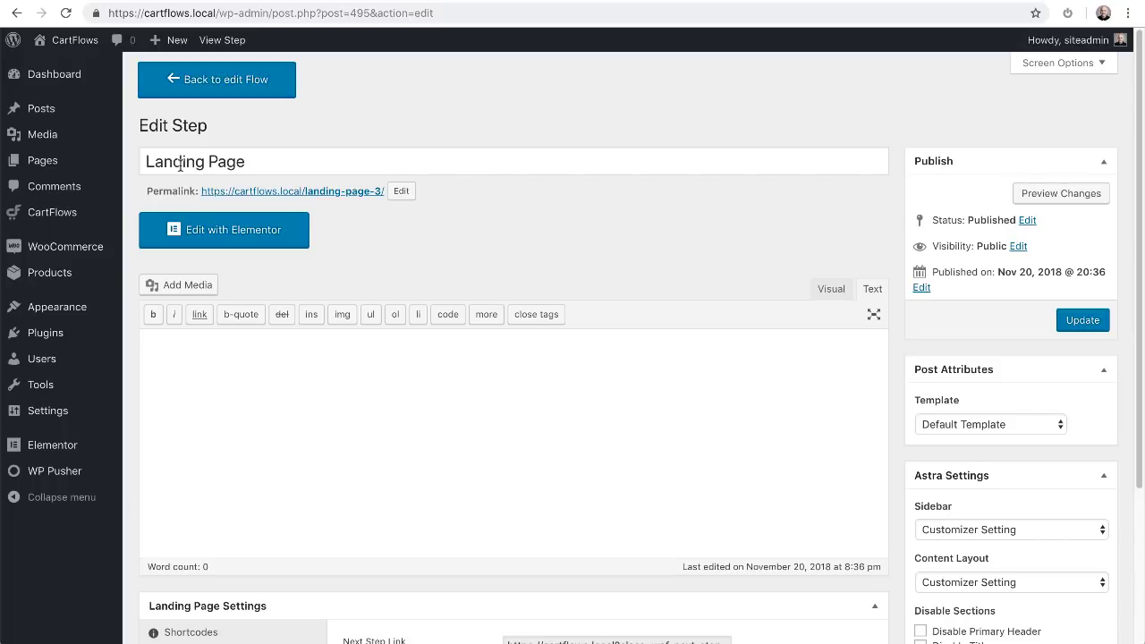
drag(145, 164, 281, 157)
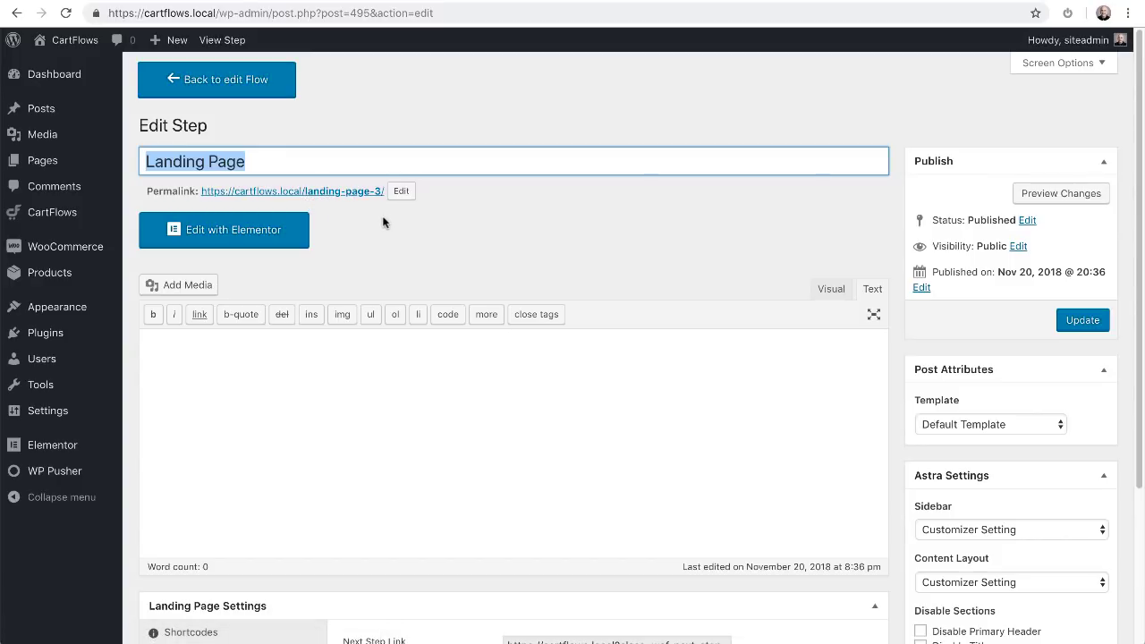
click(401, 190)
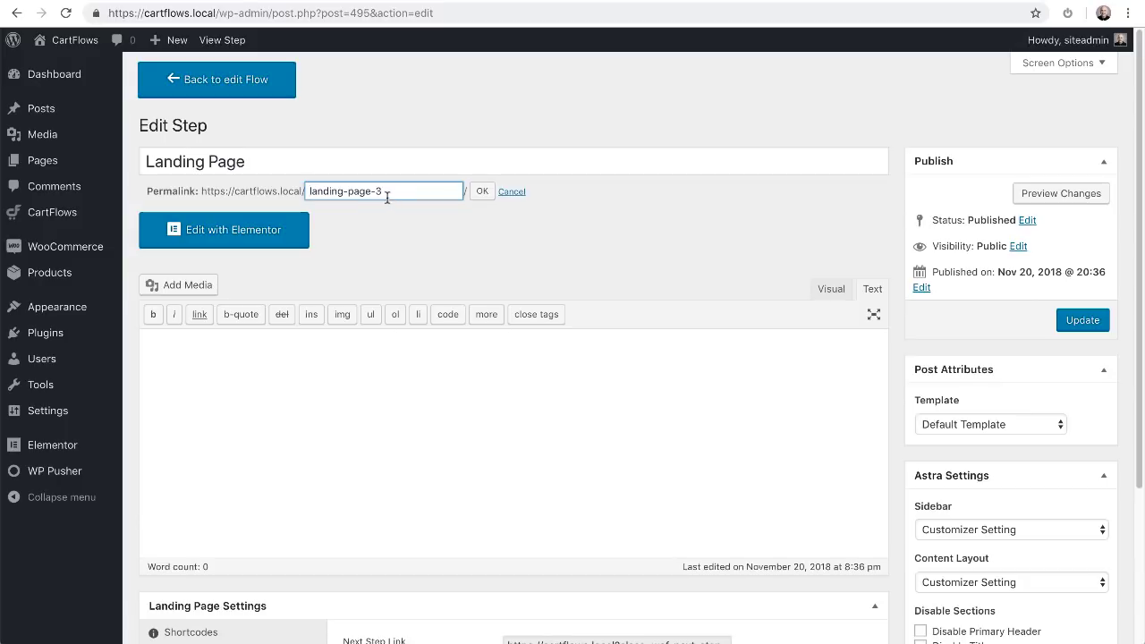
click(516, 191)
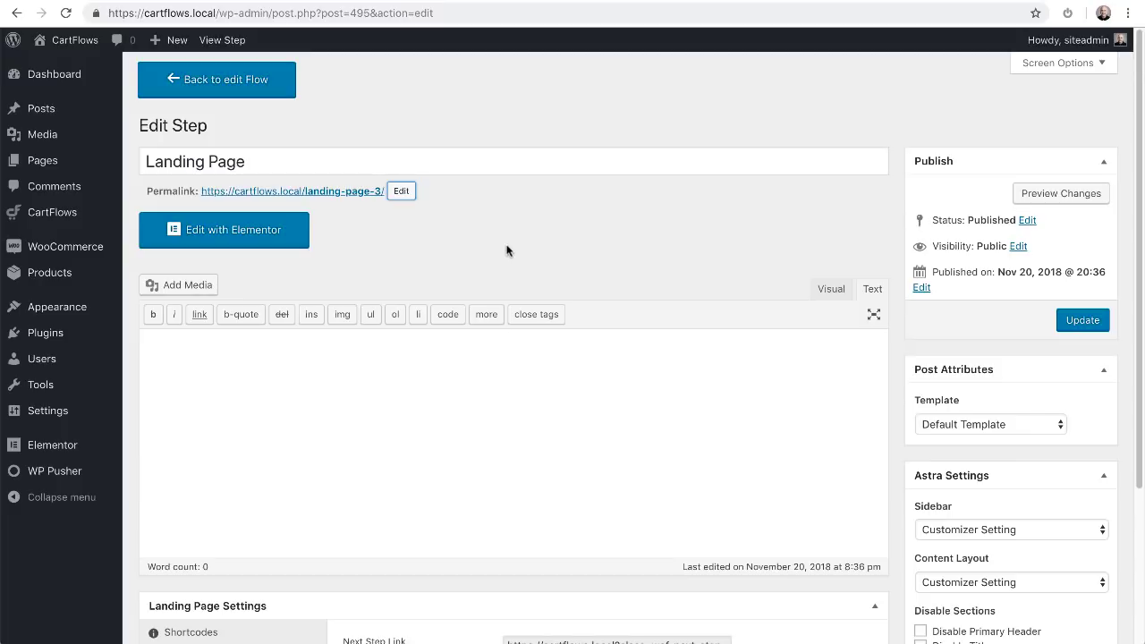
- Examine the Next Step Link provided in the Landing Page Settings
scroll(505, 249, down, 5)
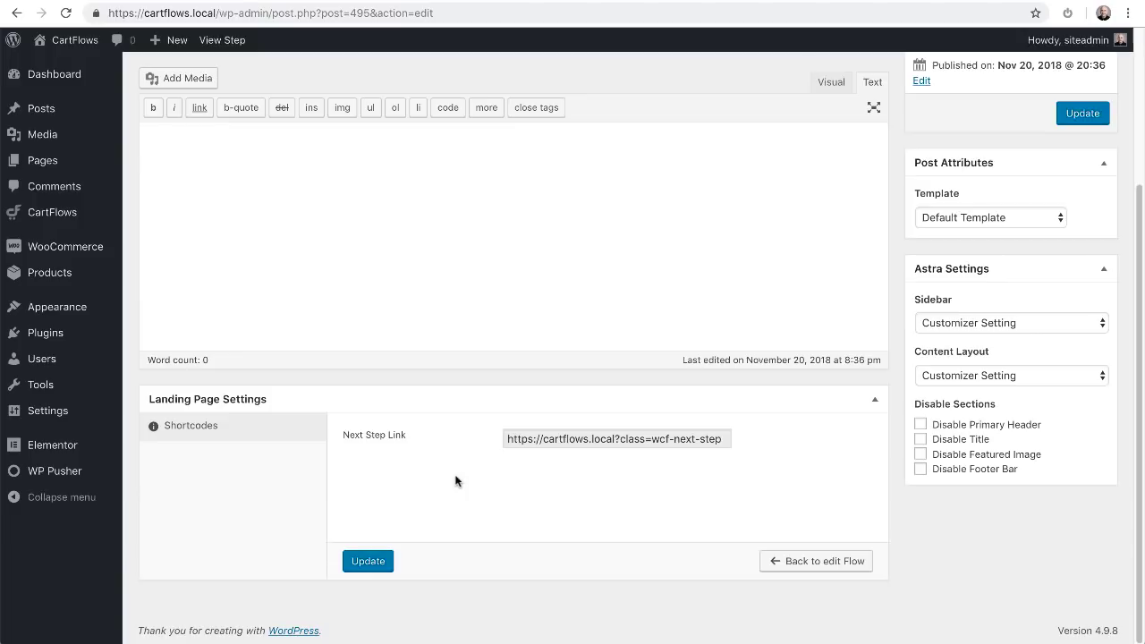
double_click(548, 432)
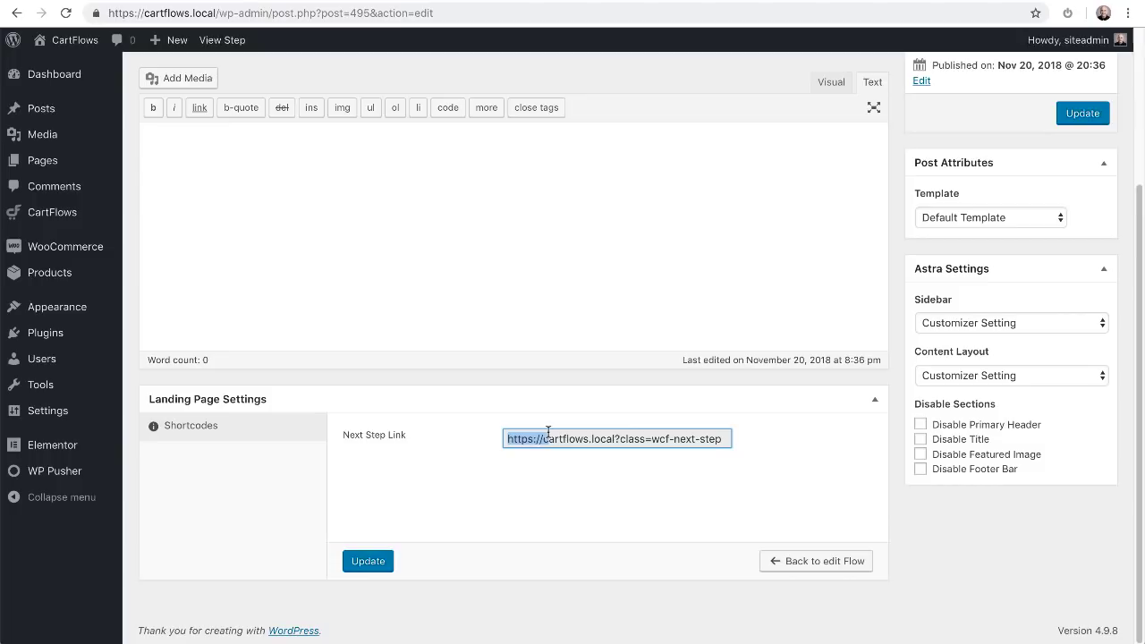
drag(726, 438, 506, 430)
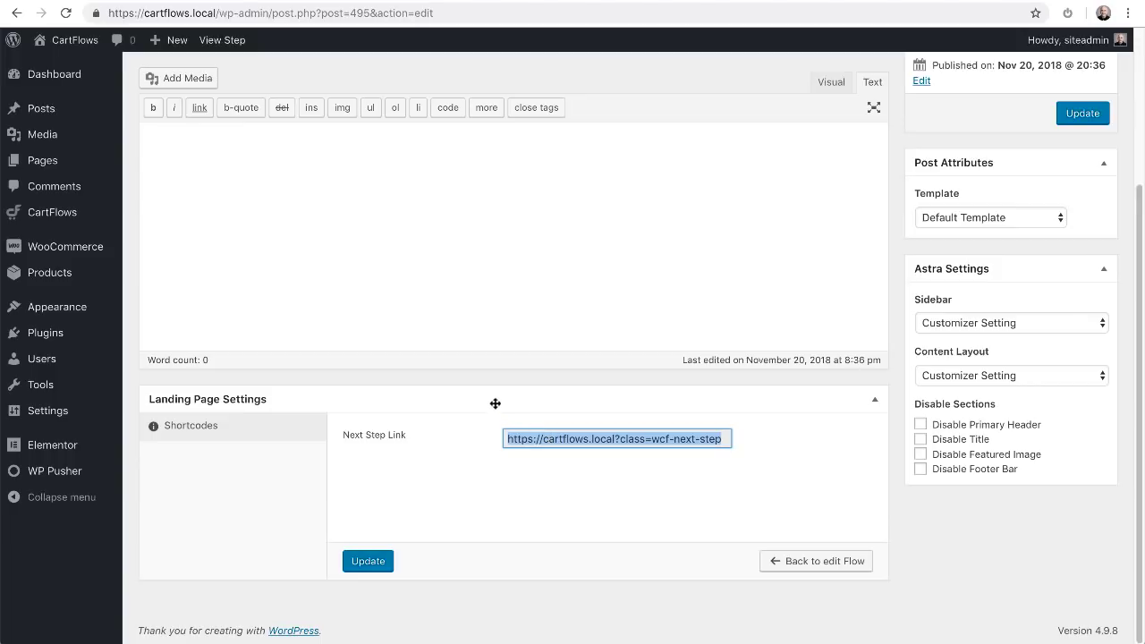
click(480, 379)
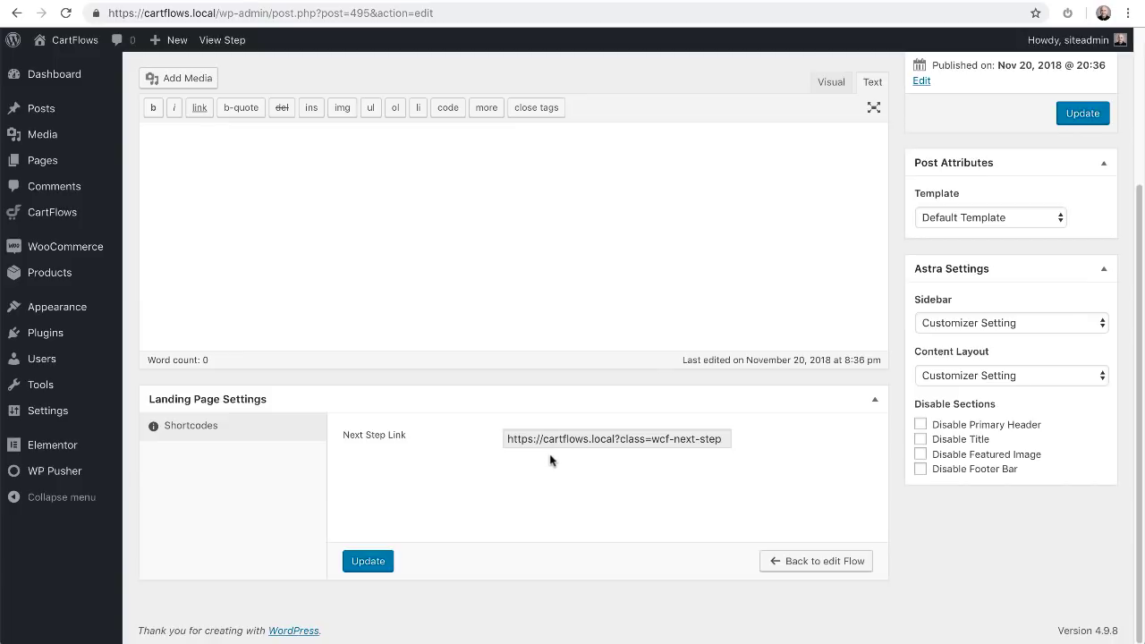
scroll(484, 458, up, 2)
scroll(484, 458, up, 1)
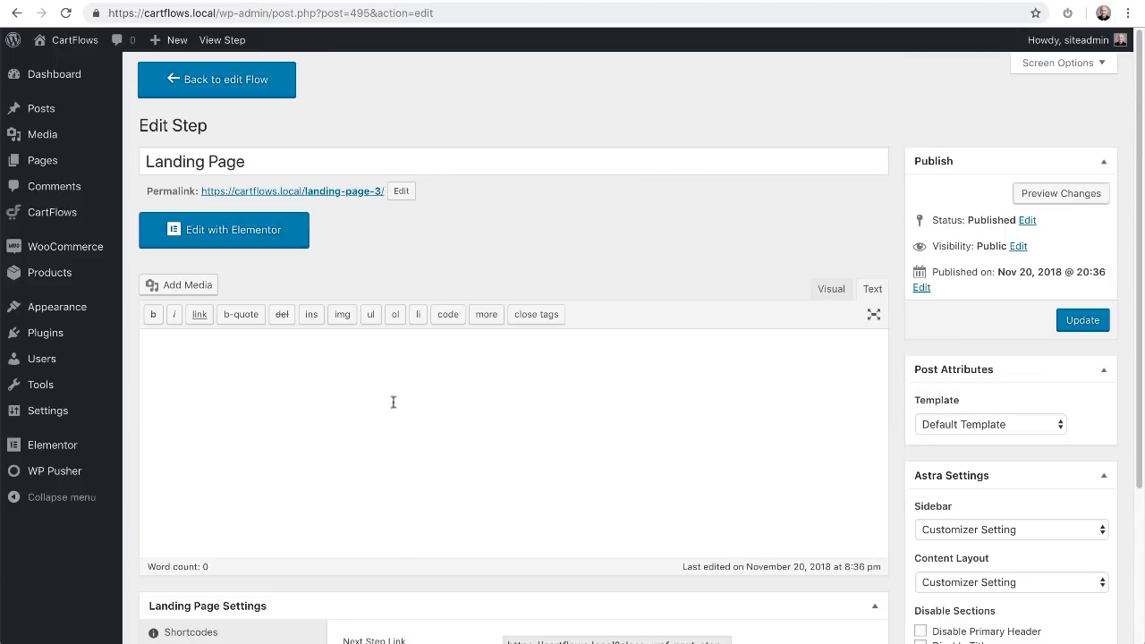
- Return to the flow, open the Checkout Page step for editing and examine its checkout shortcode
click(207, 85)
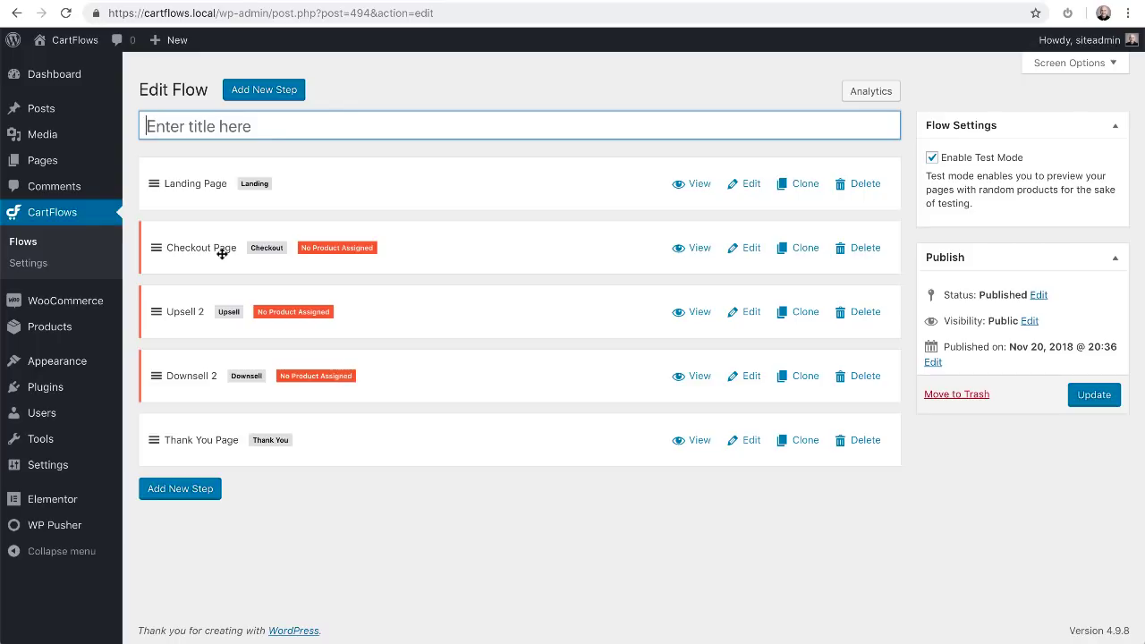
click(748, 254)
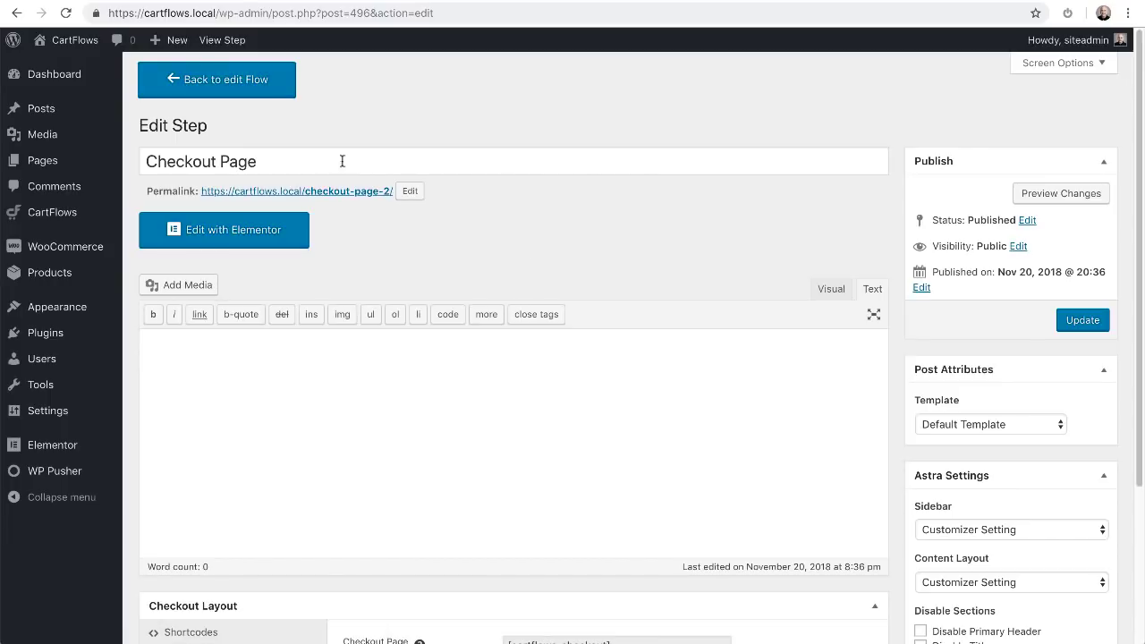
click(315, 159)
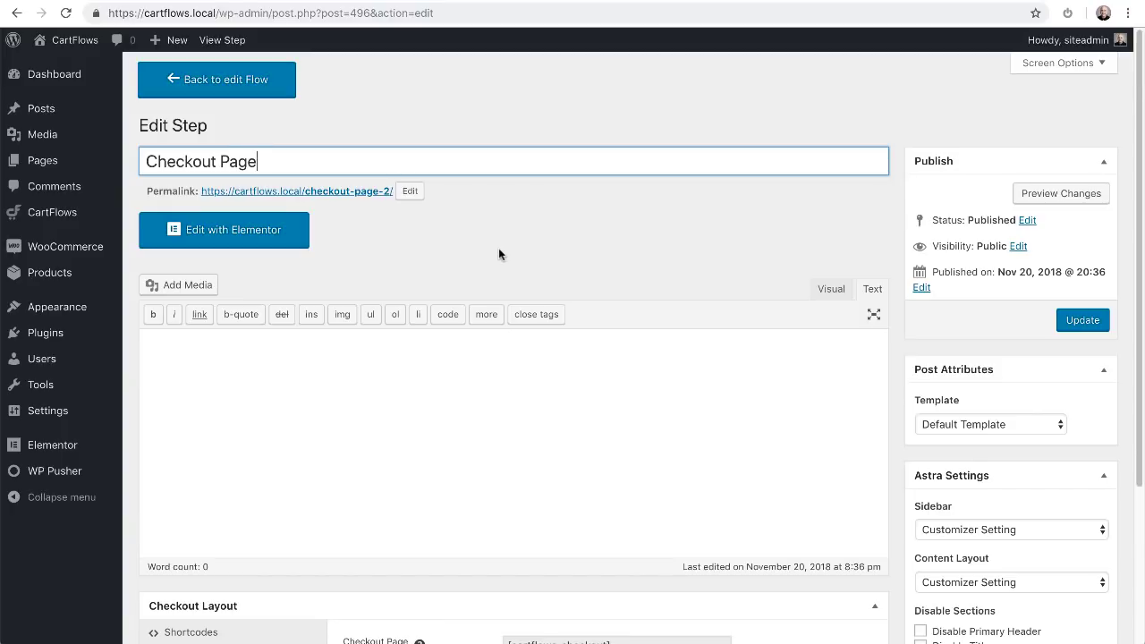
scroll(474, 247, down, 2)
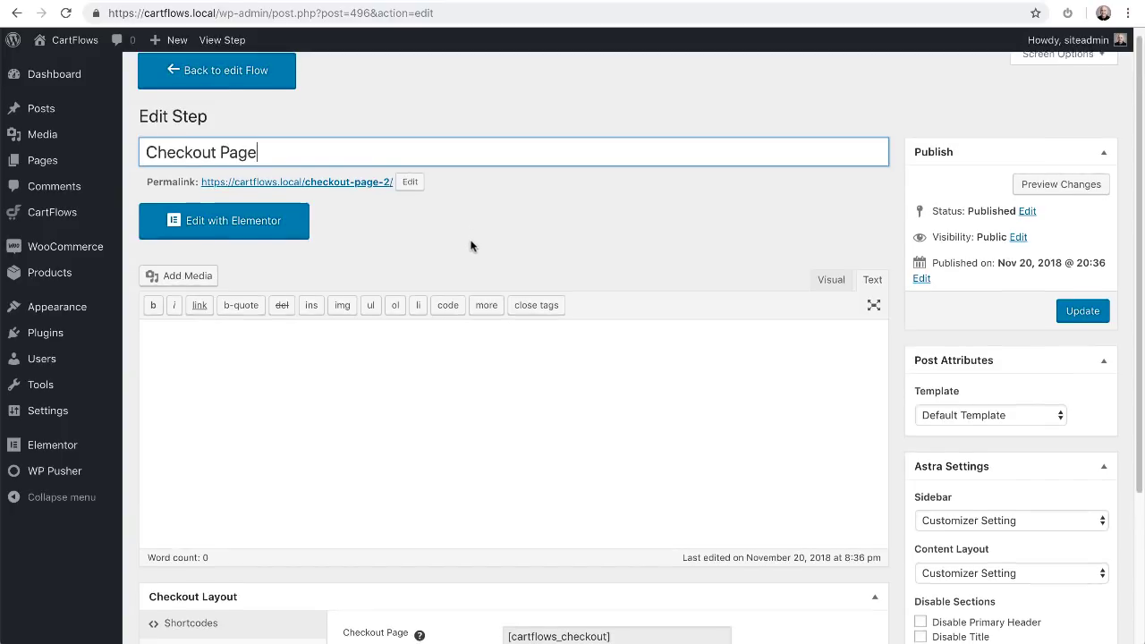
scroll(472, 247, down, 3)
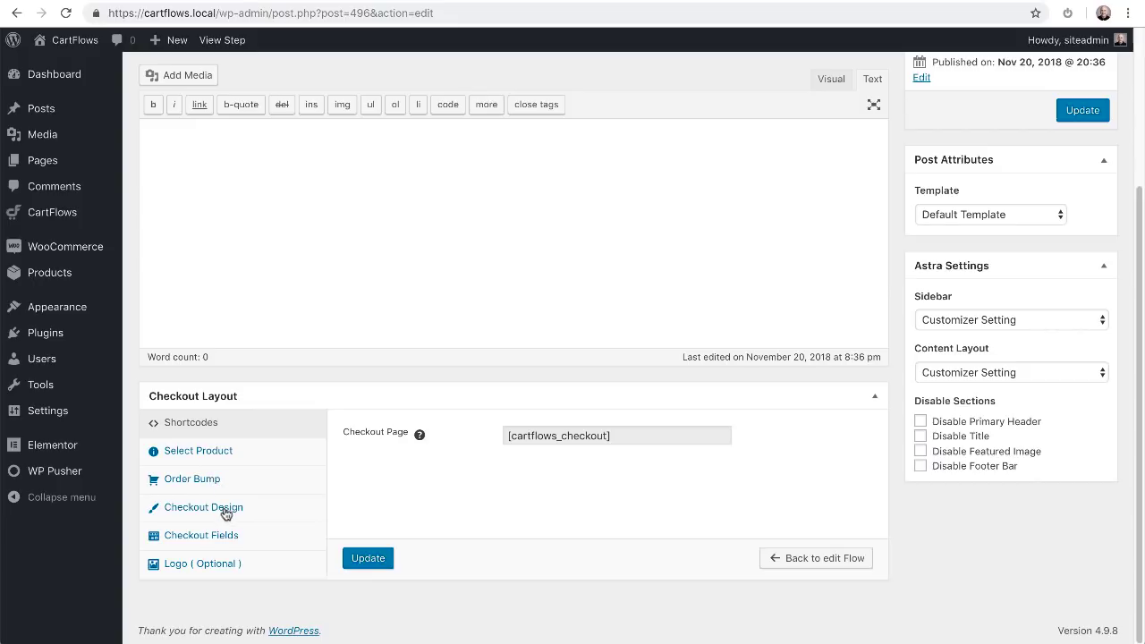
click(550, 432)
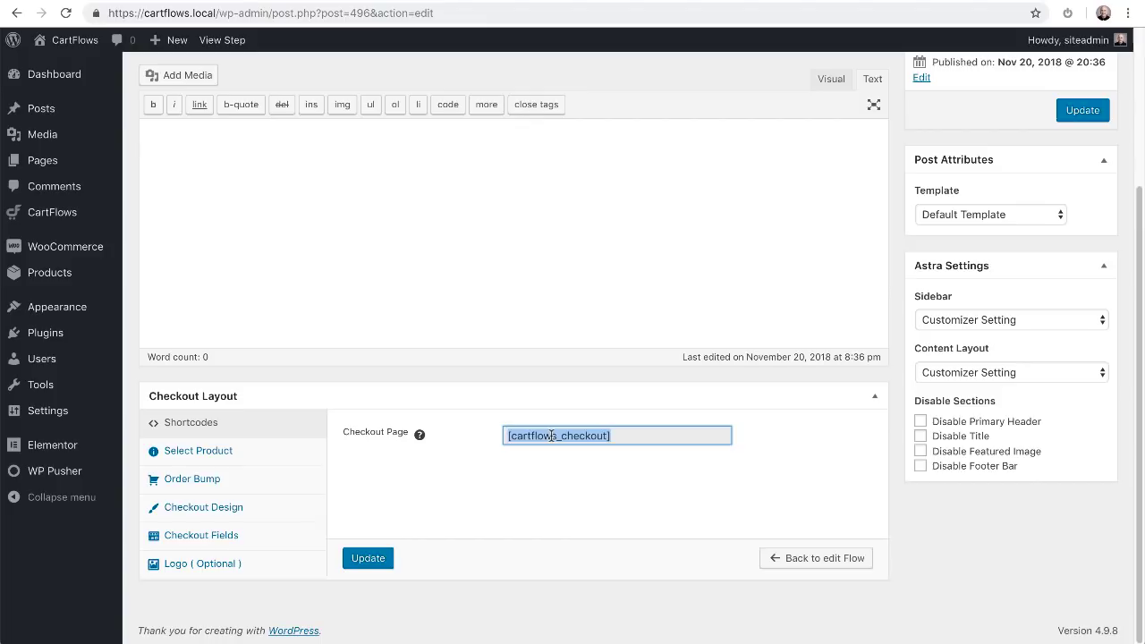
- Search for "sales" and assign the Sales Funnel Secrets product to the checkout step
scroll(367, 363, up, 1)
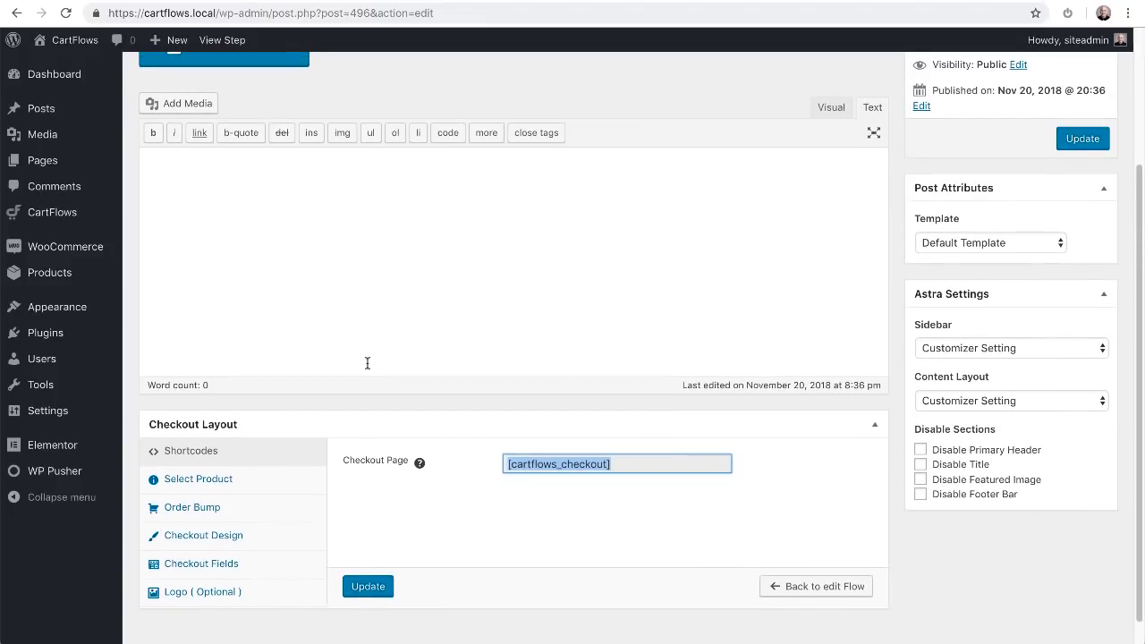
click(211, 485)
scroll(374, 449, down, 1)
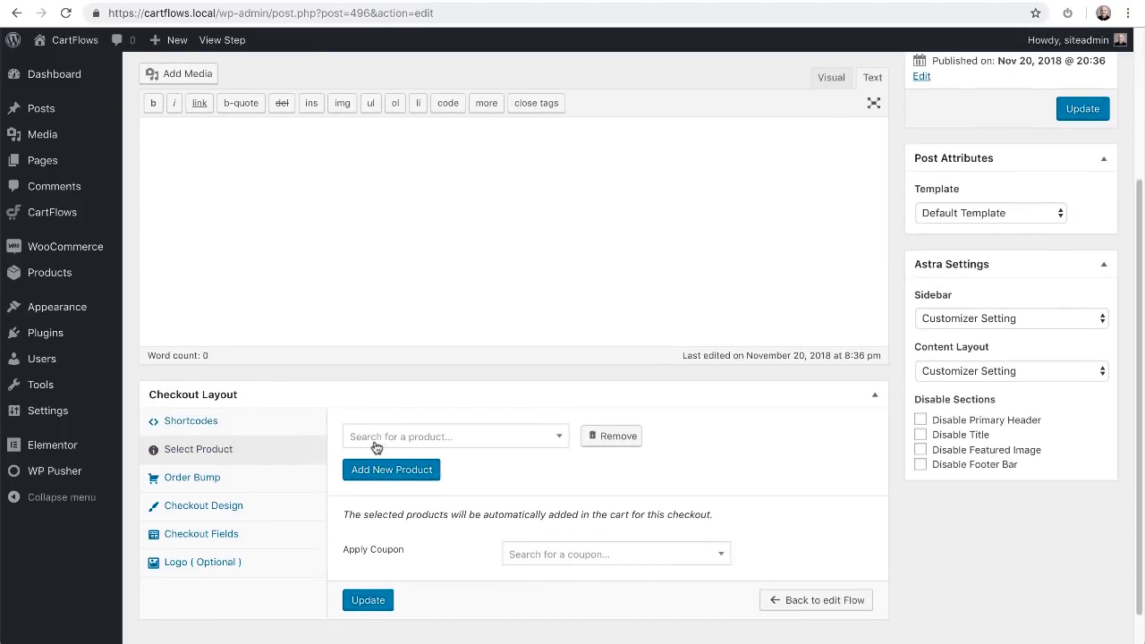
click(559, 442)
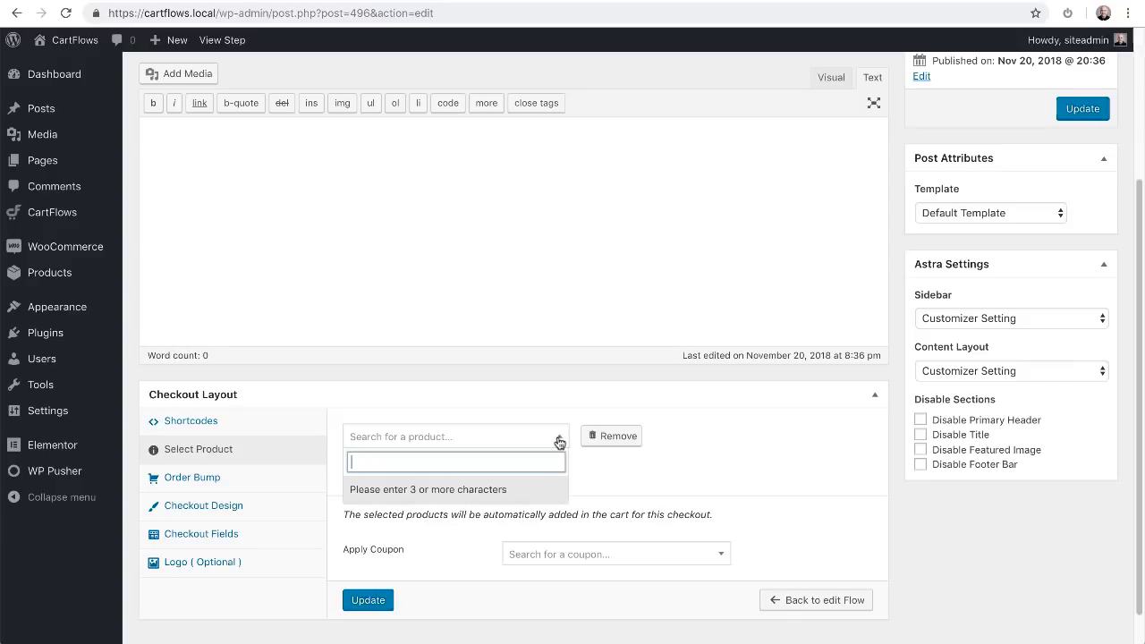
text(sales)
click(435, 490)
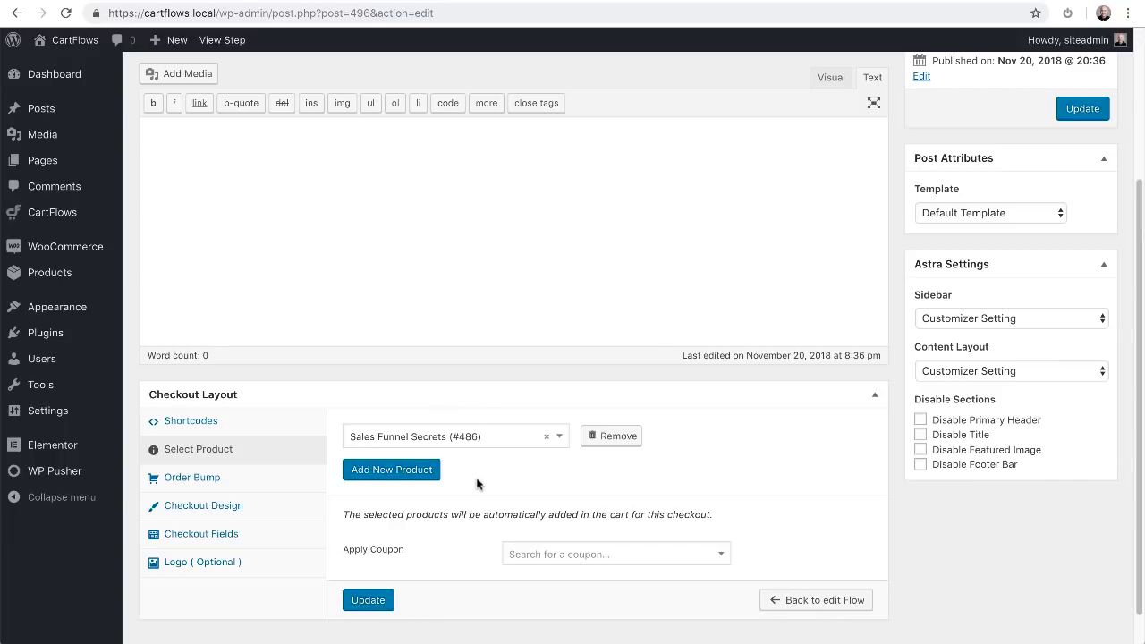
- Enable the order bump for the checkout step
click(188, 480)
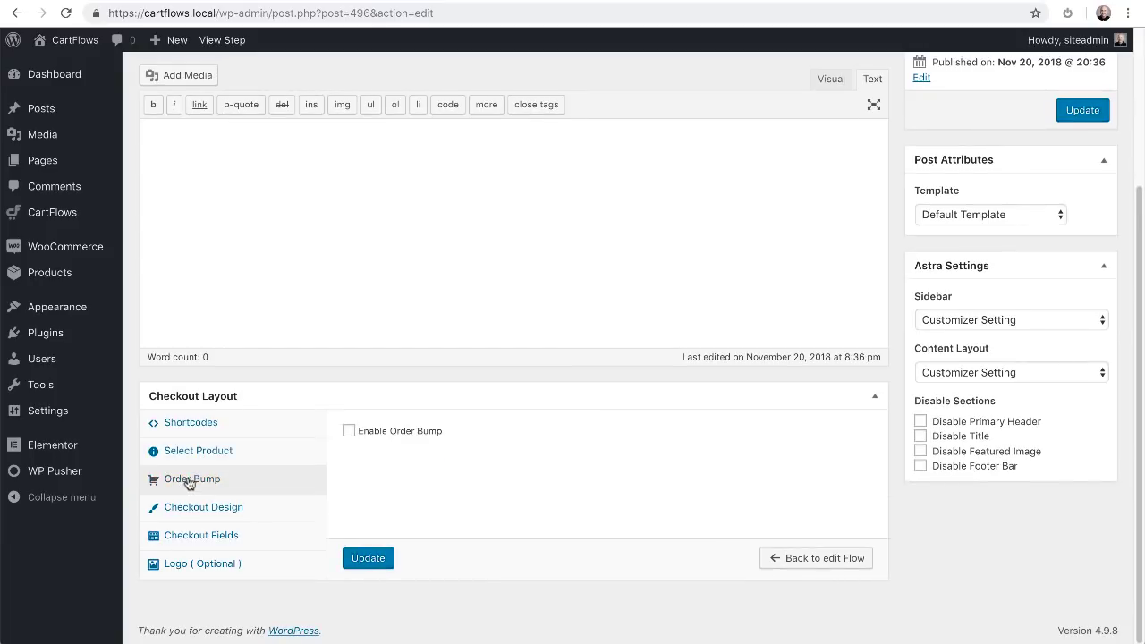
click(349, 436)
scroll(473, 449, down, 1)
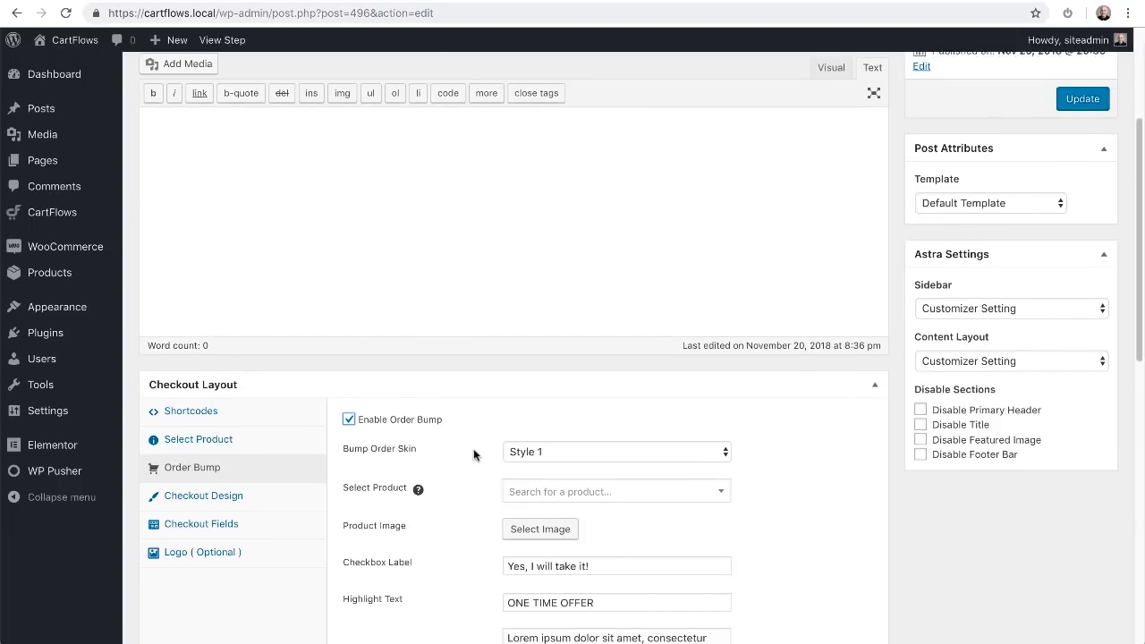
- Examine the available bump order skins and the product selection for the order bump
click(565, 405)
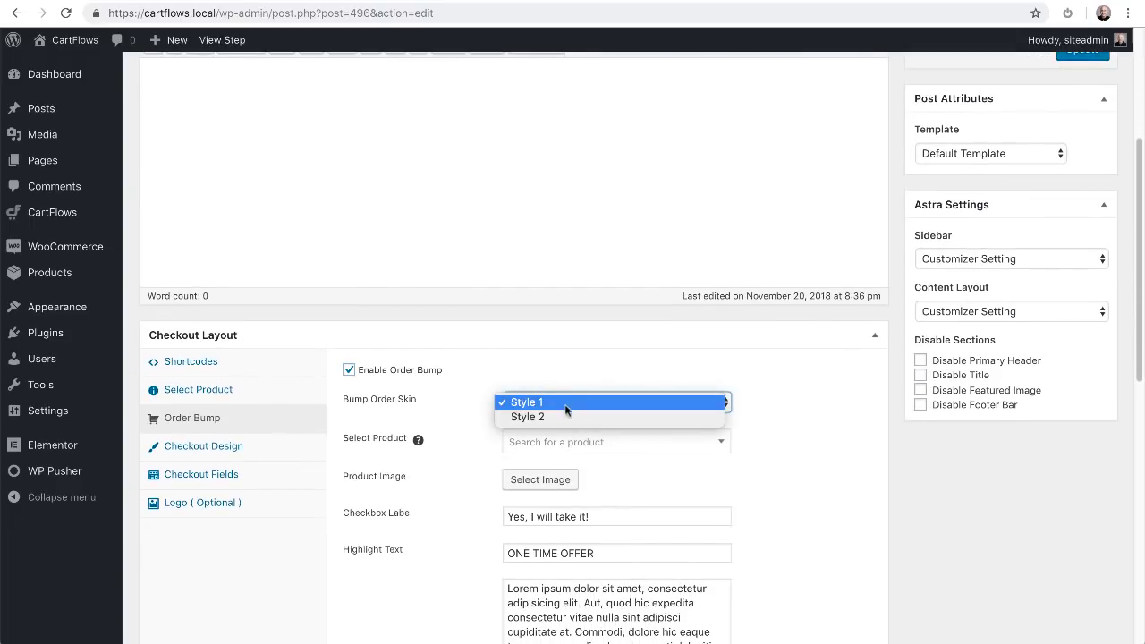
click(445, 413)
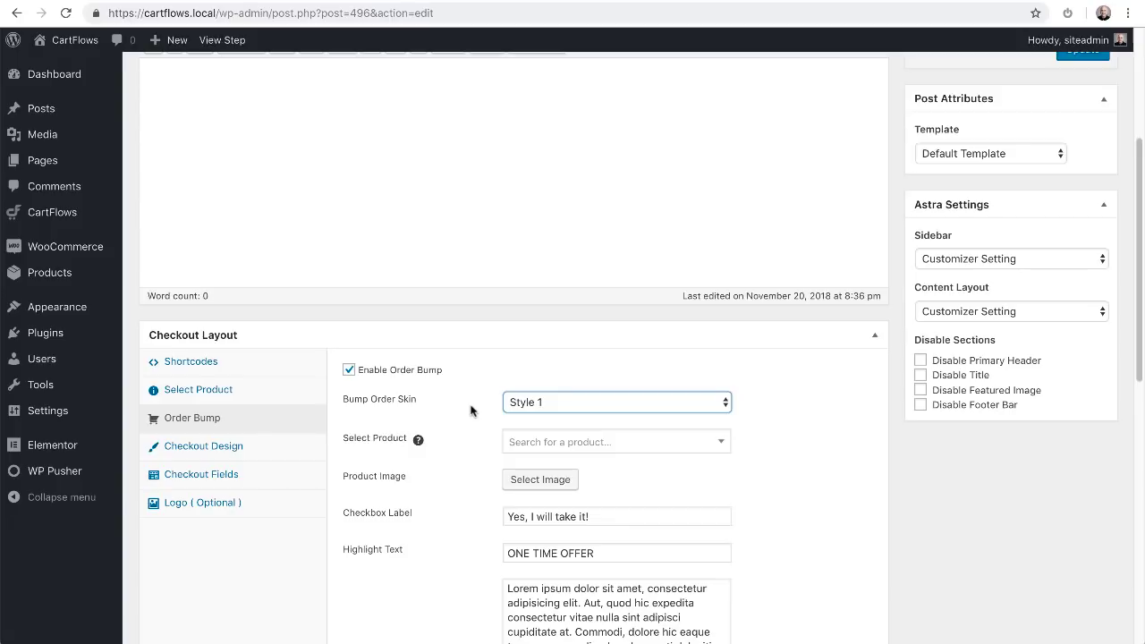
click(472, 411)
scroll(473, 411, down, 1)
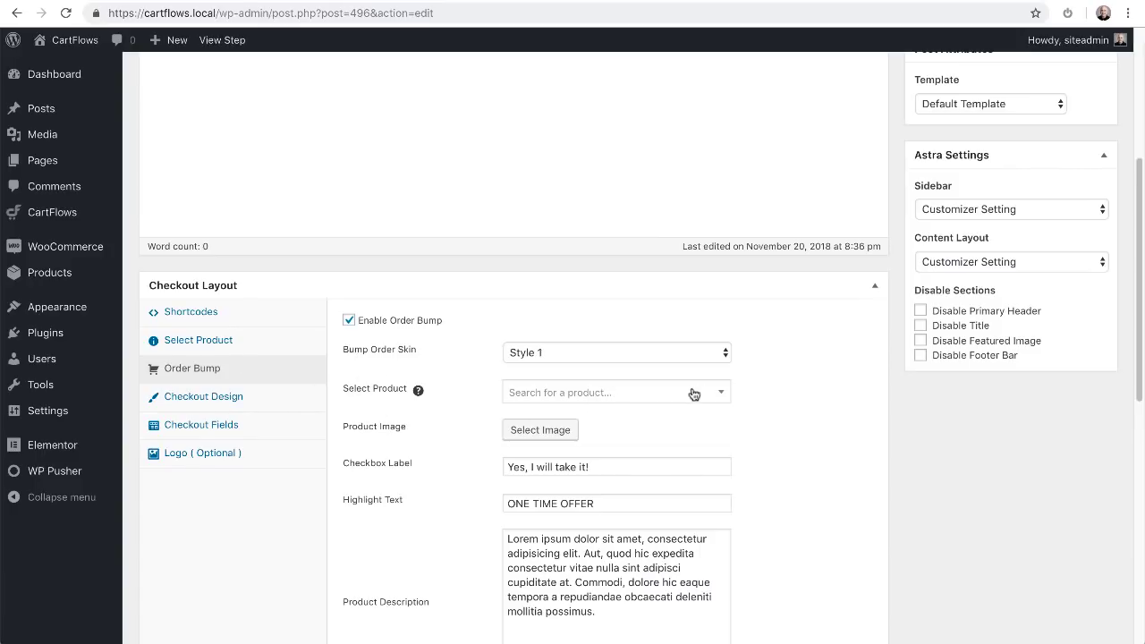
click(722, 394)
click(763, 391)
- Review the order bump's product image, checkbox label, highlight text, description and bump order style settings
scroll(763, 391, down, 3)
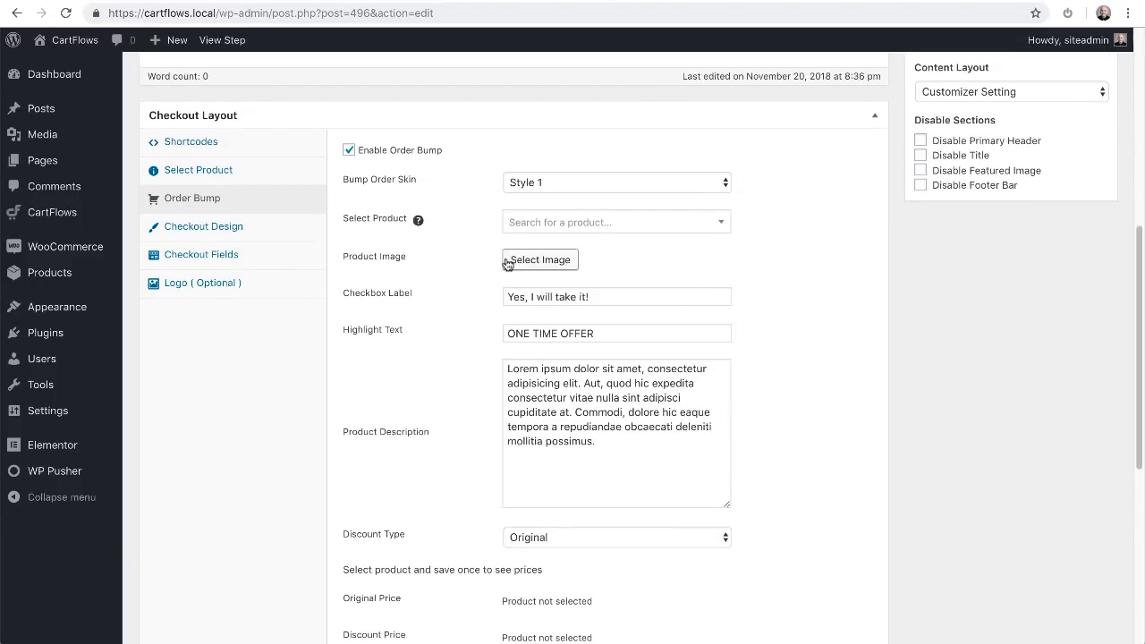
scroll(479, 305, down, 2)
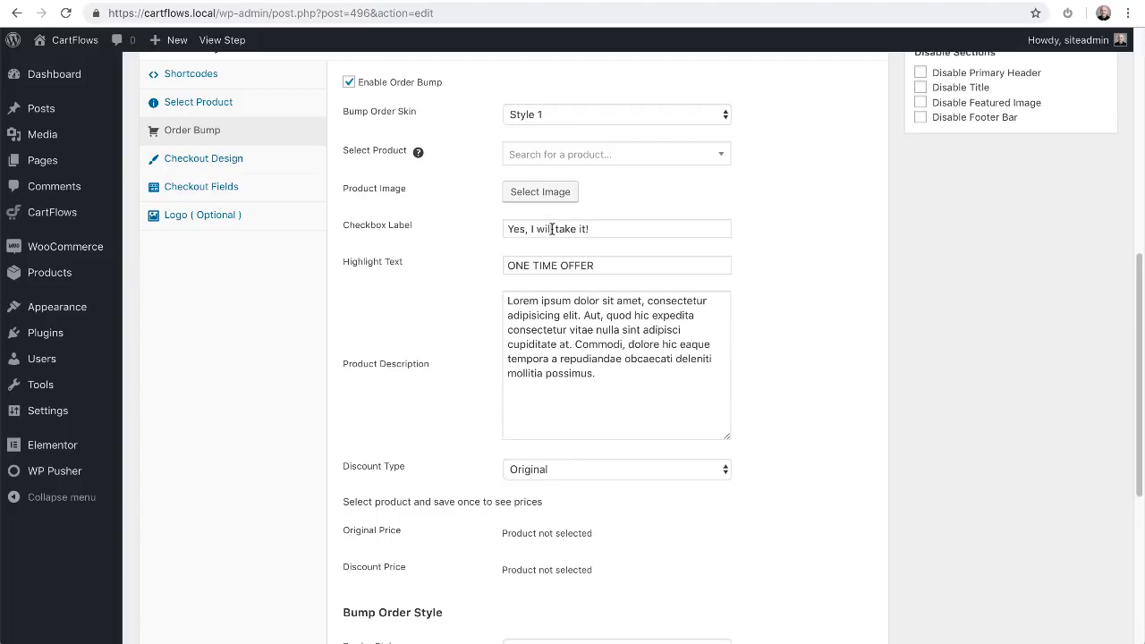
click(625, 231)
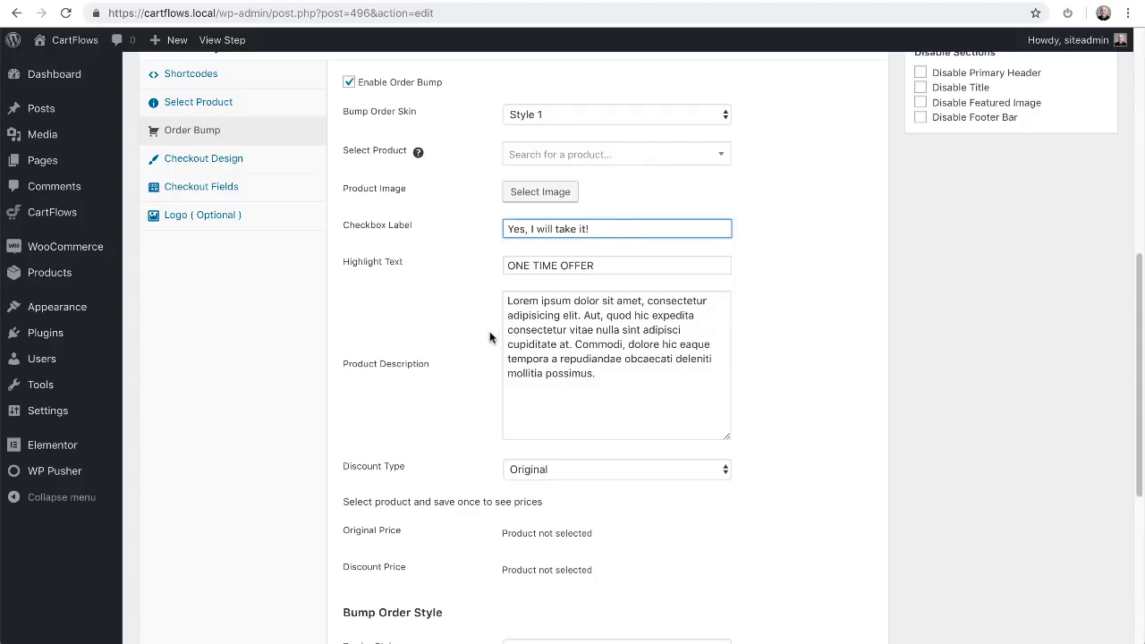
scroll(489, 337, down, 2)
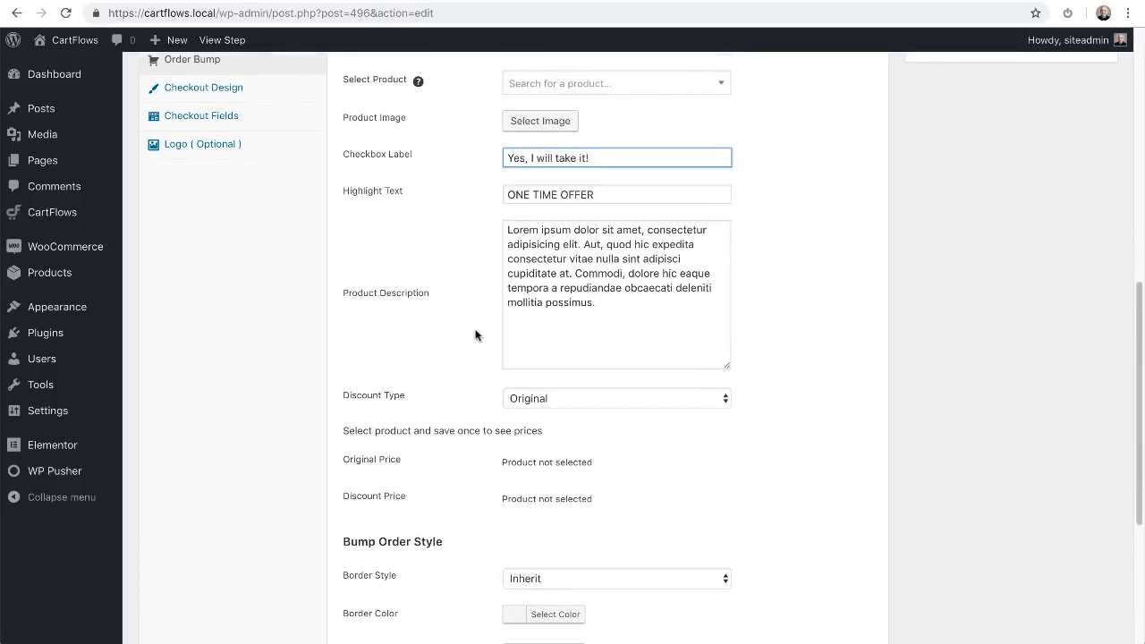
scroll(475, 335, down, 3)
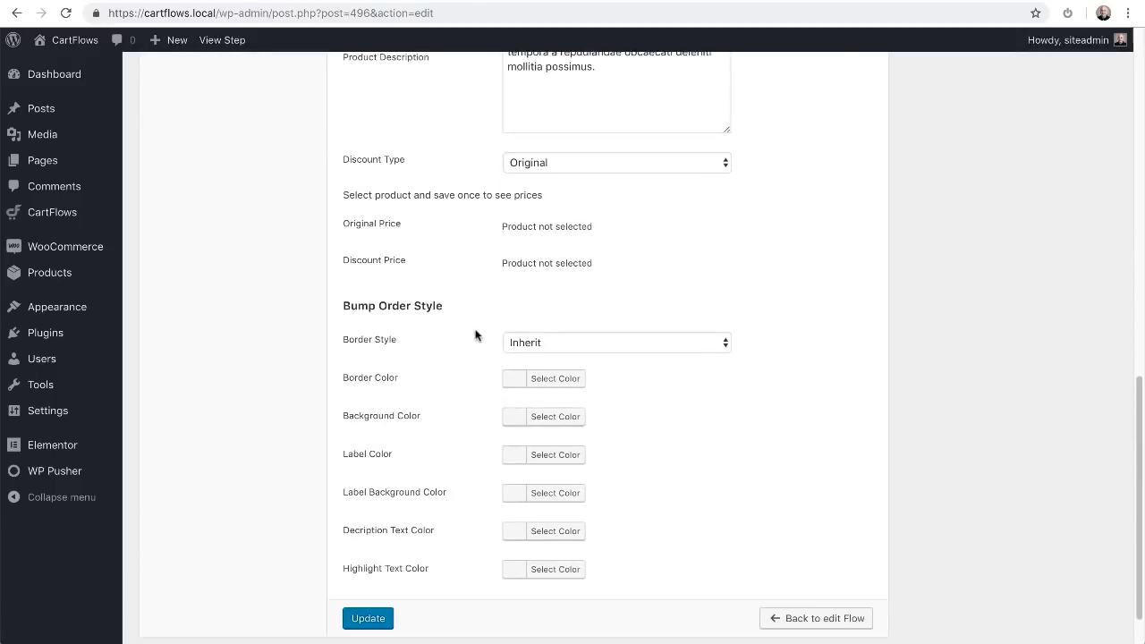
scroll(475, 335, down, 1)
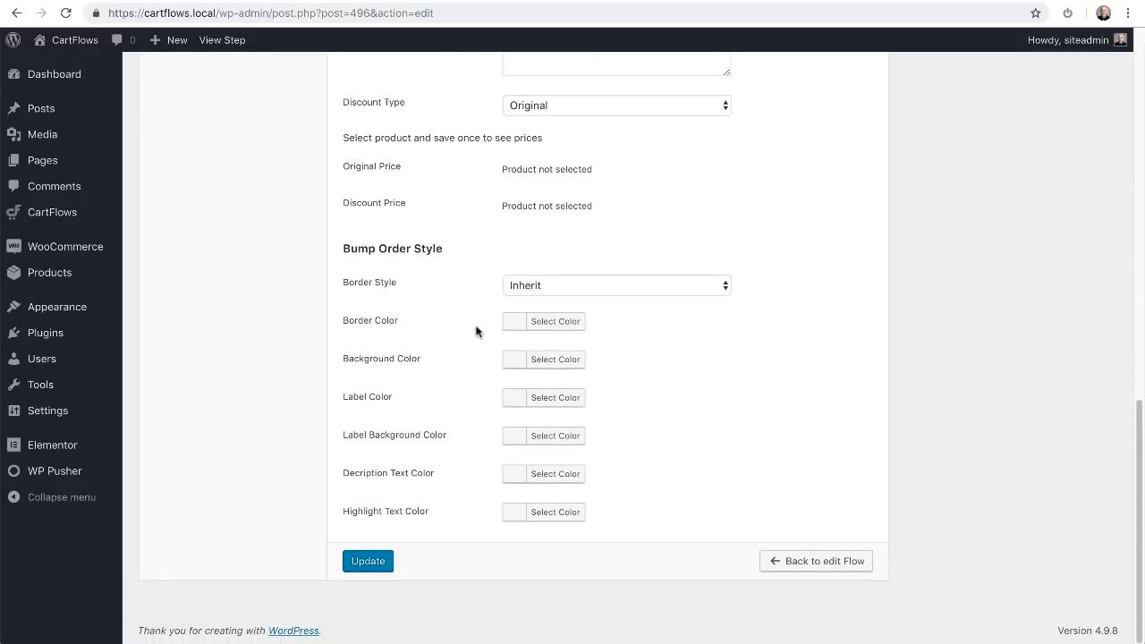
- Try the Discount Percentage and Discount Price types for the order bump and return the discount type to Original
click(621, 104)
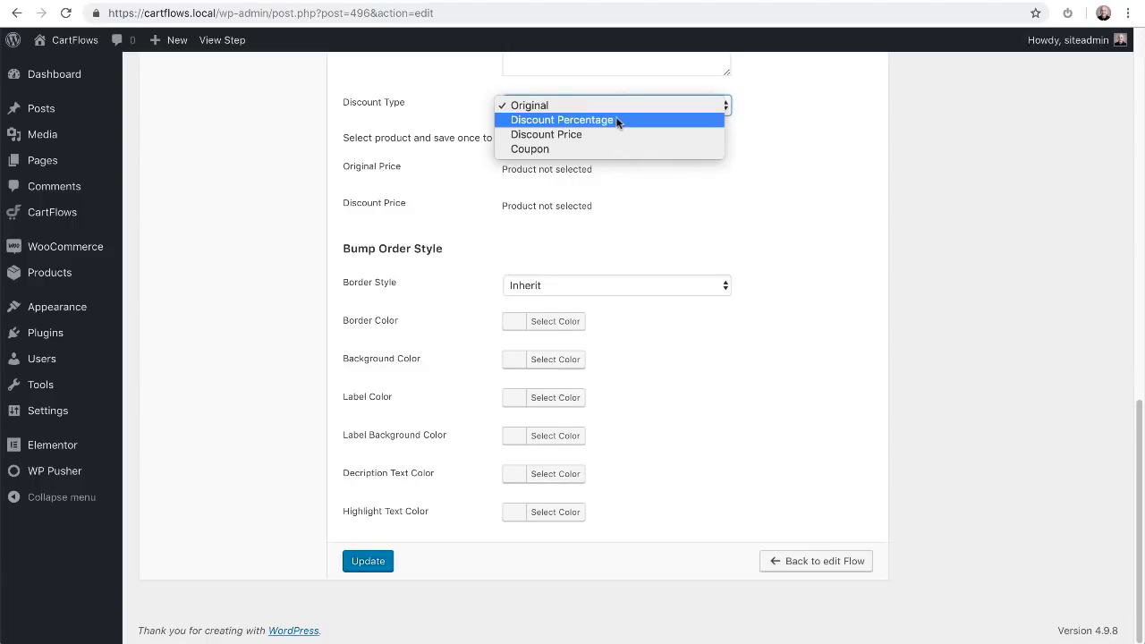
click(618, 119)
click(619, 140)
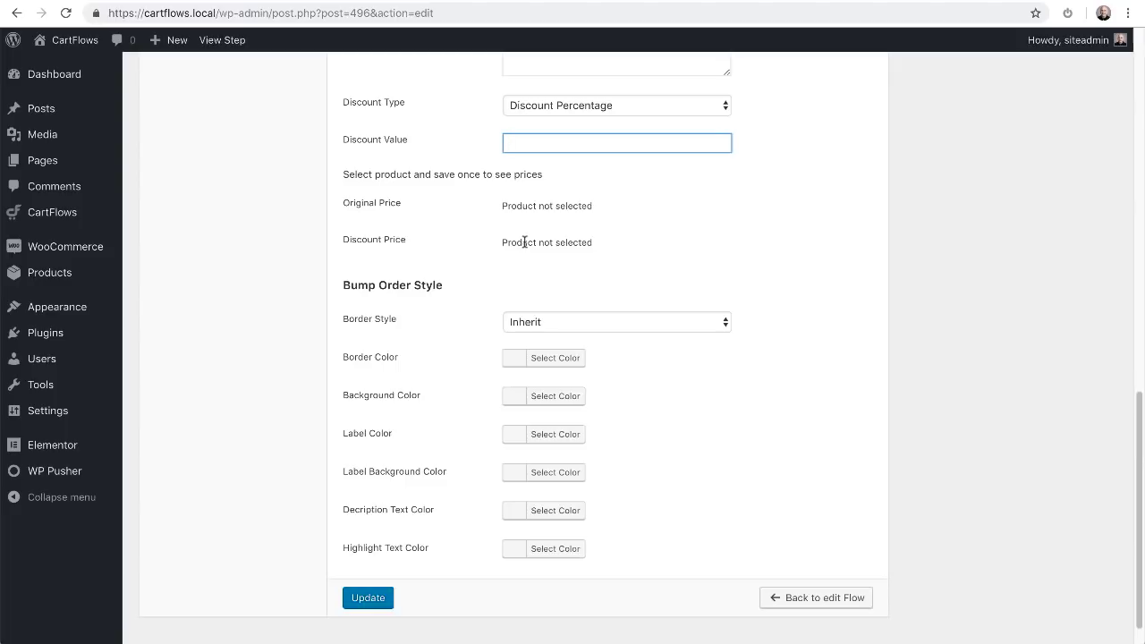
click(580, 107)
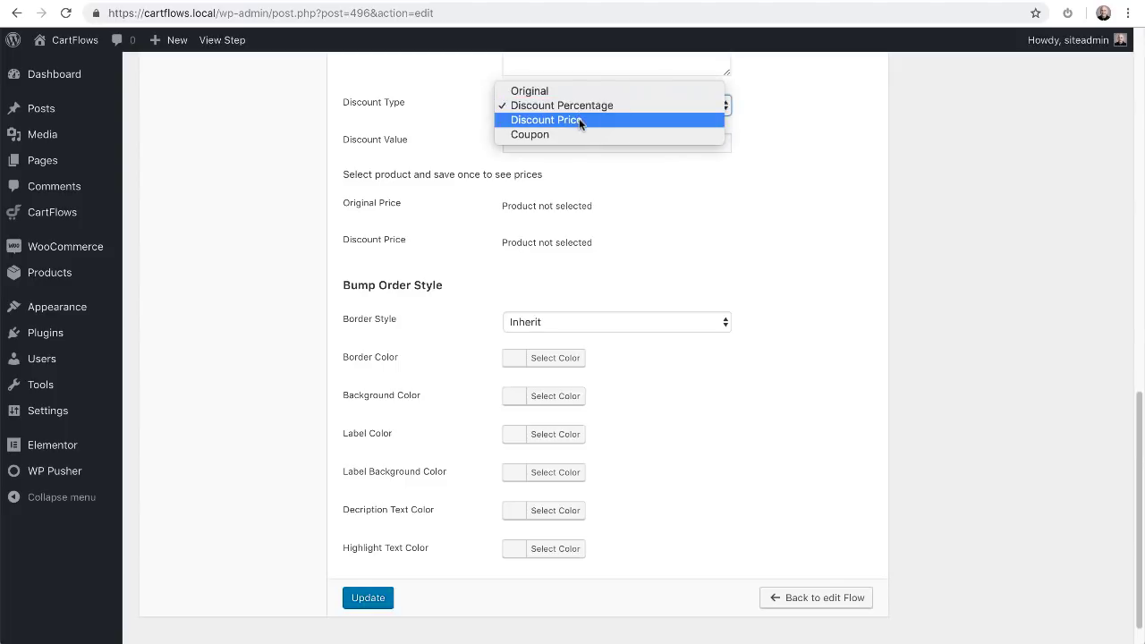
click(579, 118)
click(577, 106)
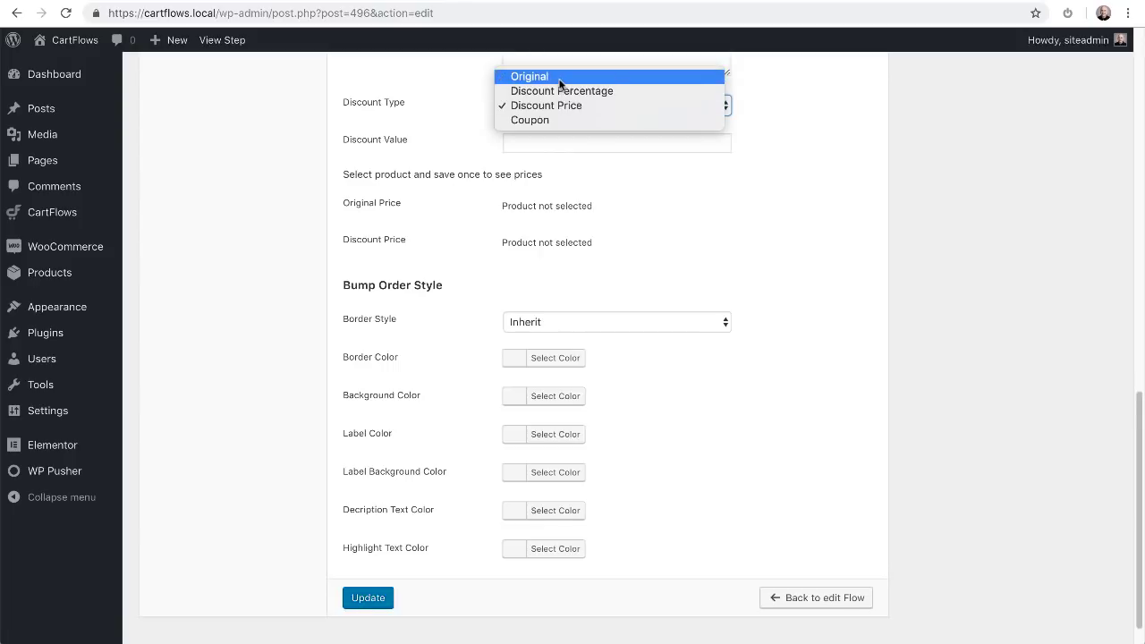
click(556, 78)
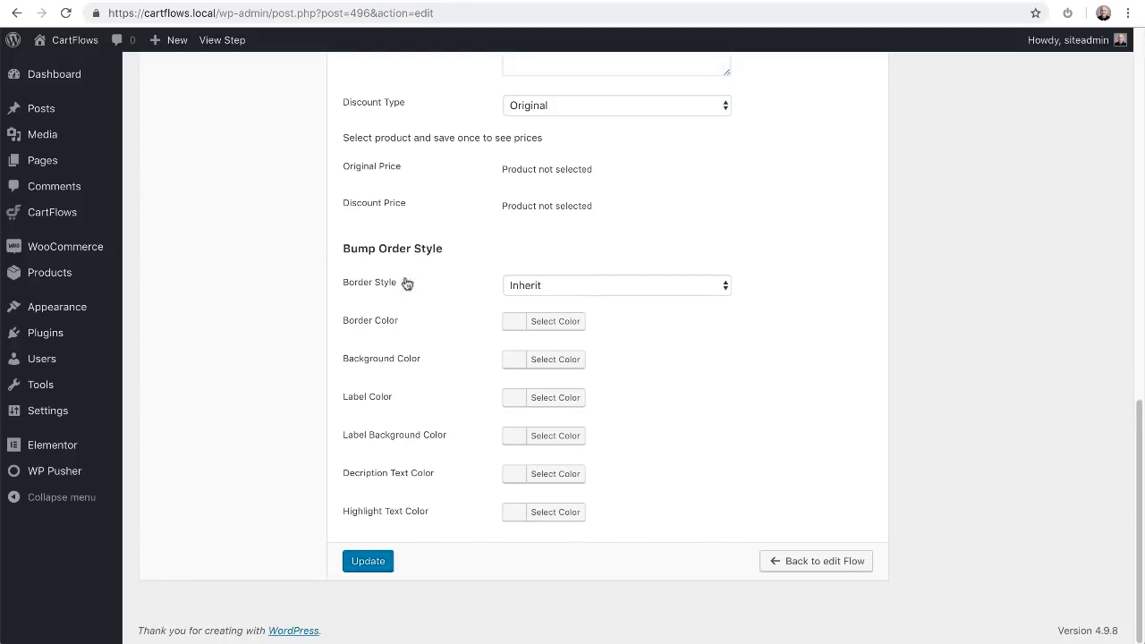
- Check the border style choices for the bump order and disable the order bump for the checkout step
click(619, 288)
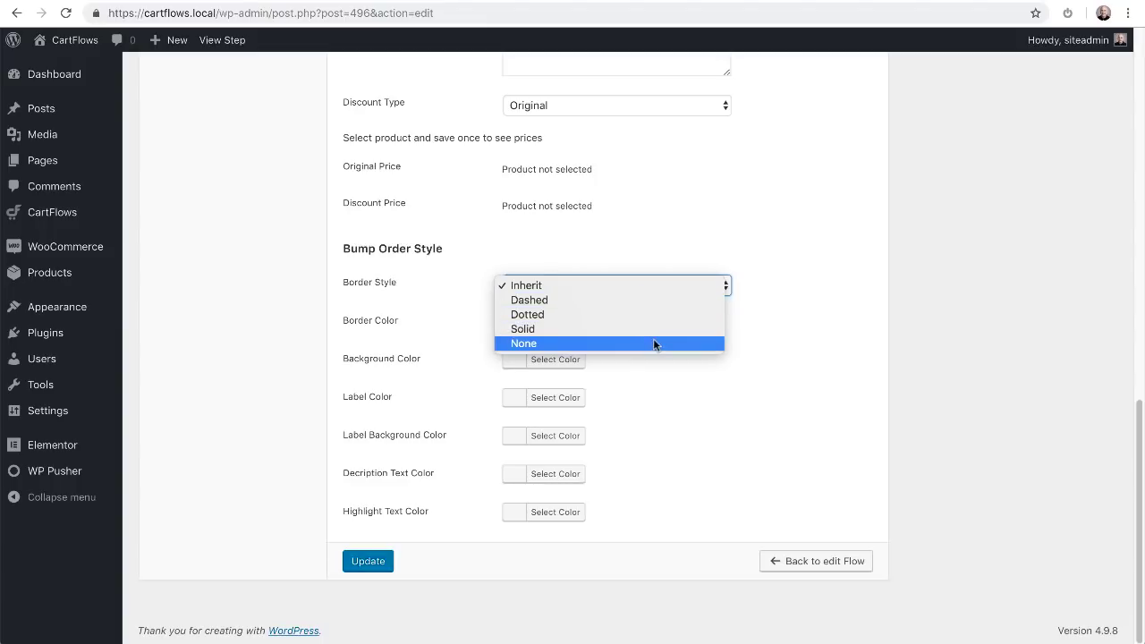
key(Escape)
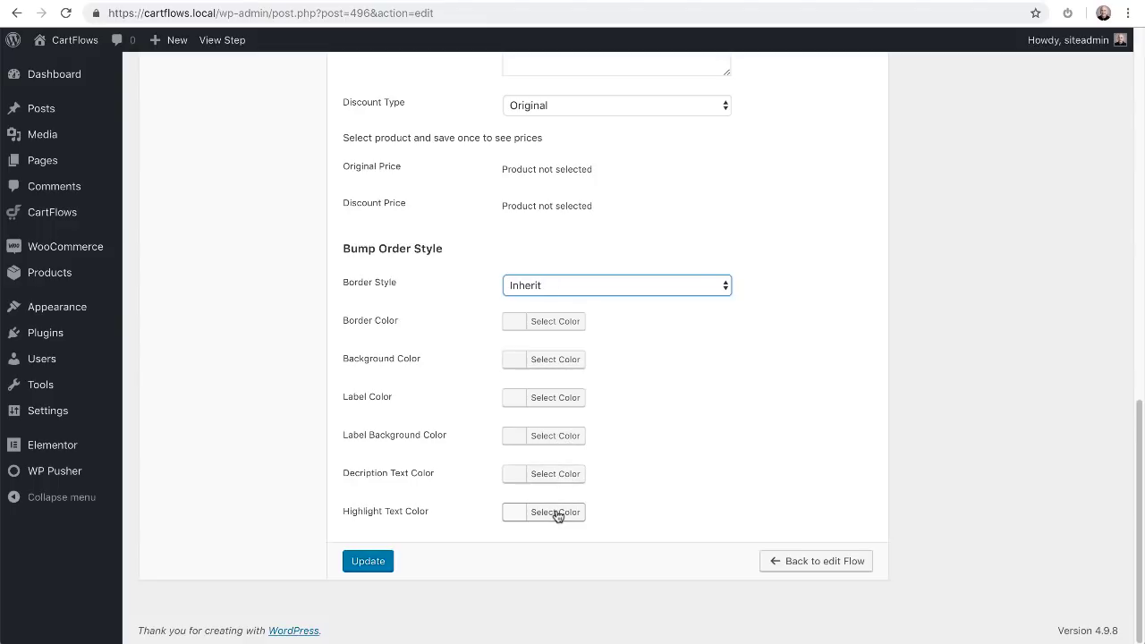
scroll(447, 322, up, 10)
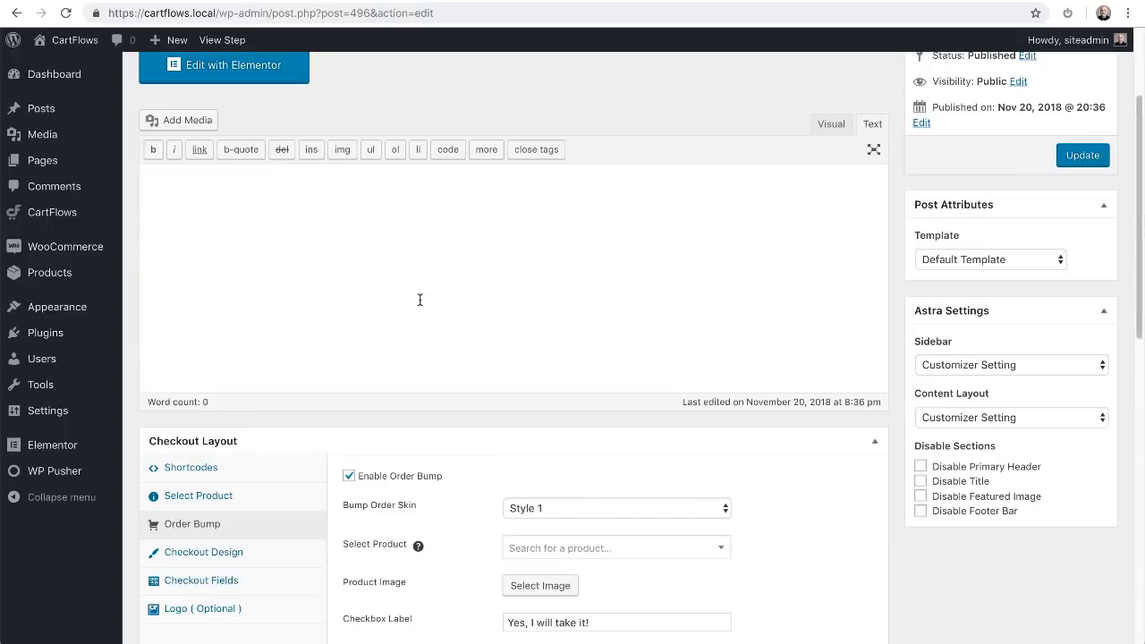
click(349, 476)
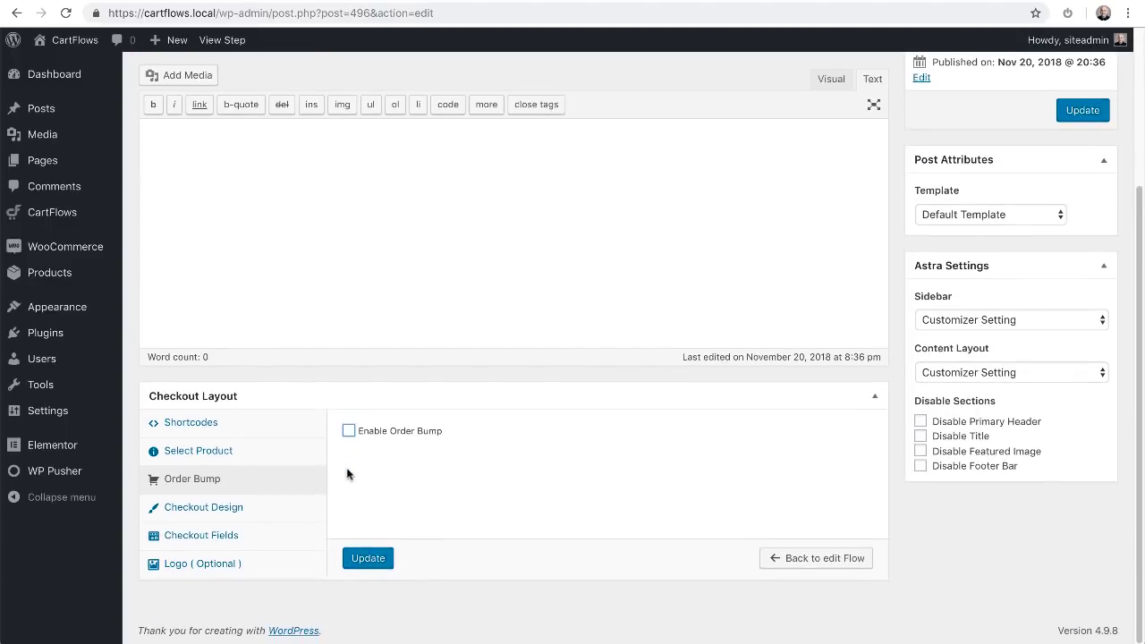
- Examine the Checkout Design settings, including the checkout skin and font family choices, keeping the Two Column skin
click(213, 507)
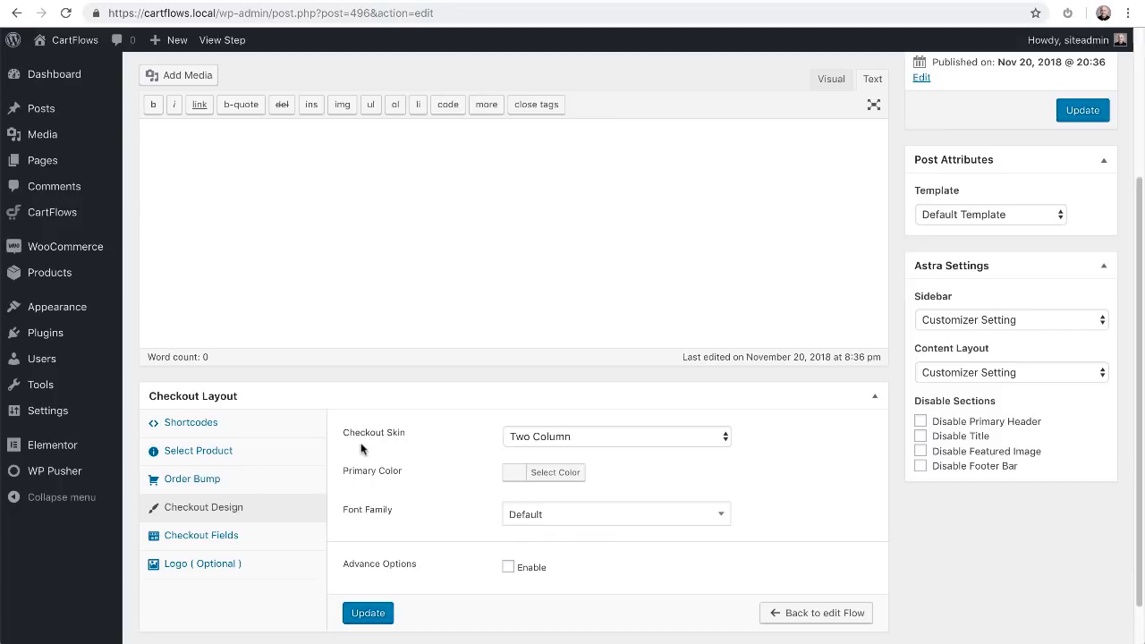
click(668, 436)
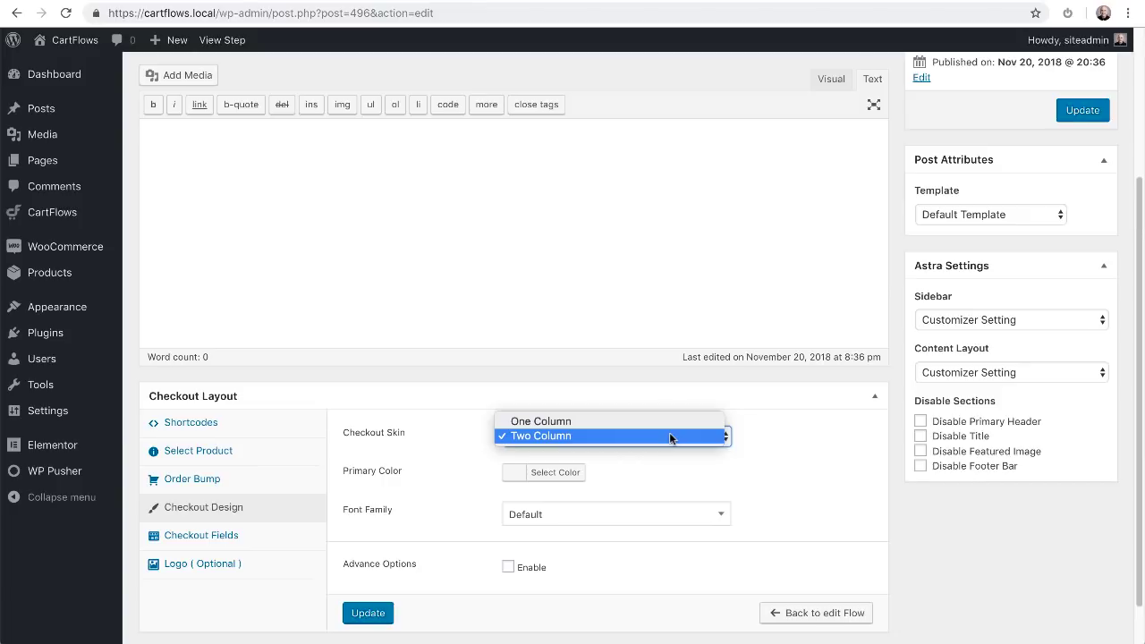
click(669, 436)
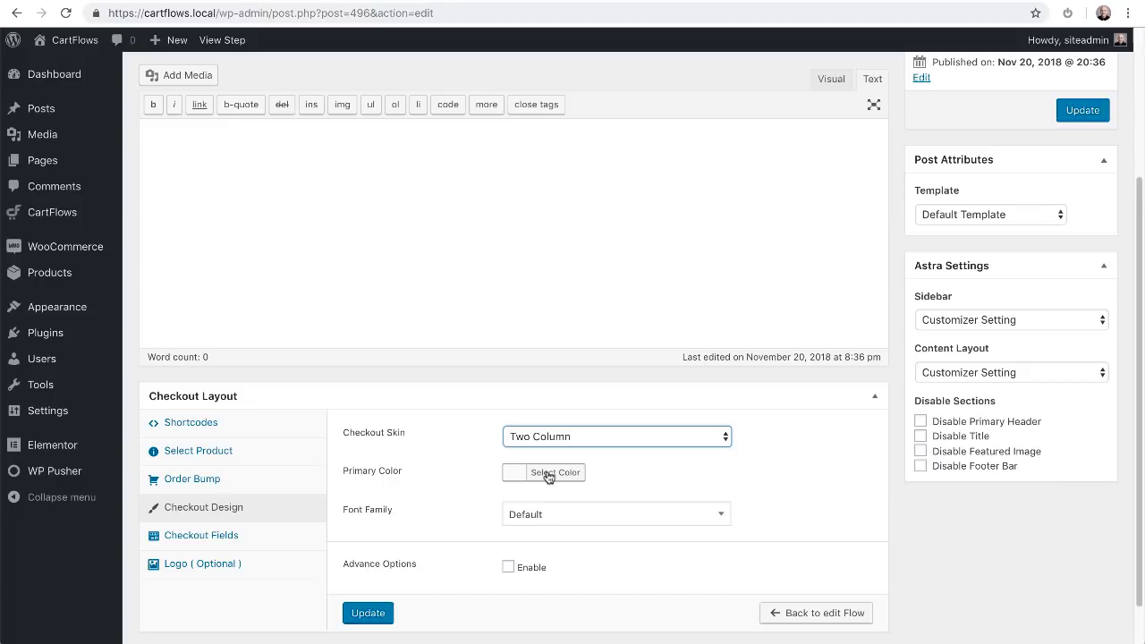
click(461, 486)
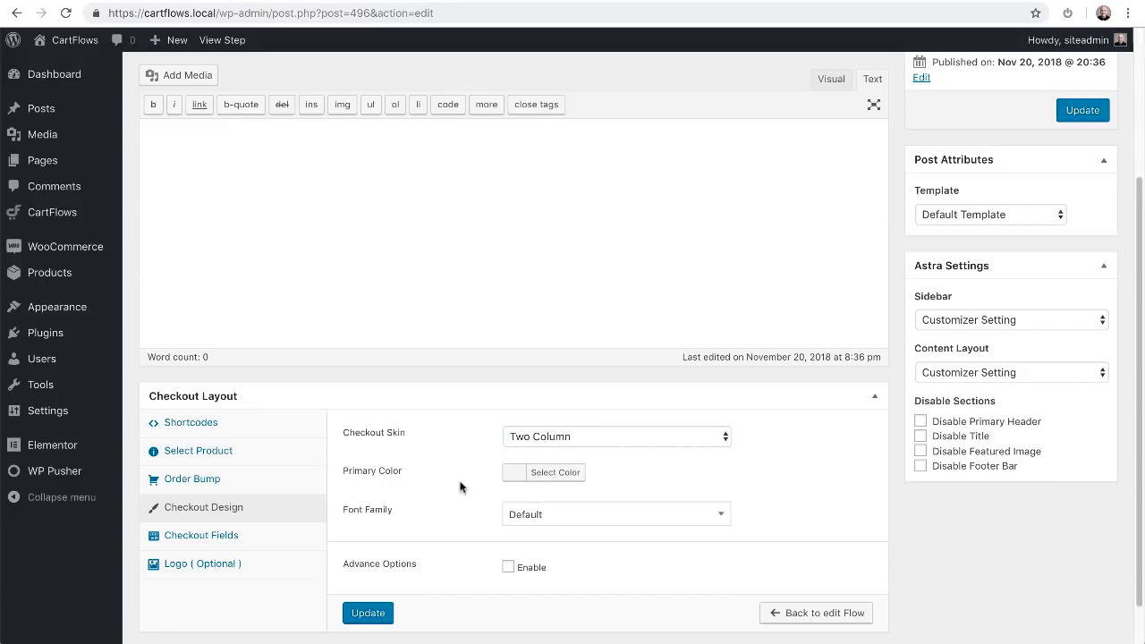
scroll(461, 487, down, 2)
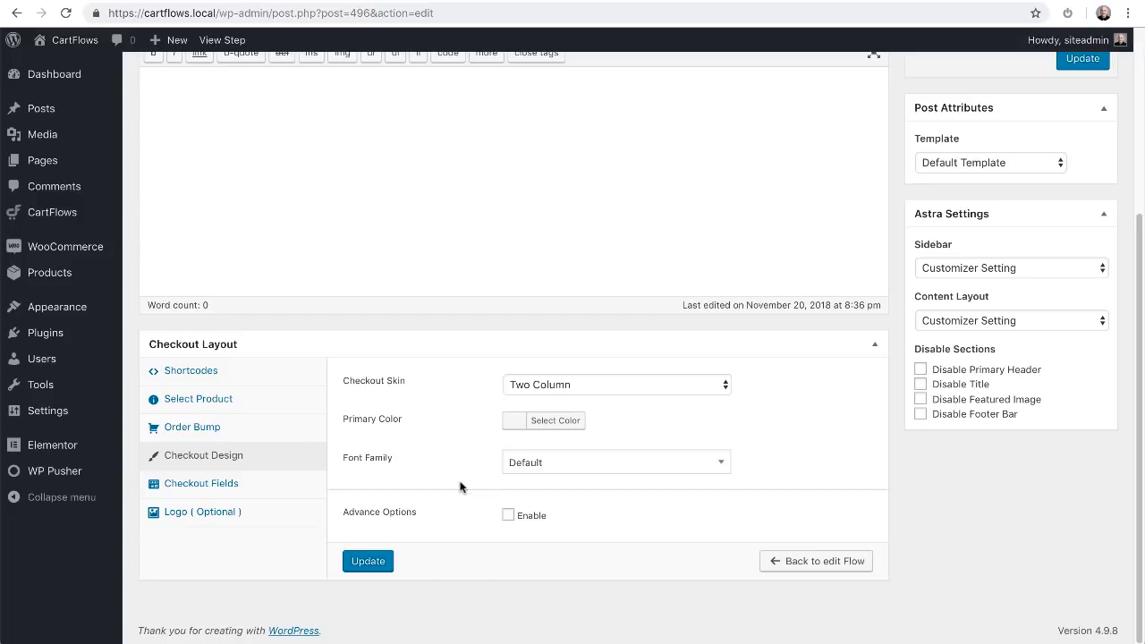
click(570, 465)
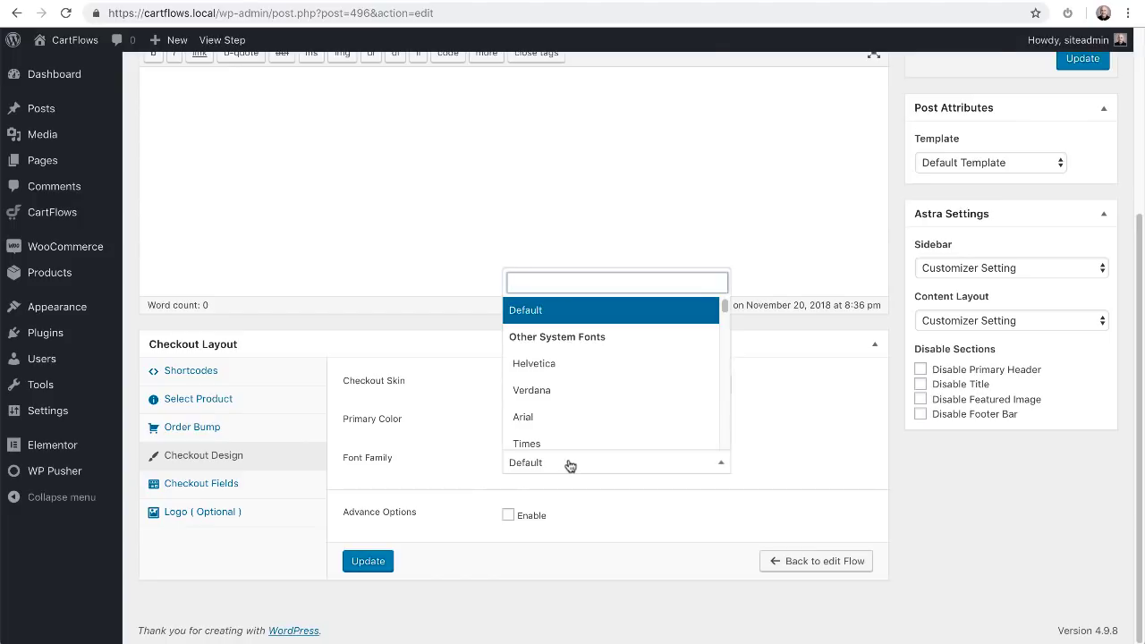
click(465, 479)
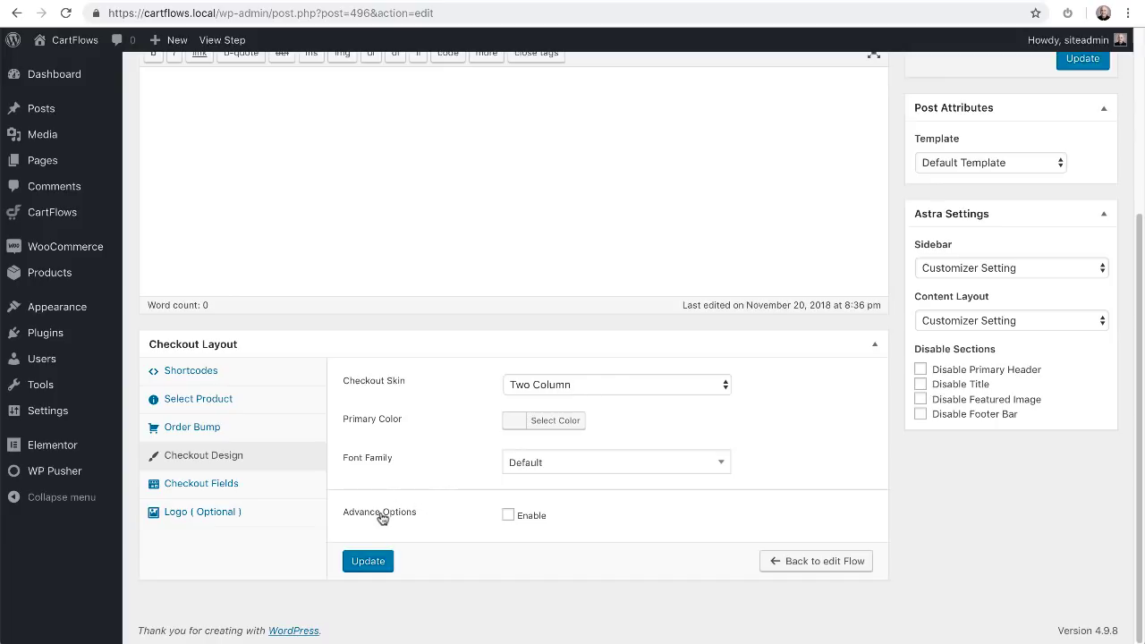
- Enable the advance options of the checkout design and review the heading and input field settings
click(507, 515)
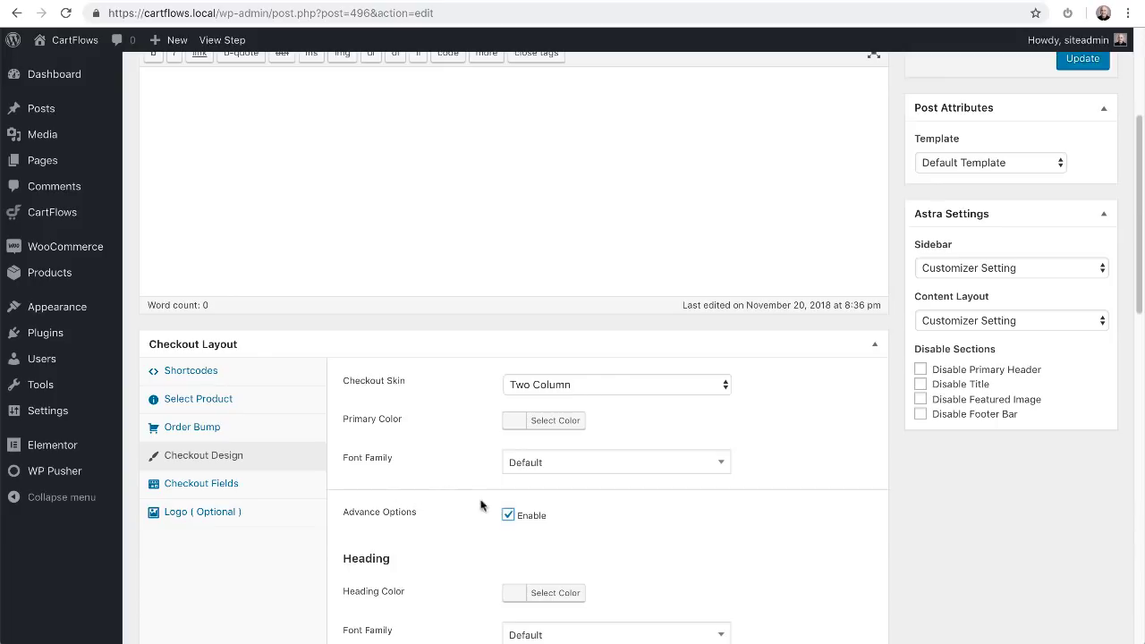
scroll(442, 448, down, 3)
scroll(442, 455, down, 2)
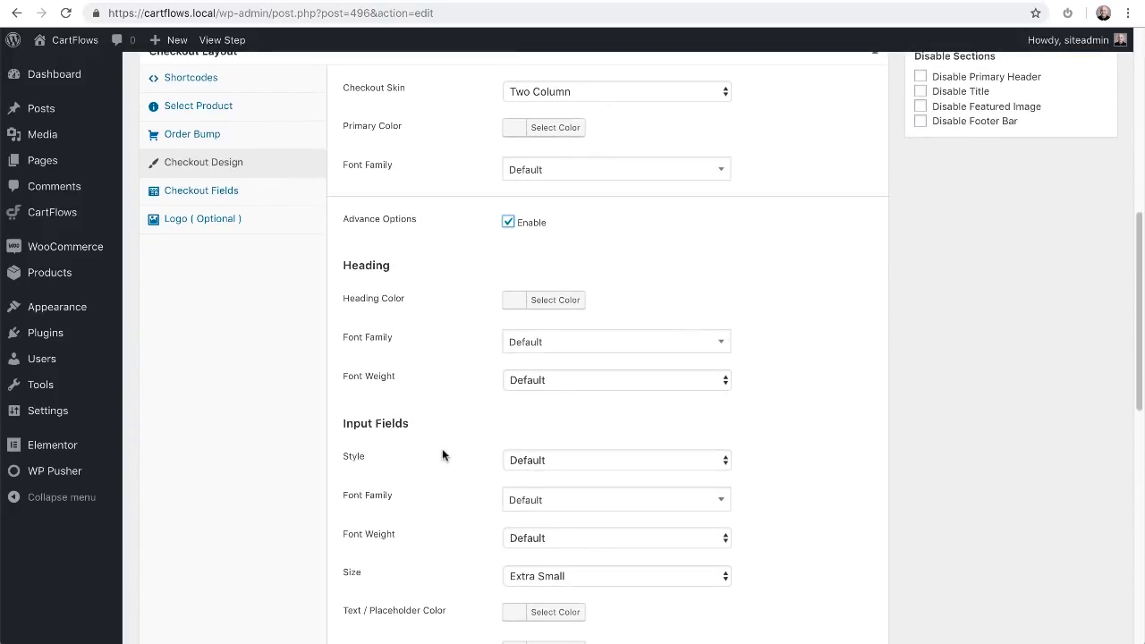
scroll(442, 455, down, 1)
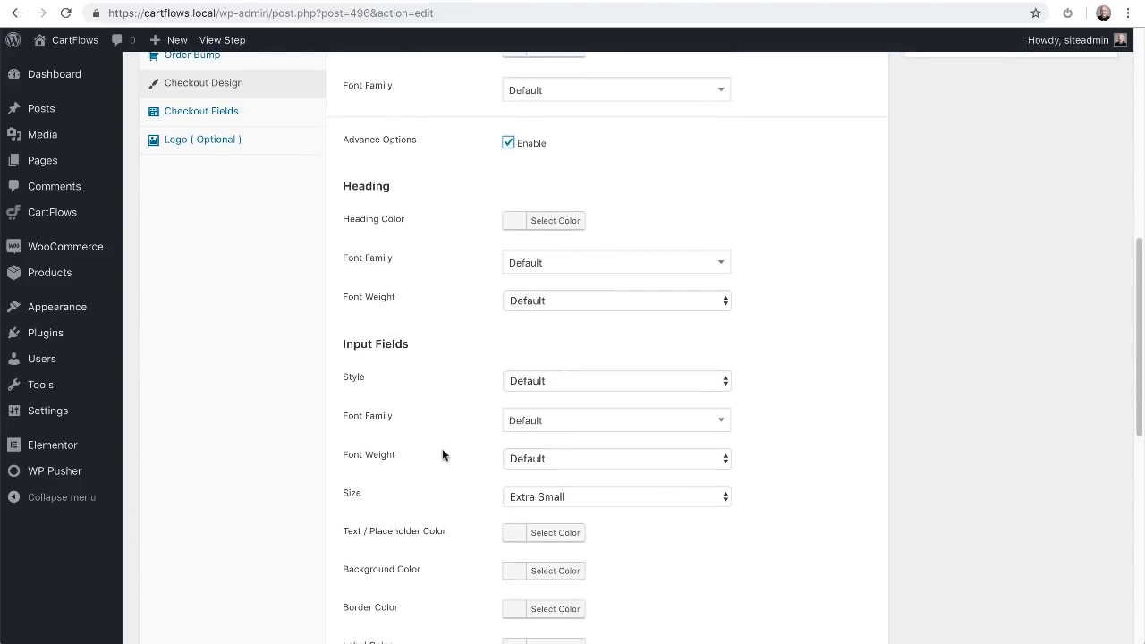
scroll(443, 450, down, 3)
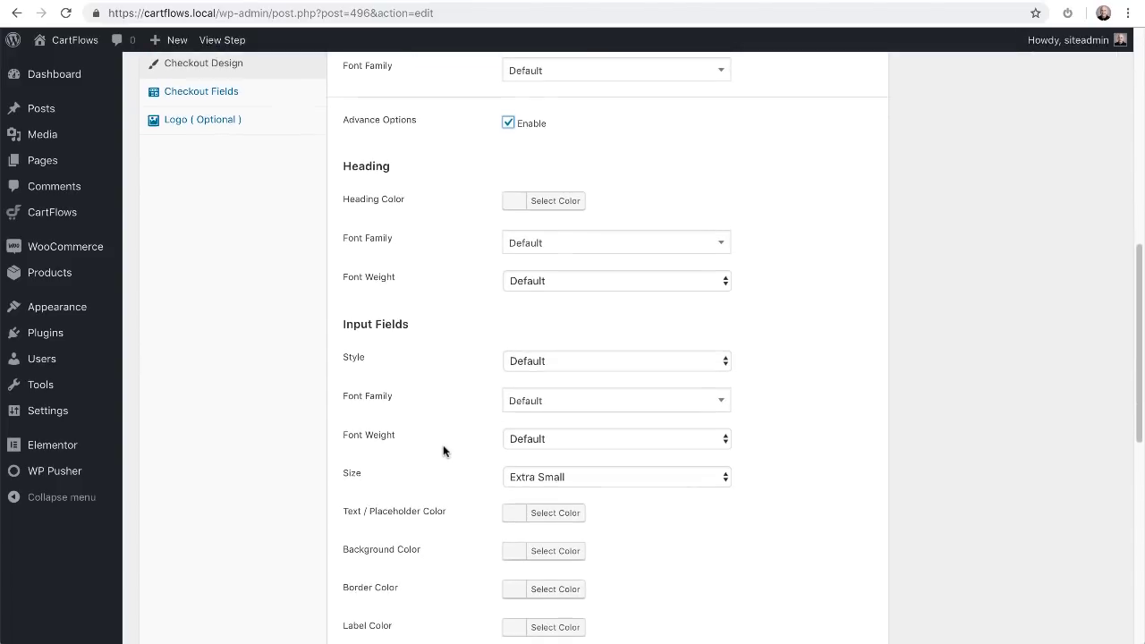
scroll(443, 447, down, 2)
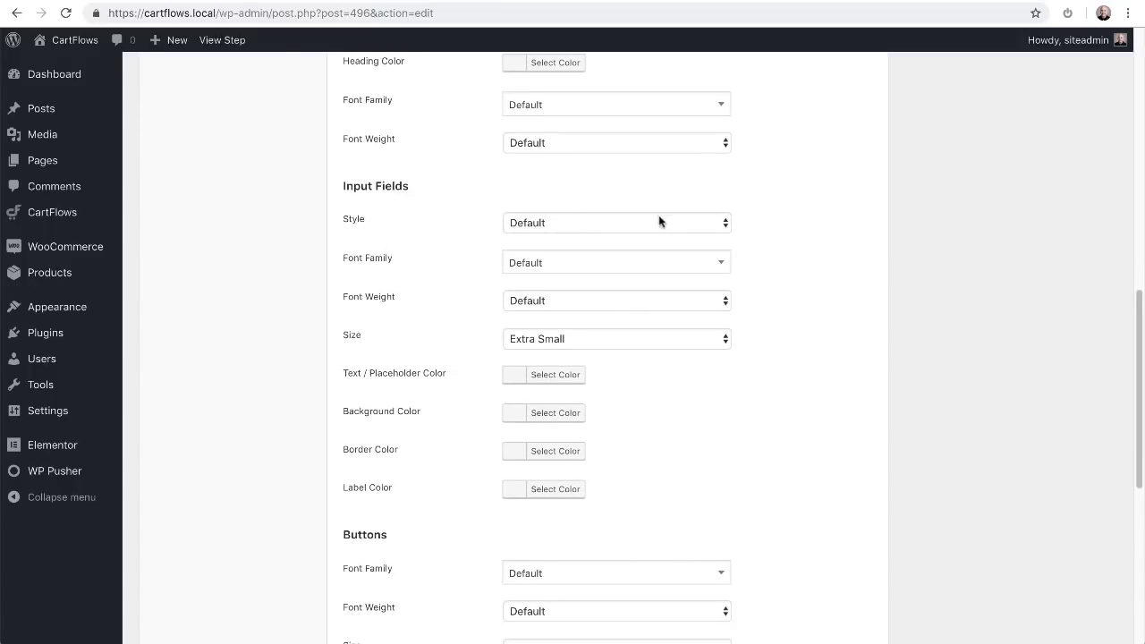
- Examine the input field style choices and the button and section color settings of the checkout design
click(718, 224)
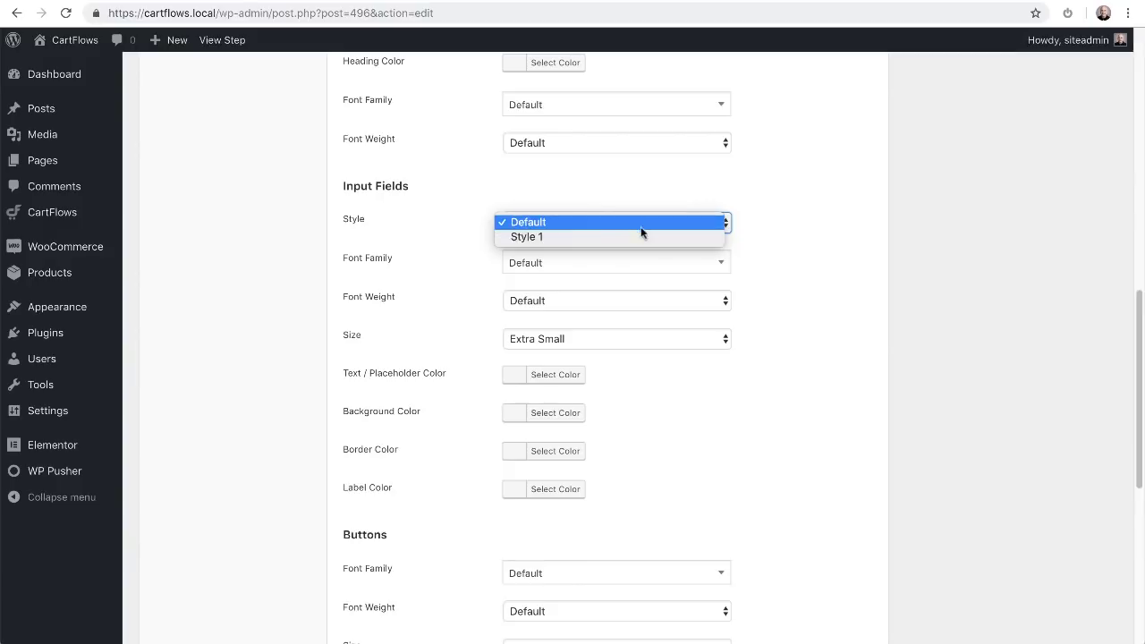
click(436, 236)
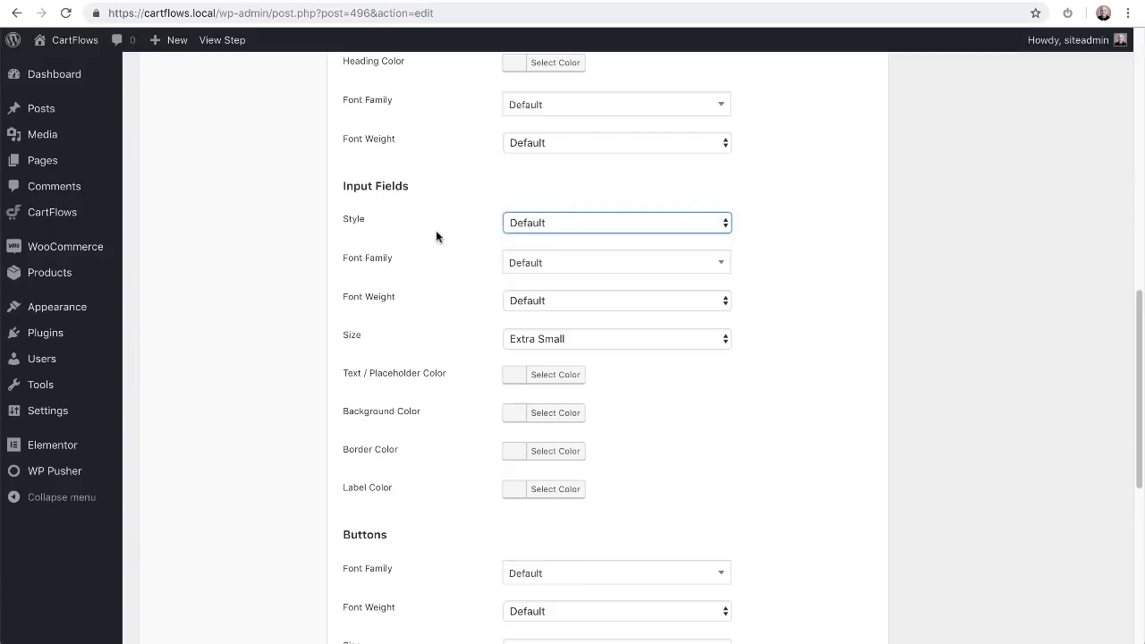
scroll(439, 251, down, 3)
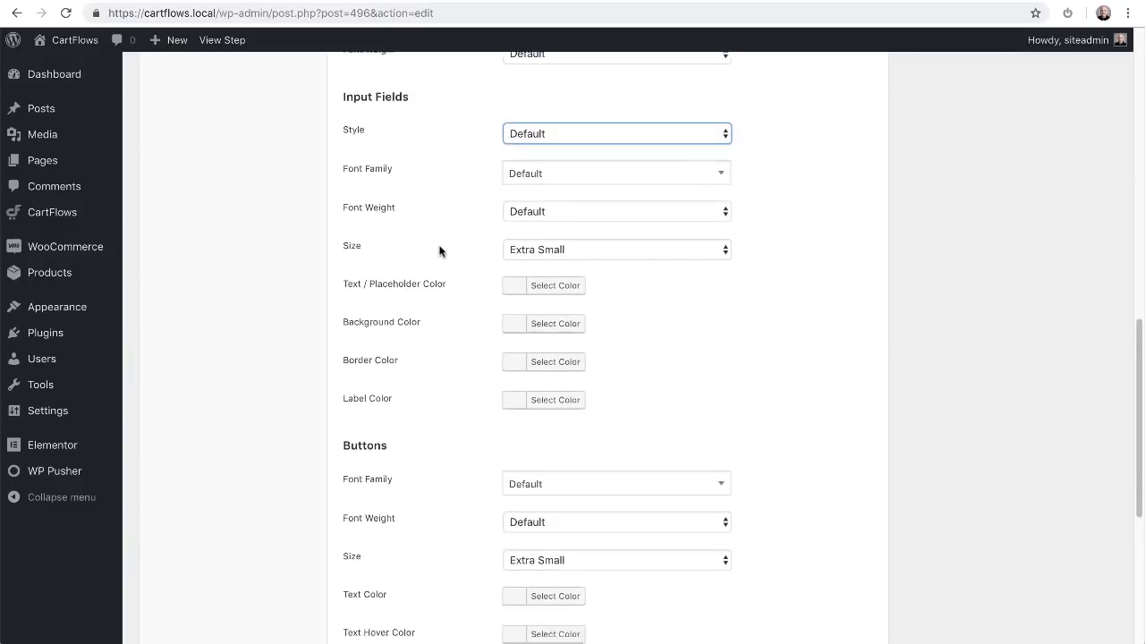
scroll(439, 252, down, 7)
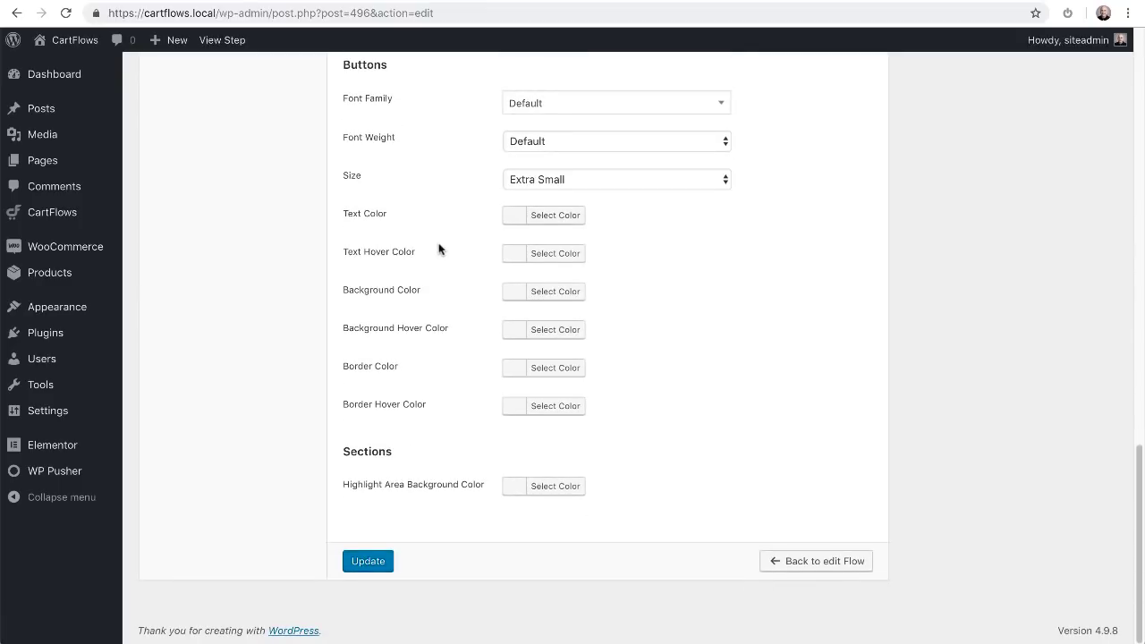
scroll(439, 251, up, 10)
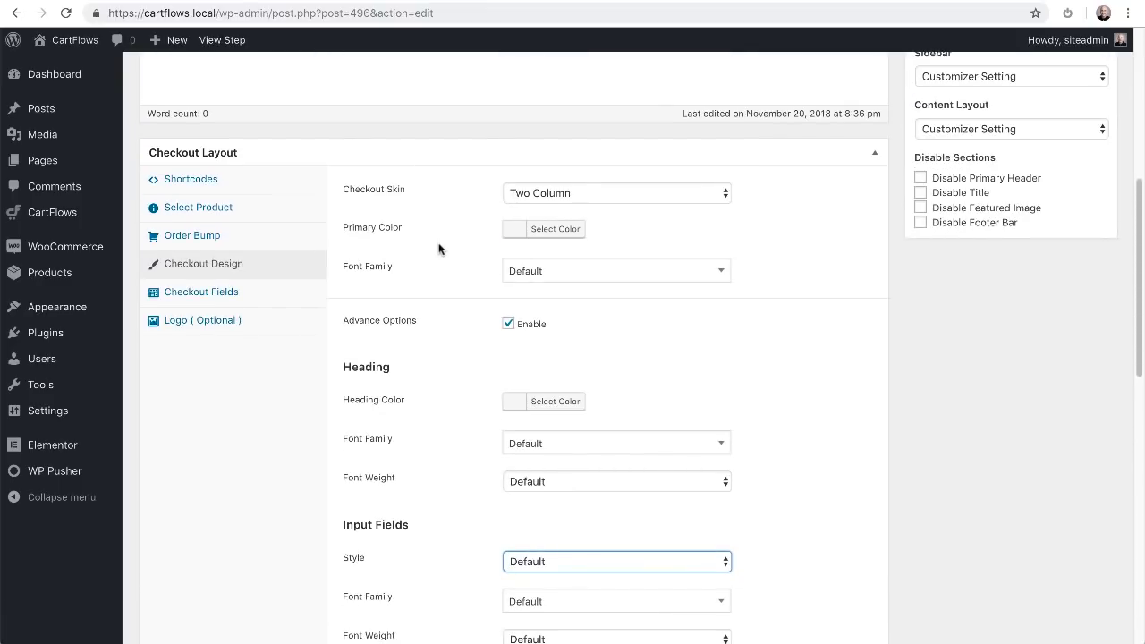
- In the checkout field settings, enable the custom field editor and disable the billing Company name field, keeping shipping to a different address enabled
click(201, 293)
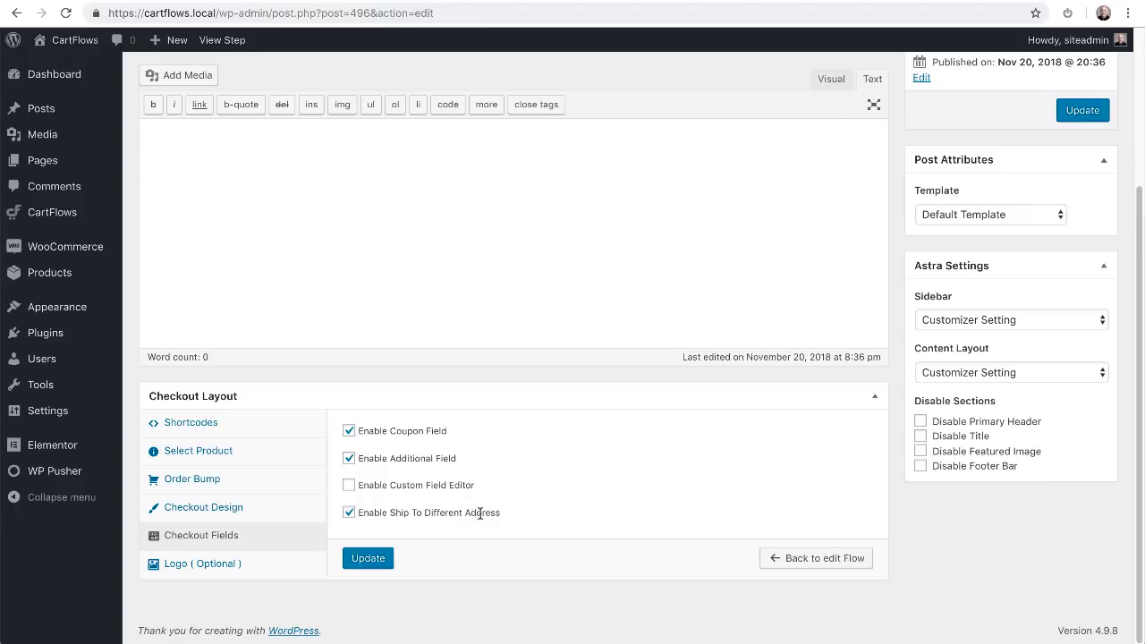
click(348, 512)
click(349, 514)
click(349, 485)
scroll(351, 491, down, 3)
scroll(528, 452, down, 2)
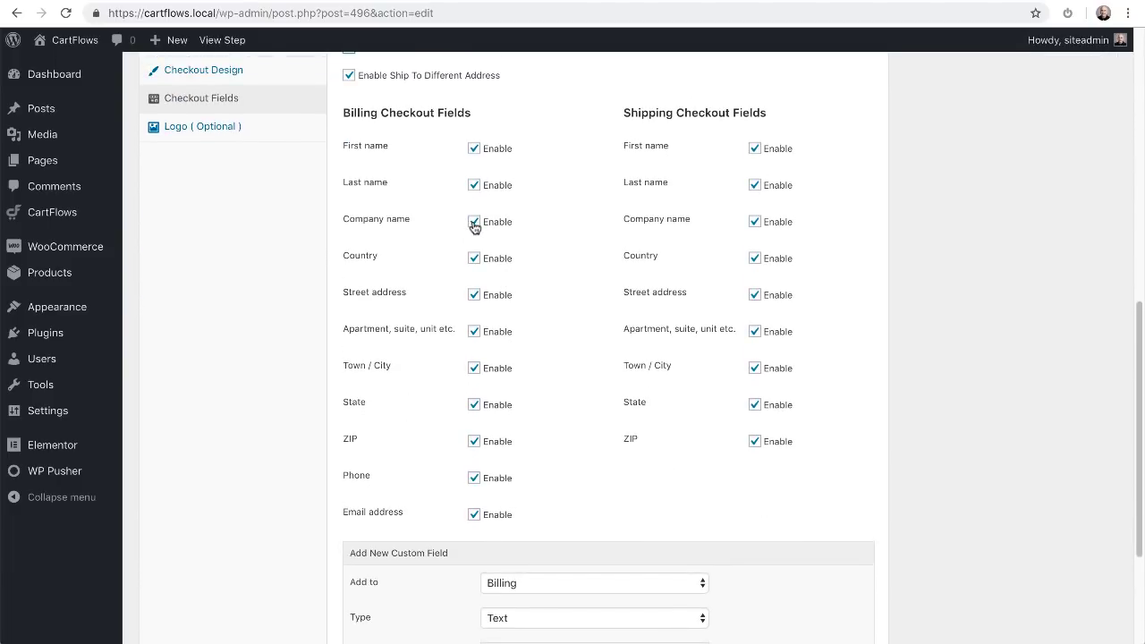
click(474, 223)
scroll(436, 420, down, 2)
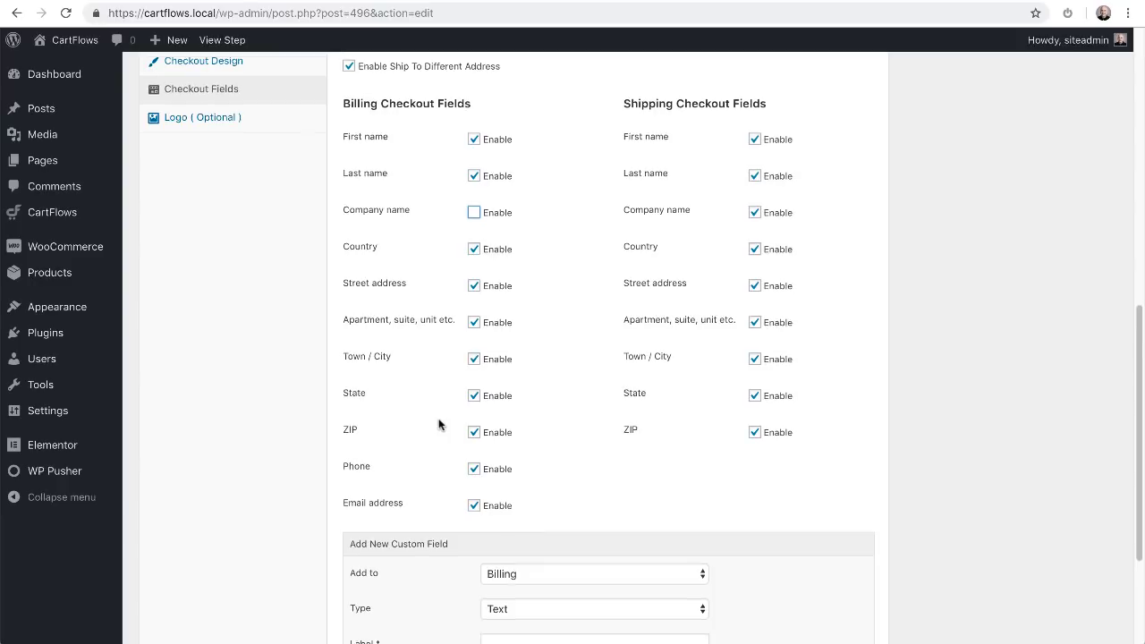
- Examine the Add New Custom Field options, including the Add to and Type choices, keeping Billing and Text
scroll(430, 417, down, 2)
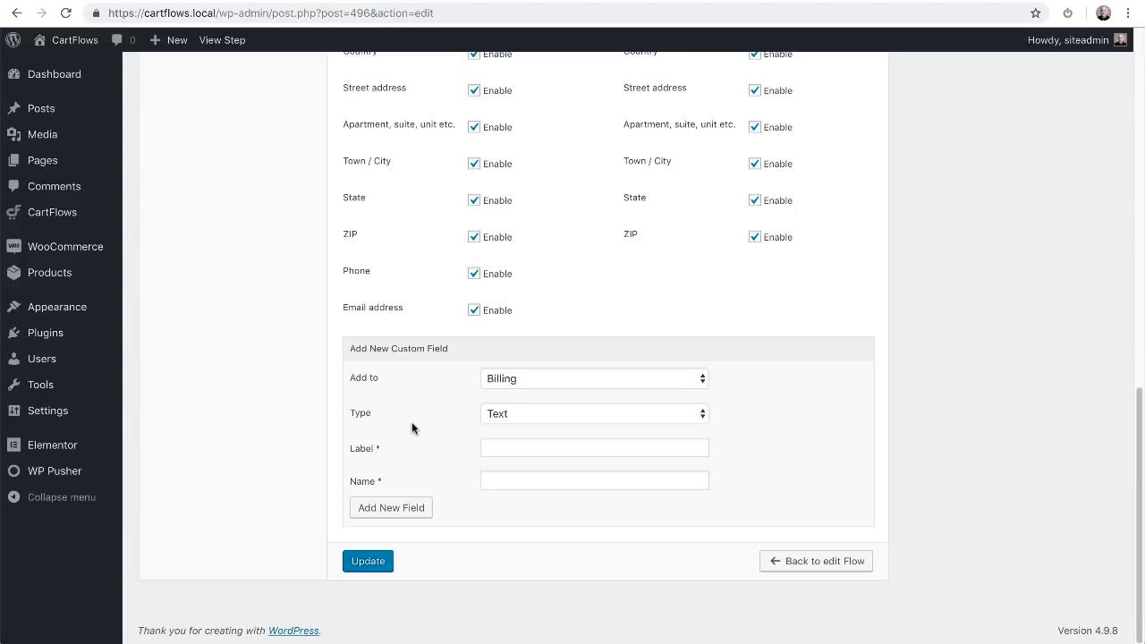
click(553, 376)
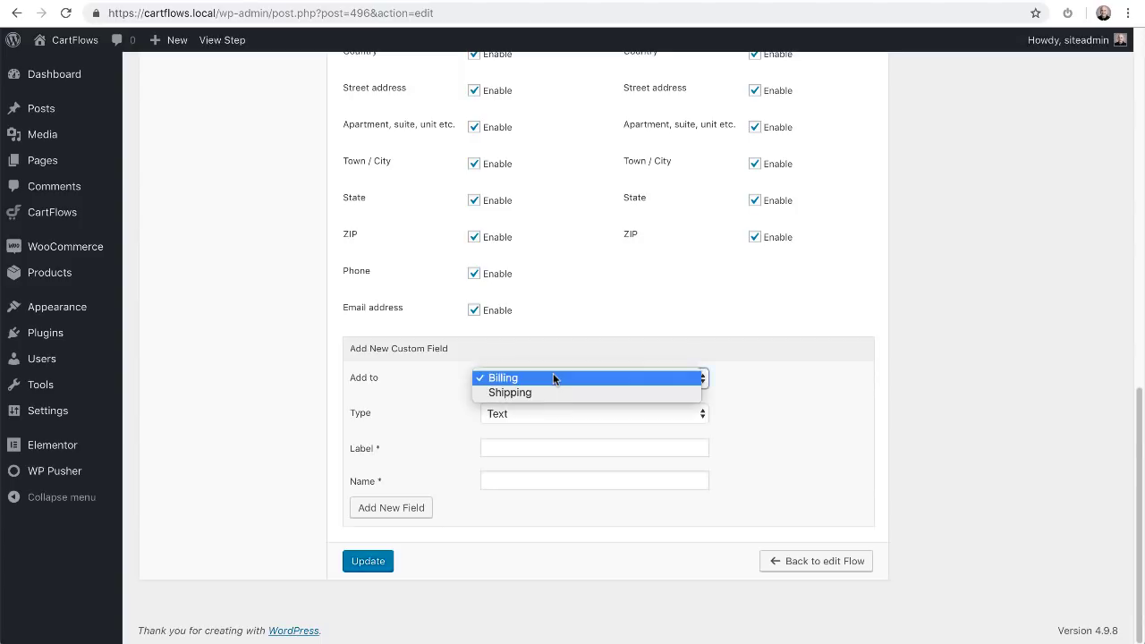
click(553, 376)
click(539, 413)
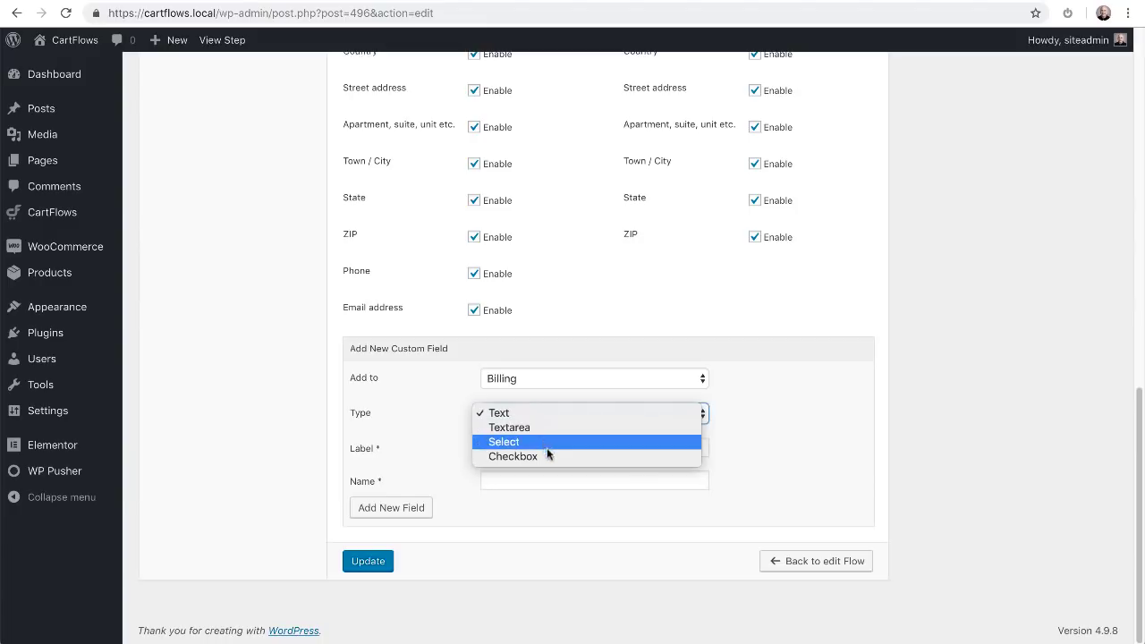
click(443, 426)
scroll(443, 422, up, 2)
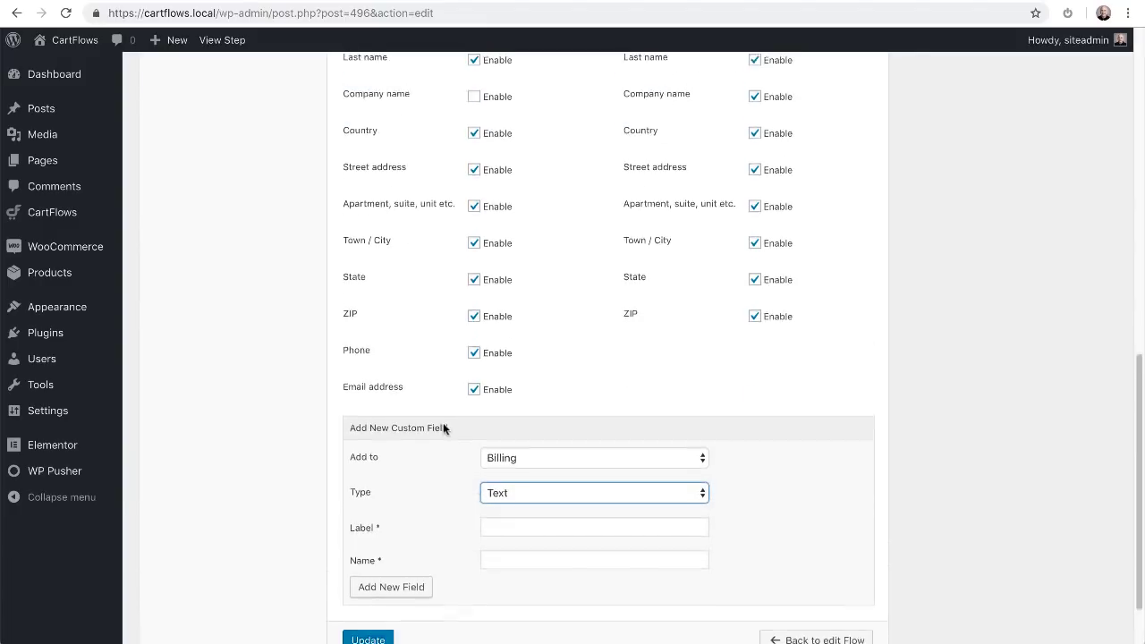
scroll(443, 422, up, 4)
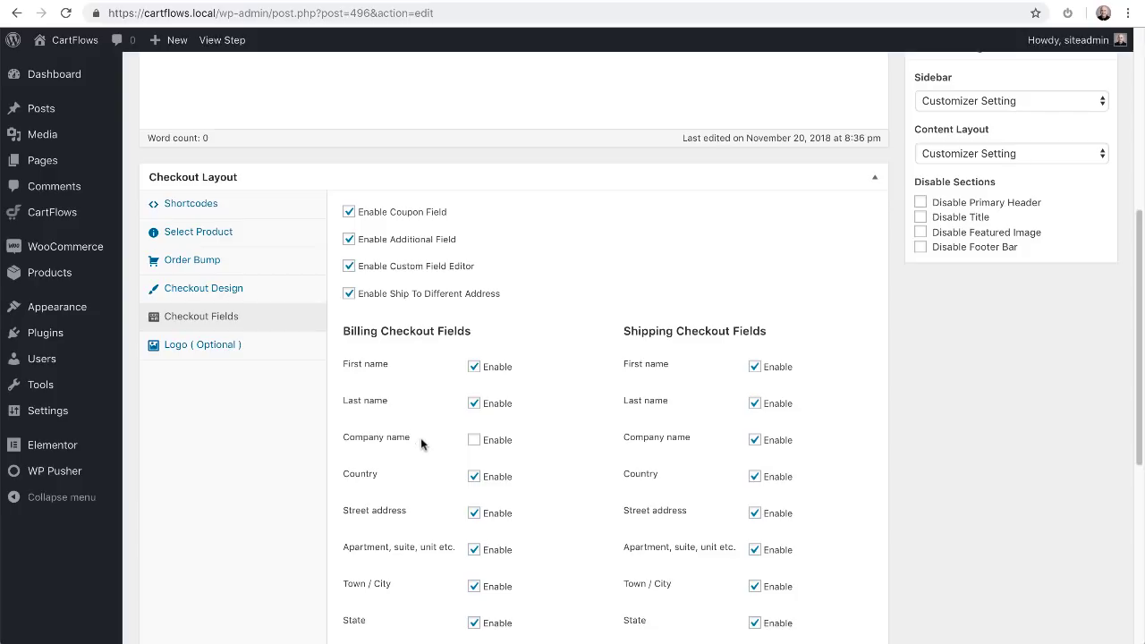
- Review the optional logo settings, save the checkout step and return to the flow
click(213, 347)
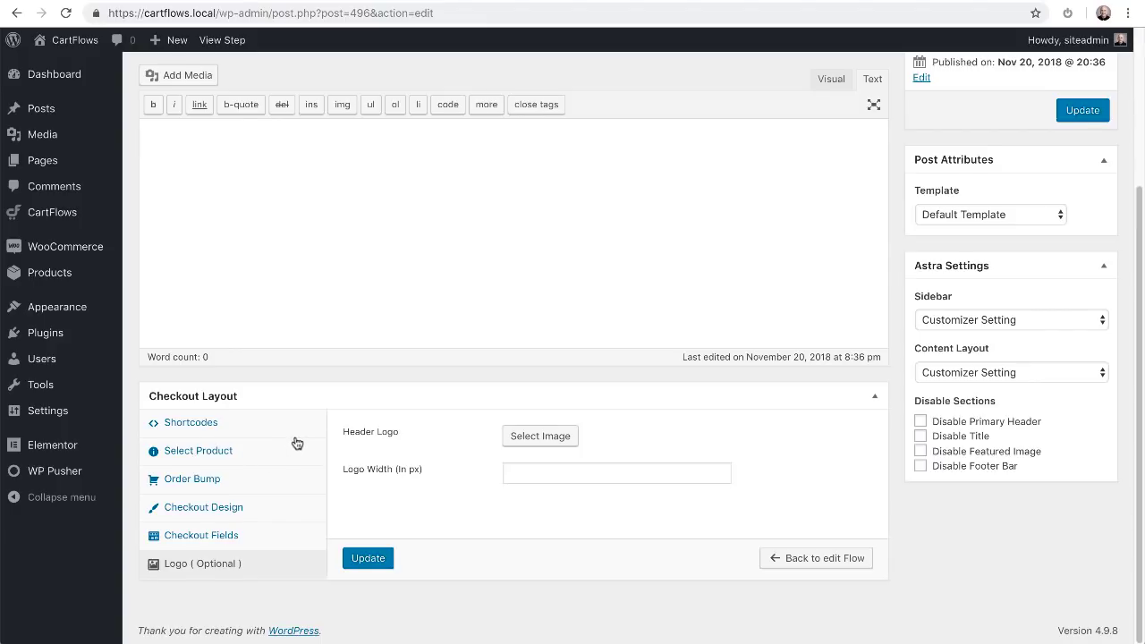
scroll(299, 439, up, 1)
click(1078, 152)
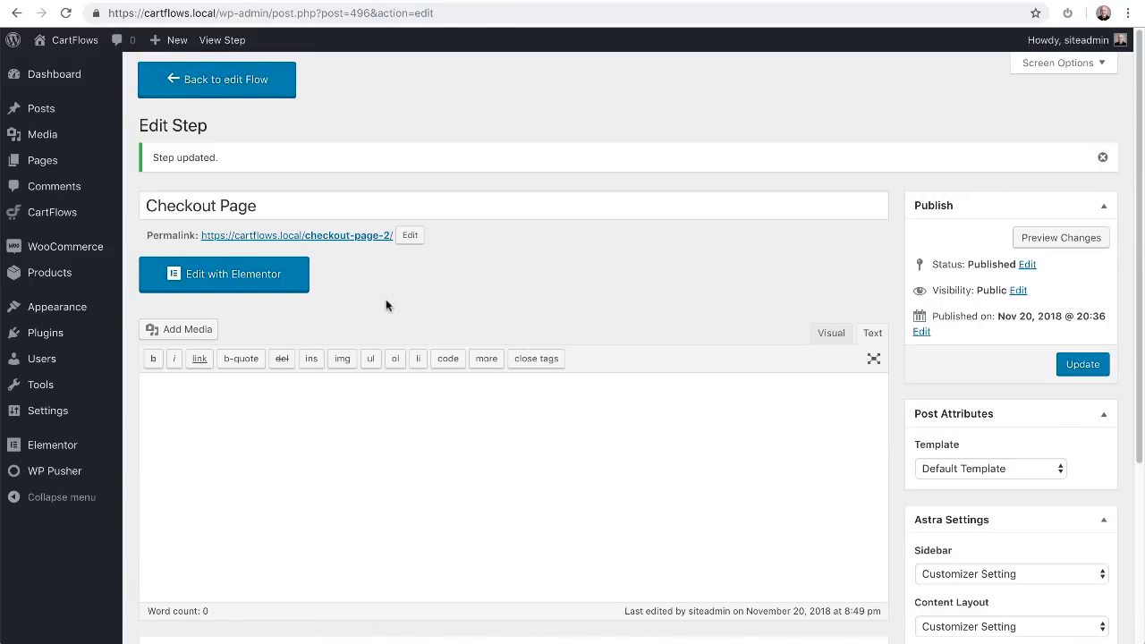
click(221, 82)
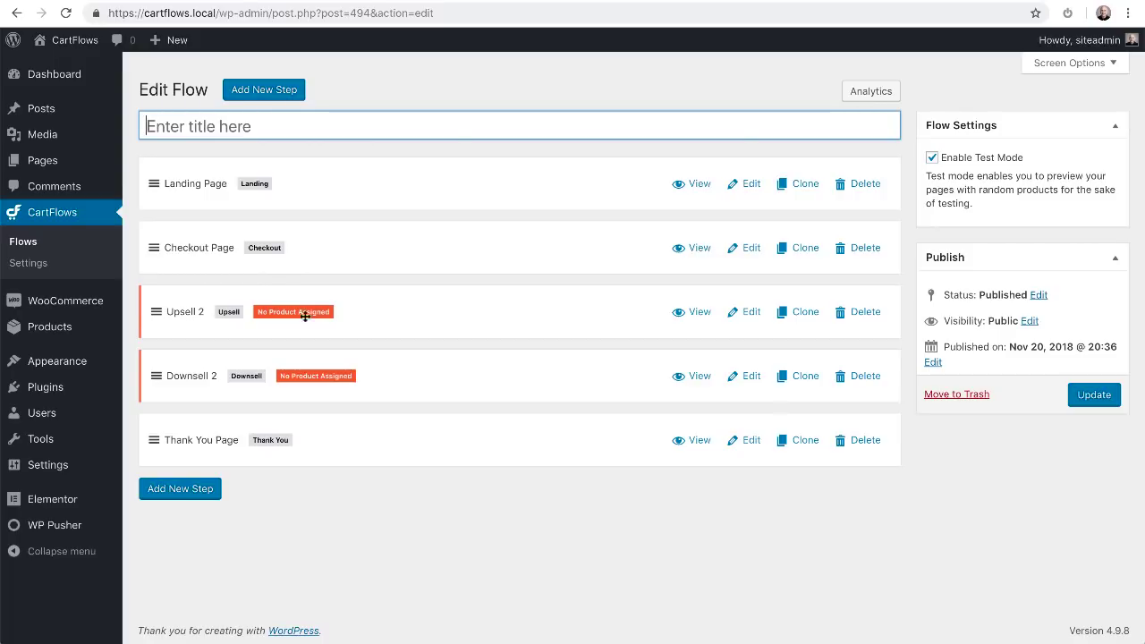
- Open the Upsell 2 step, retitle it "Course Upsell" and change its permalink slug to course-upsell
click(744, 312)
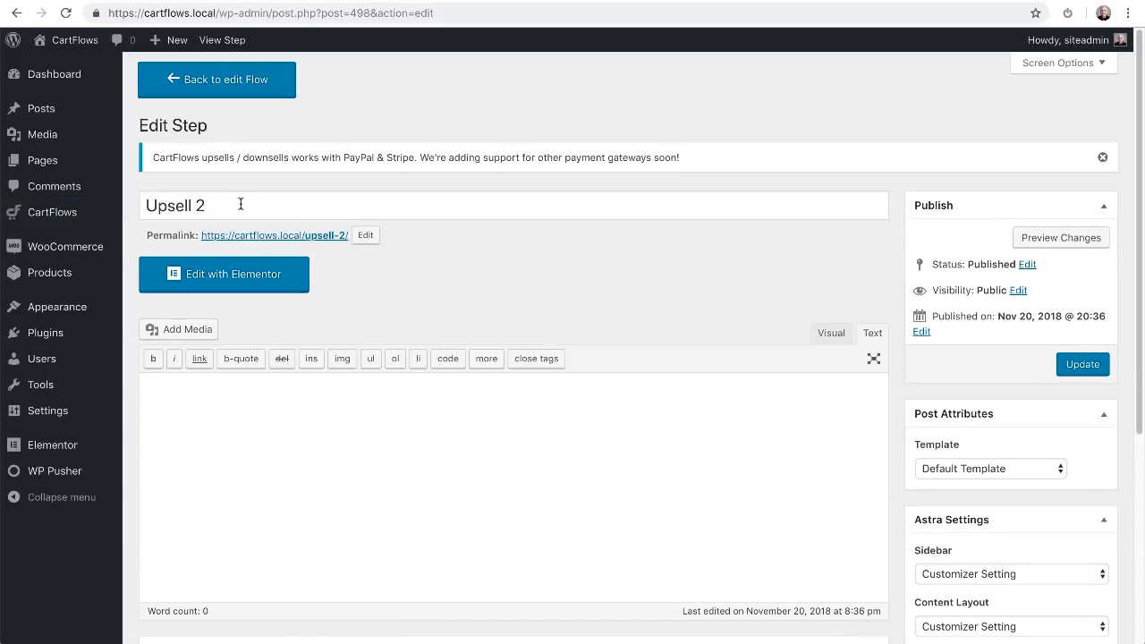
drag(242, 206, 125, 207)
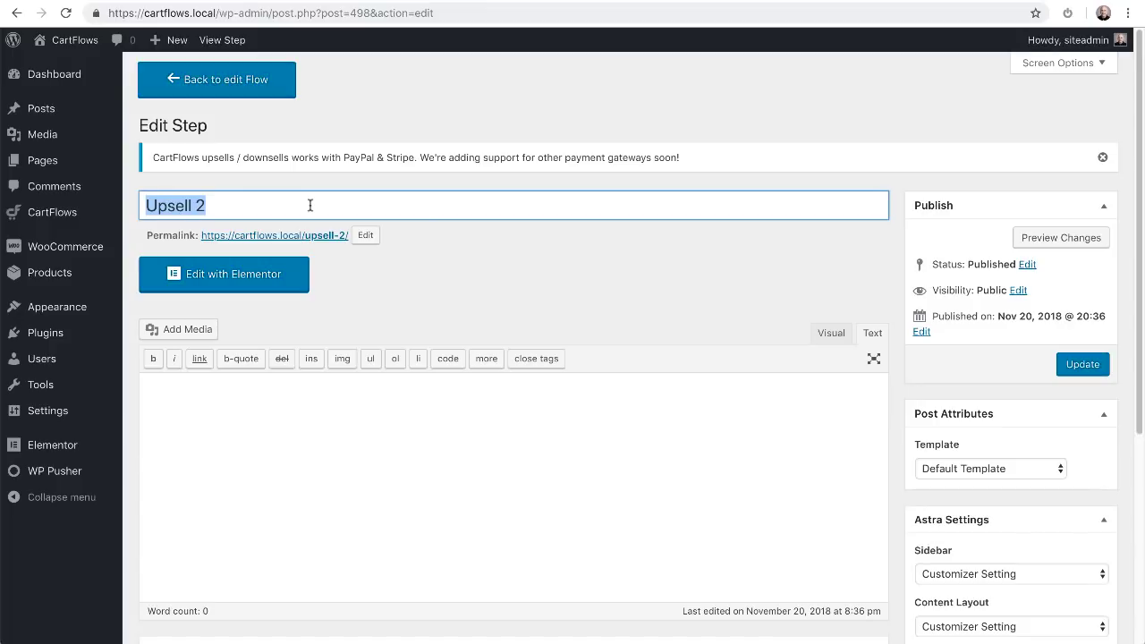
text(Course Upsell)
key(ctrl+a)
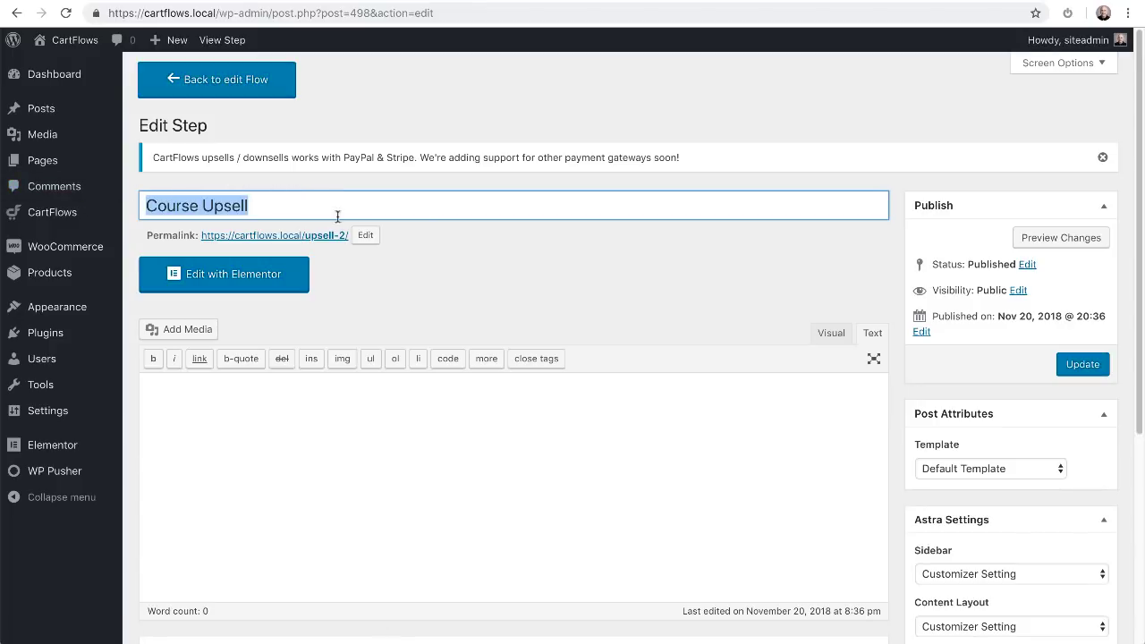
click(365, 235)
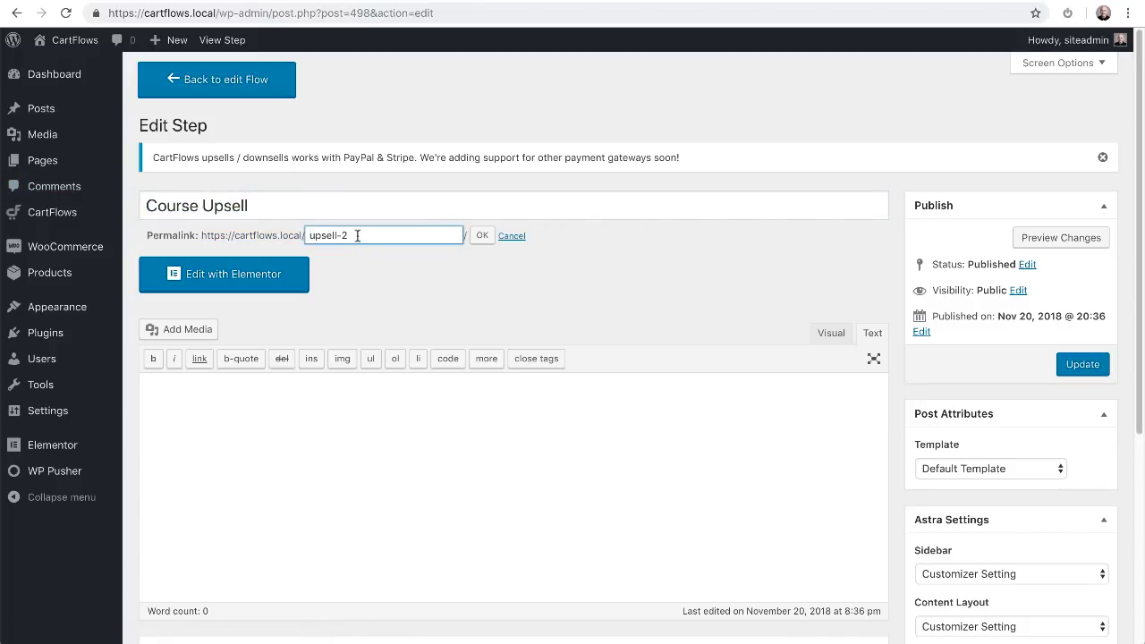
drag(358, 236, 306, 234)
text(Course Upsell)
click(477, 236)
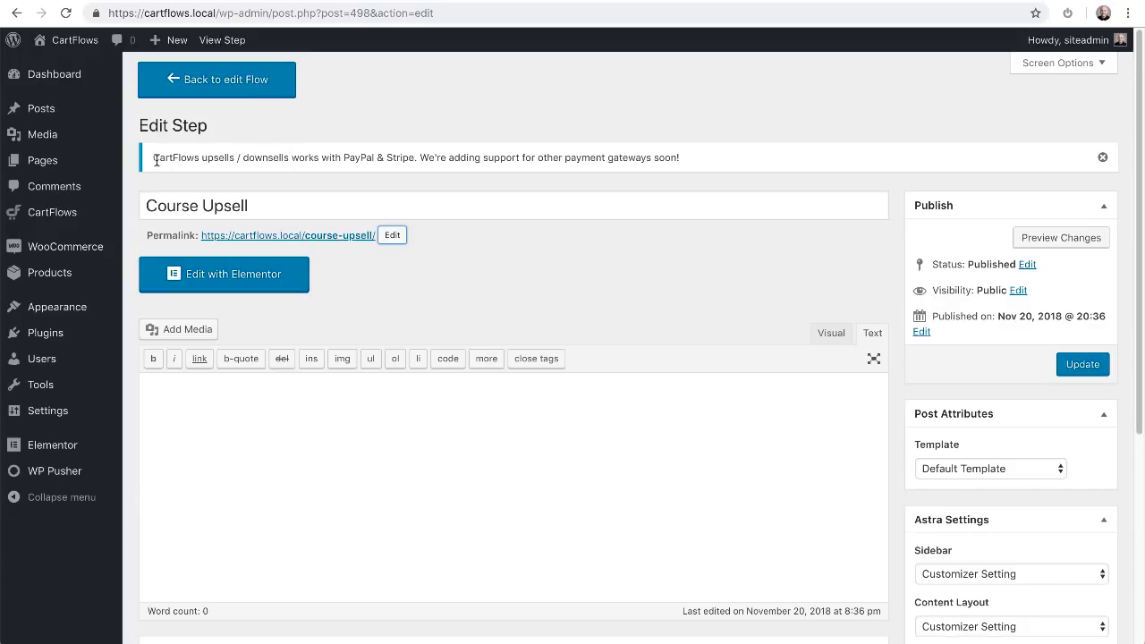
- Read the payment gateway notice and examine the Offer Yes and No links in the upsell's shortcode settings
drag(156, 159, 414, 157)
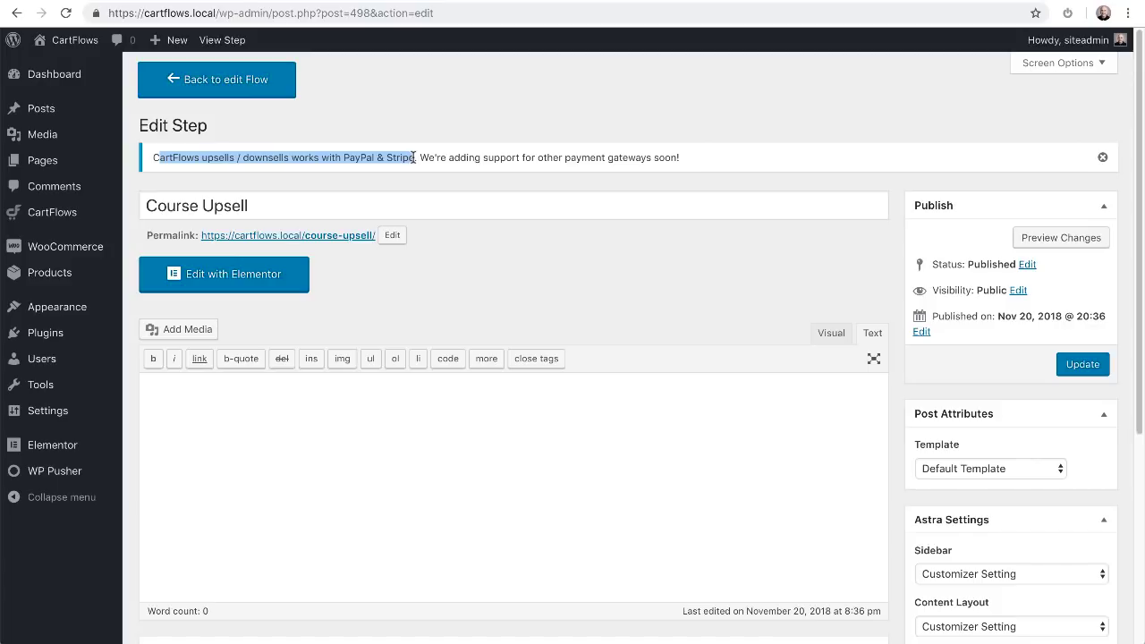
click(427, 138)
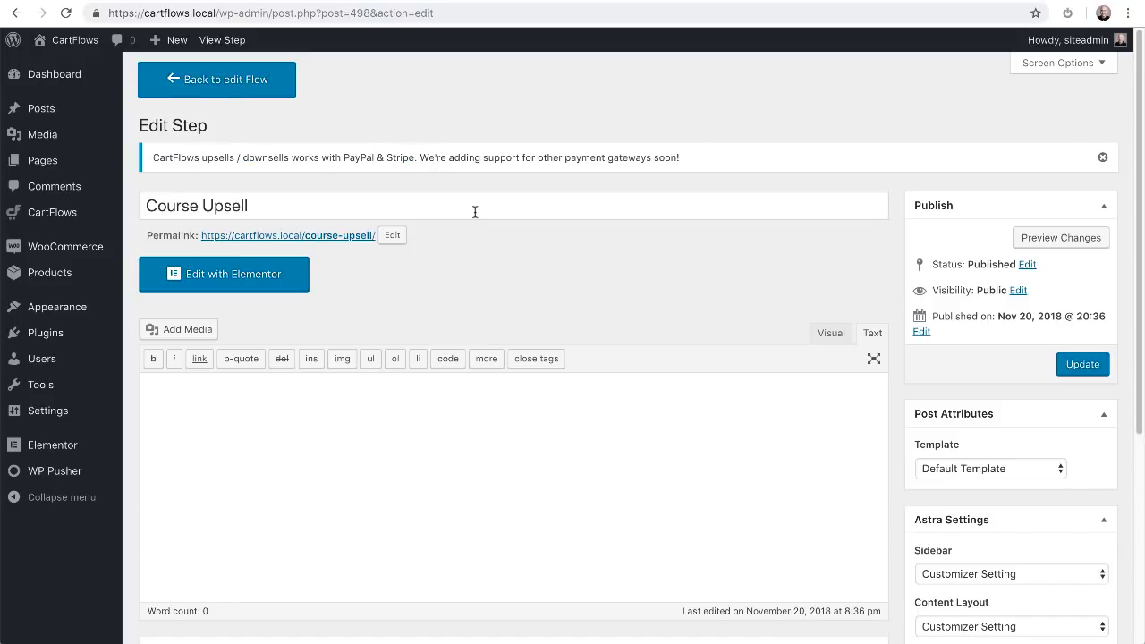
scroll(474, 211, down, 3)
scroll(475, 212, down, 2)
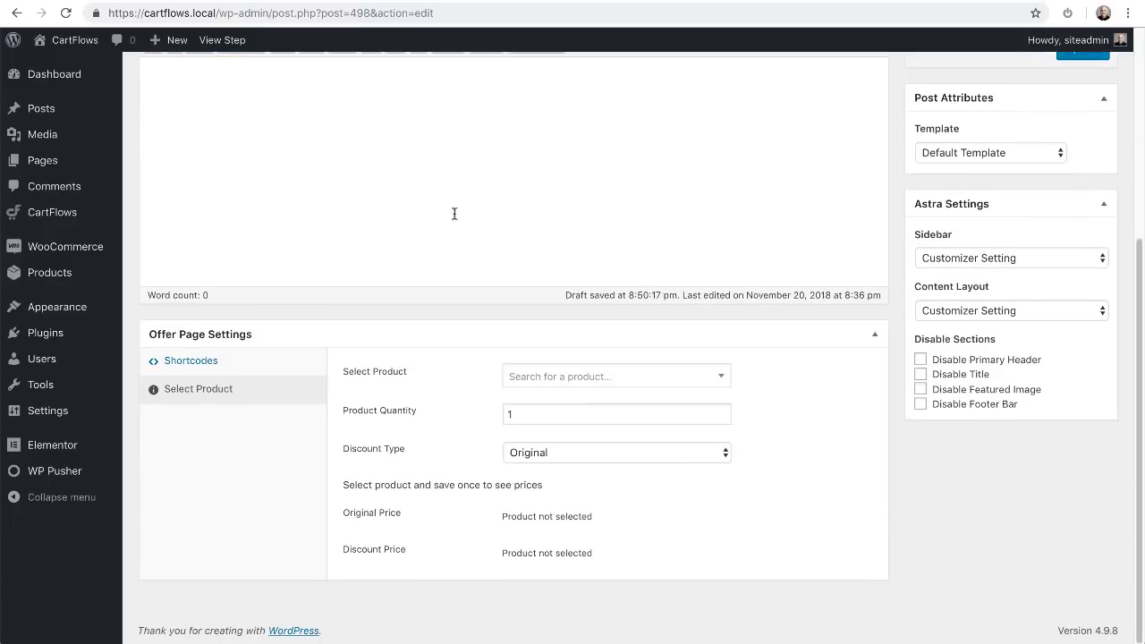
click(219, 366)
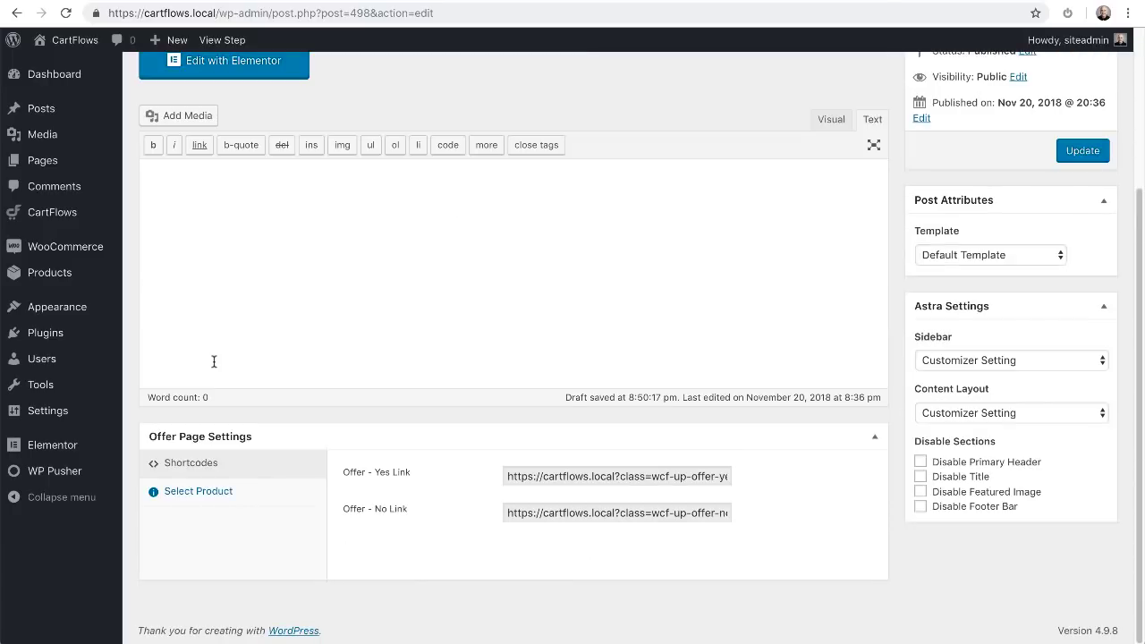
click(517, 477)
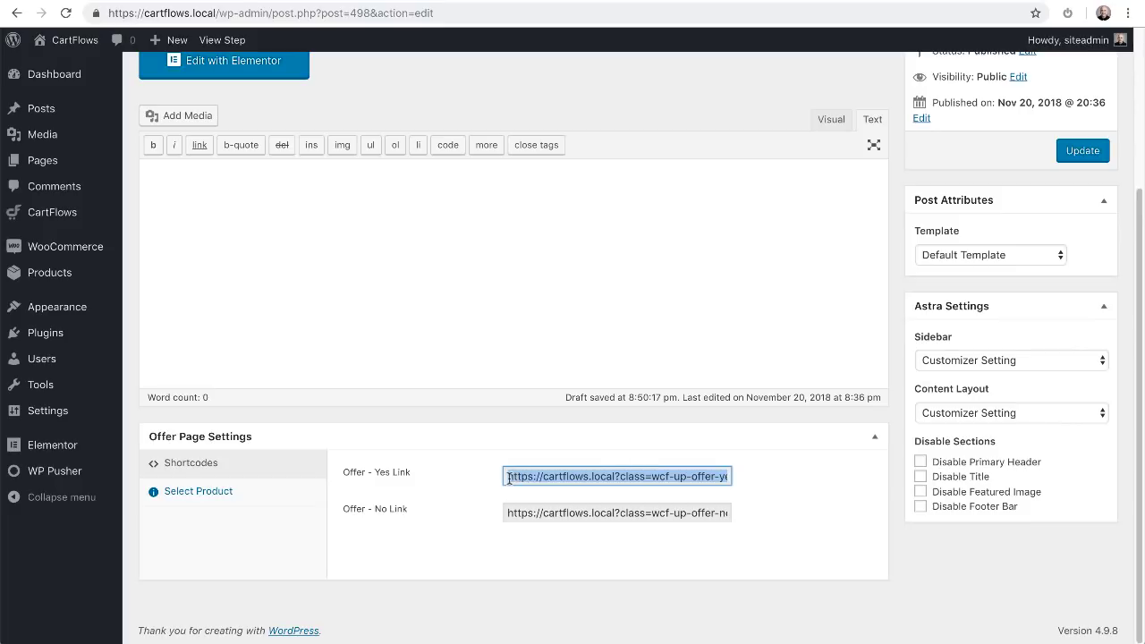
drag(508, 513, 547, 515)
double_click(547, 515)
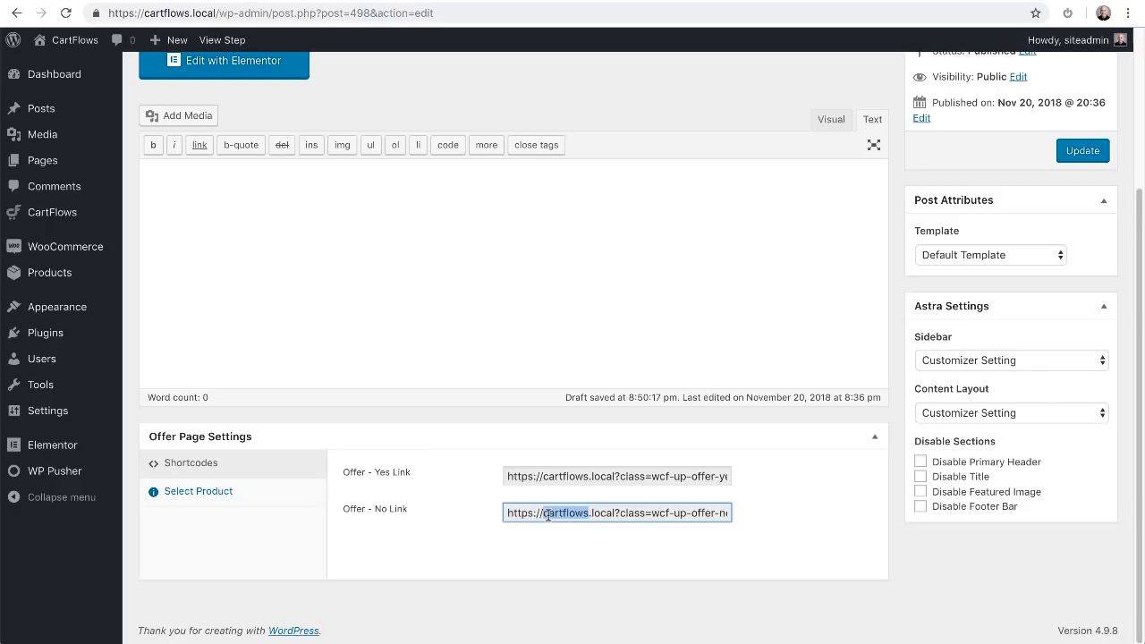
click(549, 468)
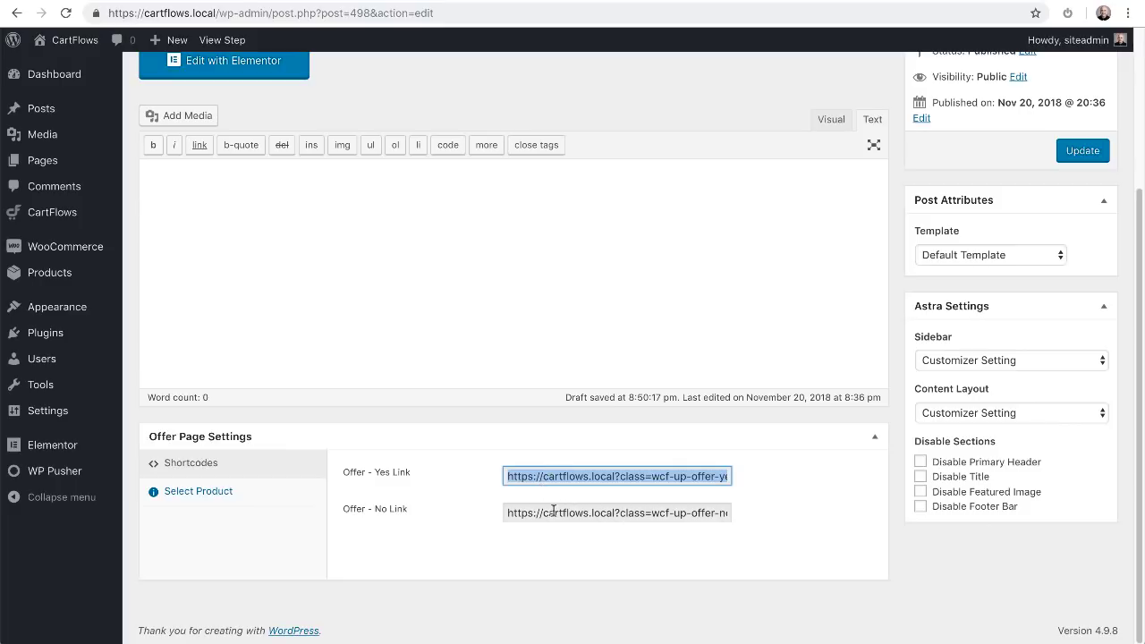
- Examine the upsell's product selection settings and discount type choices, keeping the Original discount type
click(206, 489)
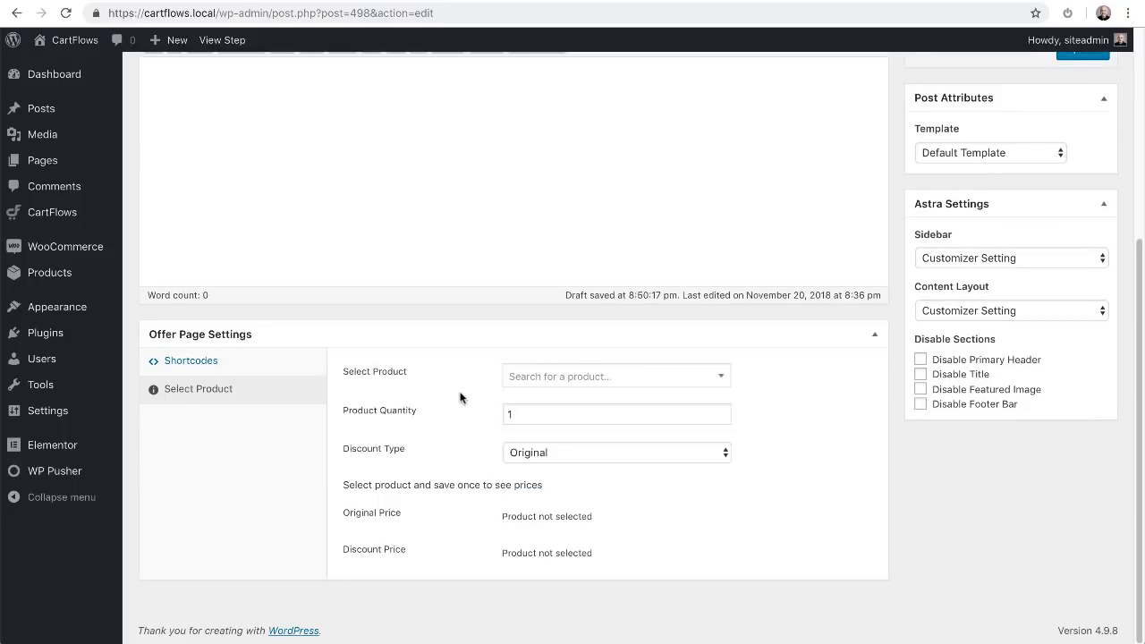
click(719, 380)
click(763, 380)
click(669, 455)
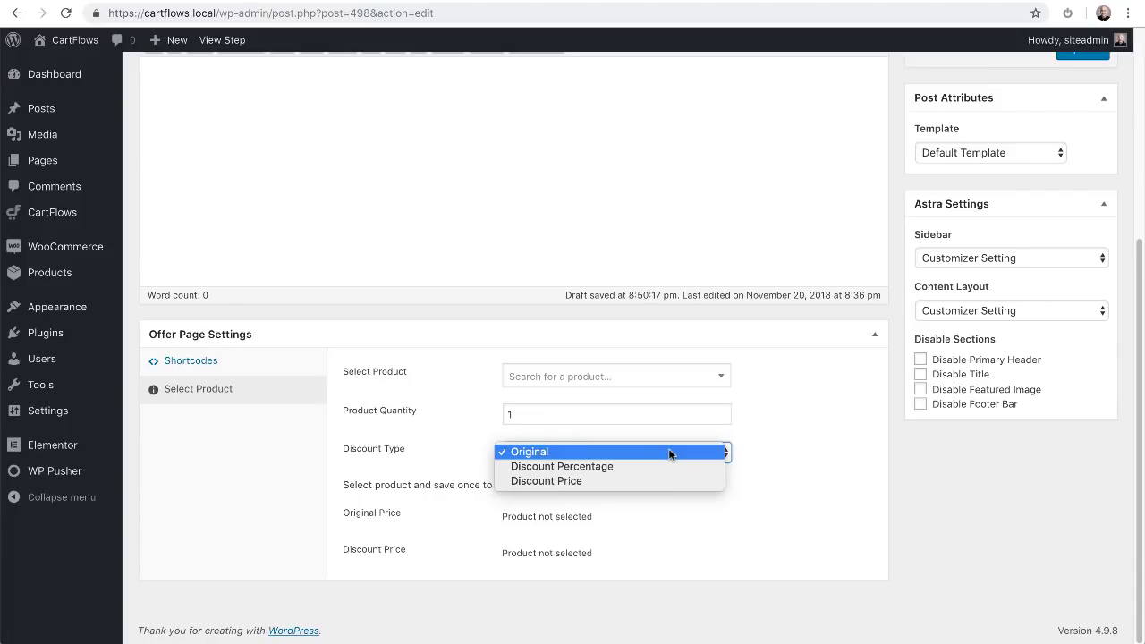
click(802, 429)
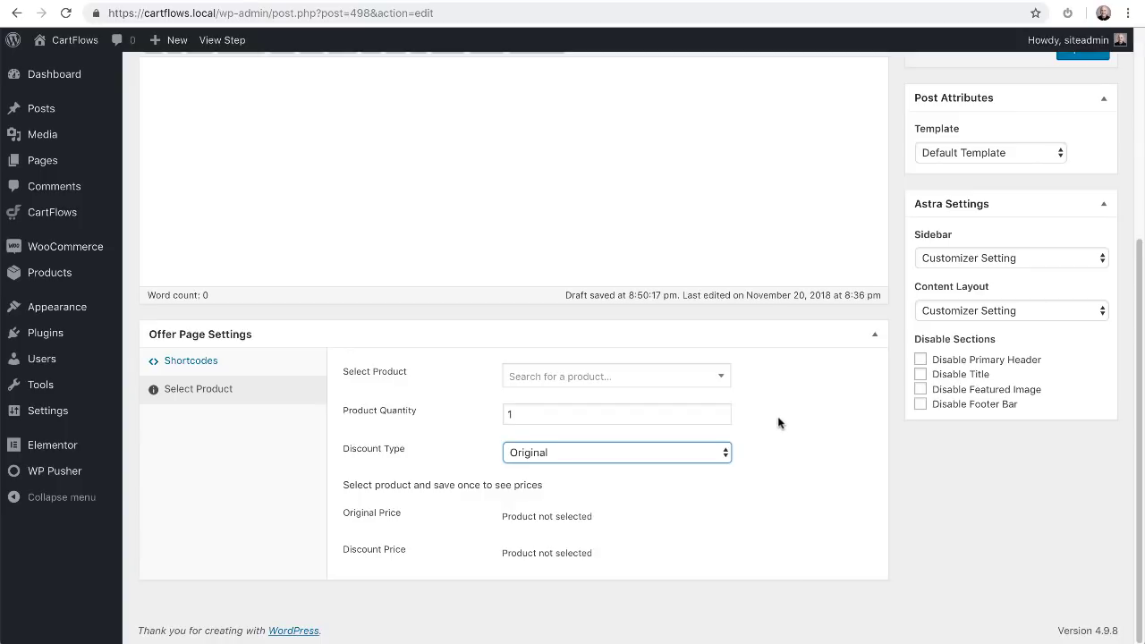
- Assign the Sales Funnel Secrets product to the upsell, save the step and return to the flow
click(716, 380)
text(sales)
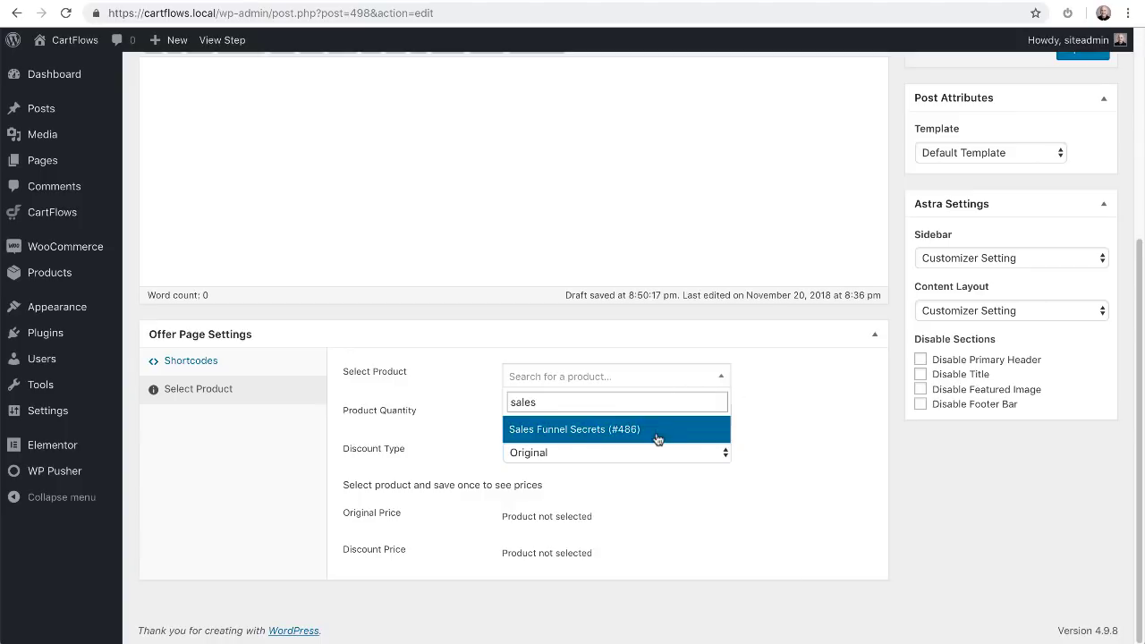
click(659, 432)
scroll(780, 404, up, 4)
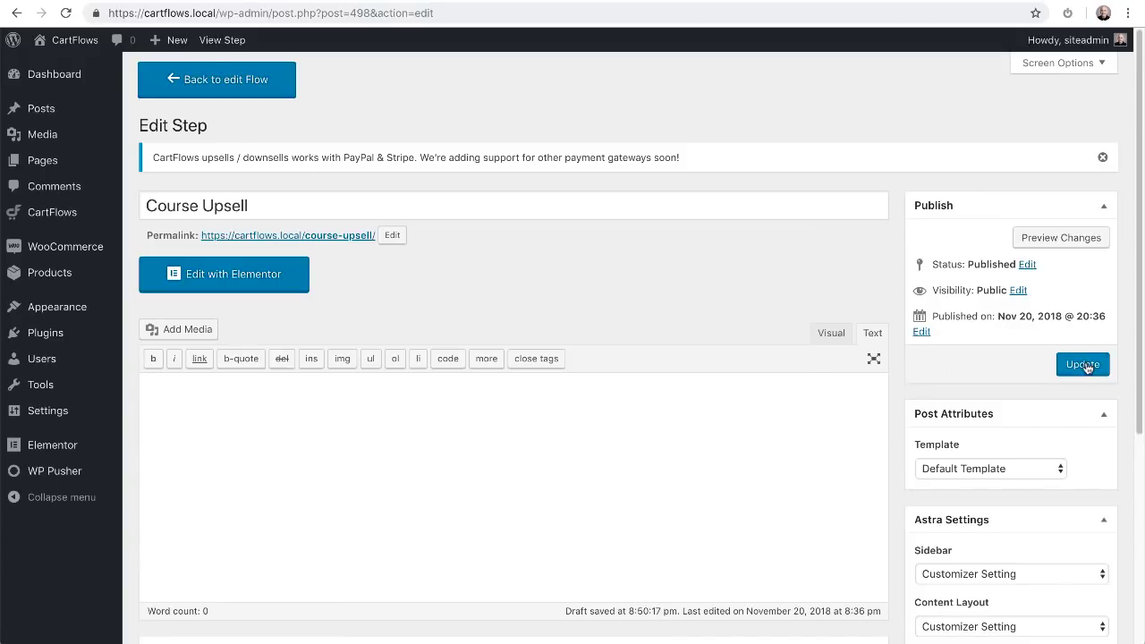
click(1083, 364)
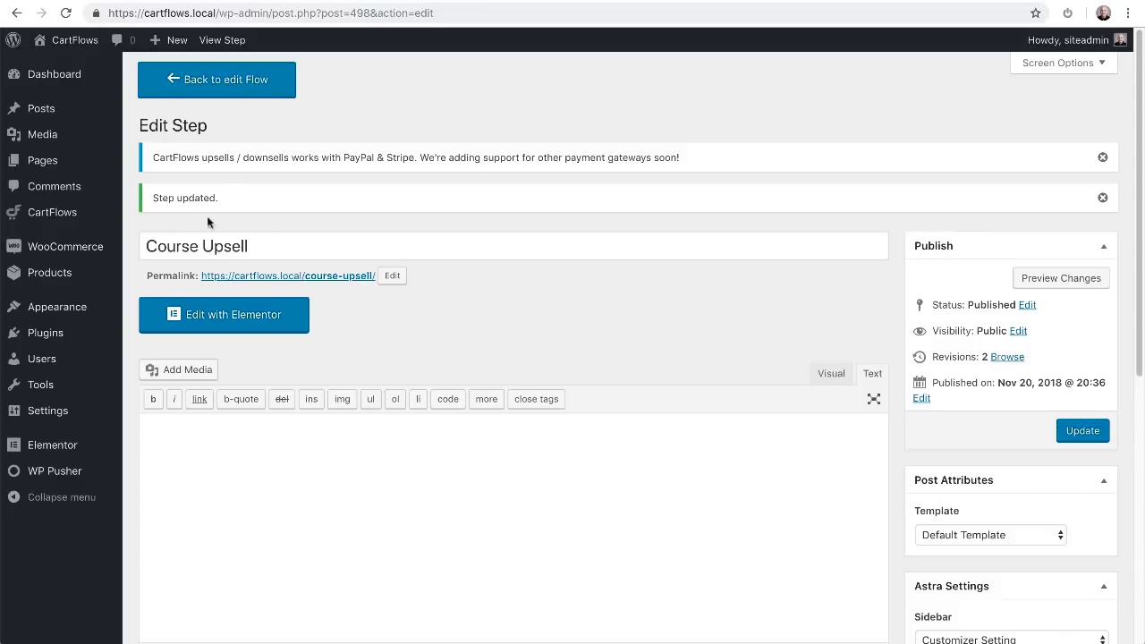
click(223, 94)
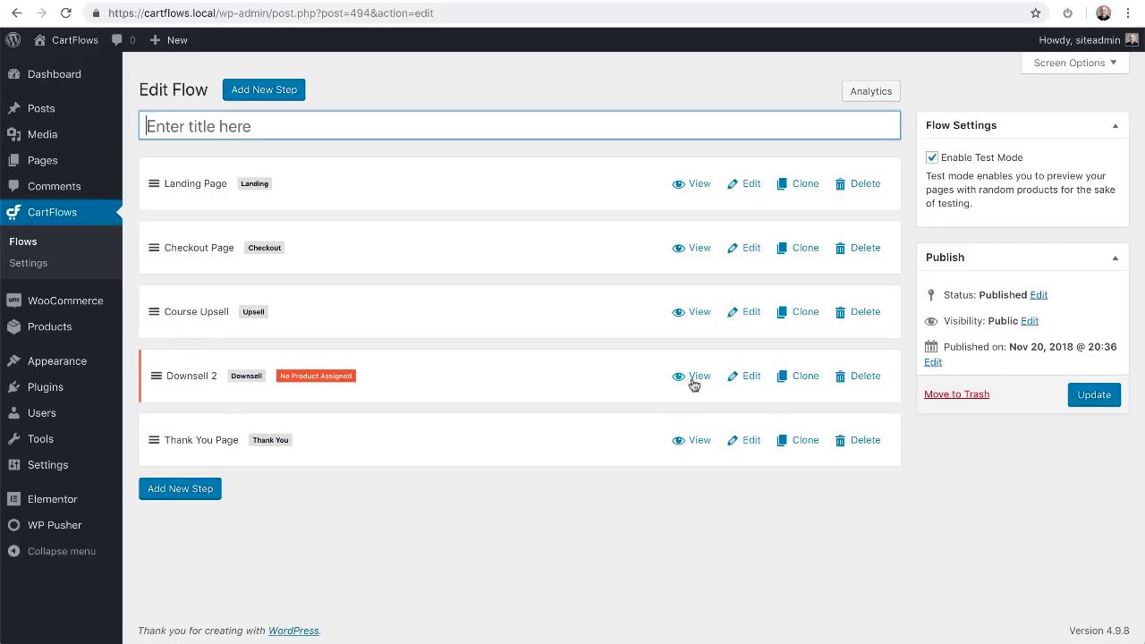
- Open the Downsell 2 step, review its product settings and Offer Yes and No links, and return to the flow
click(743, 379)
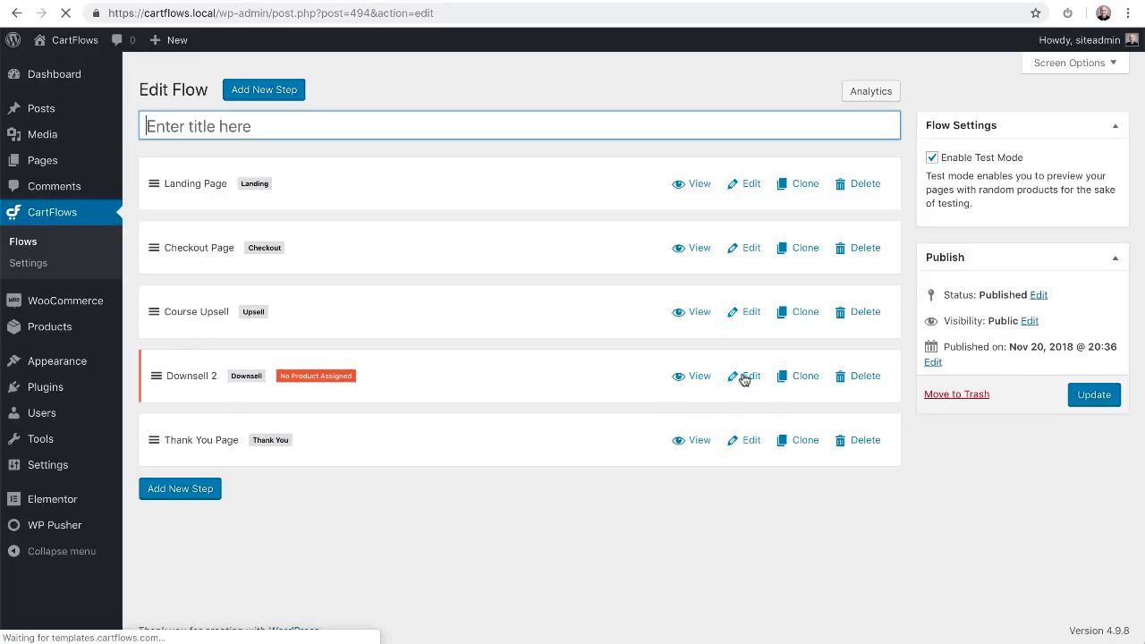
scroll(543, 333, down, 3)
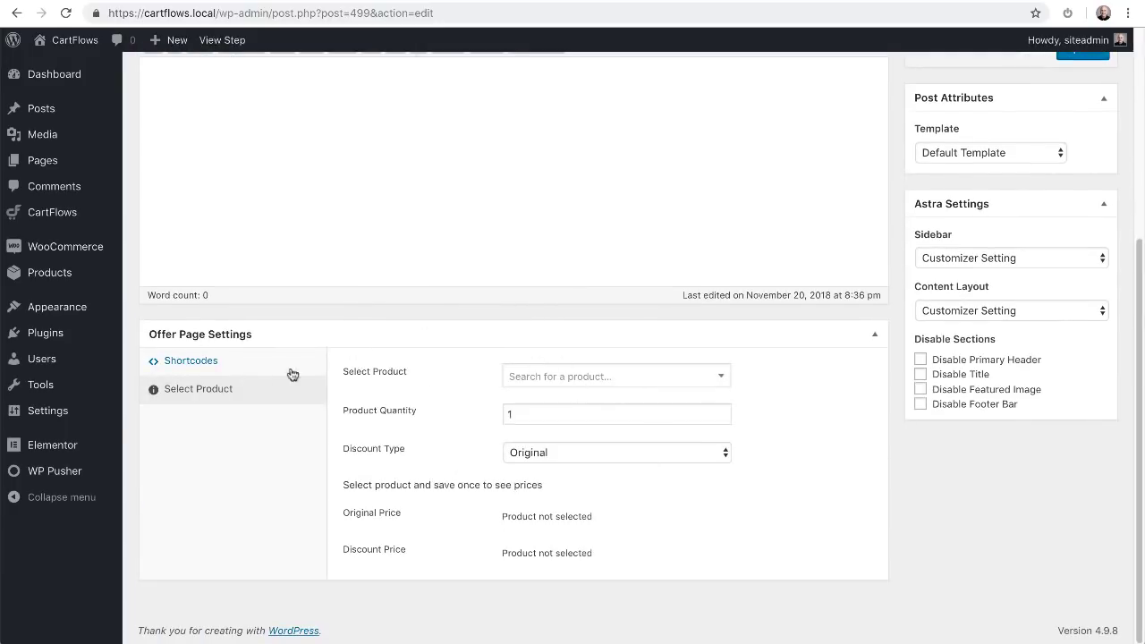
click(212, 362)
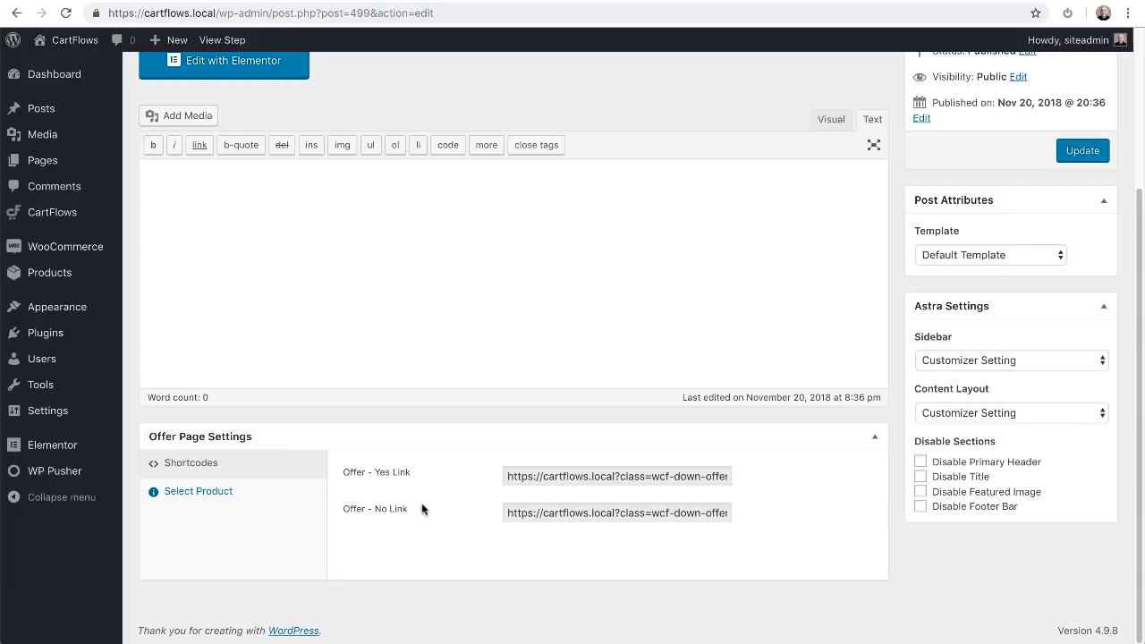
scroll(421, 503, up, 3)
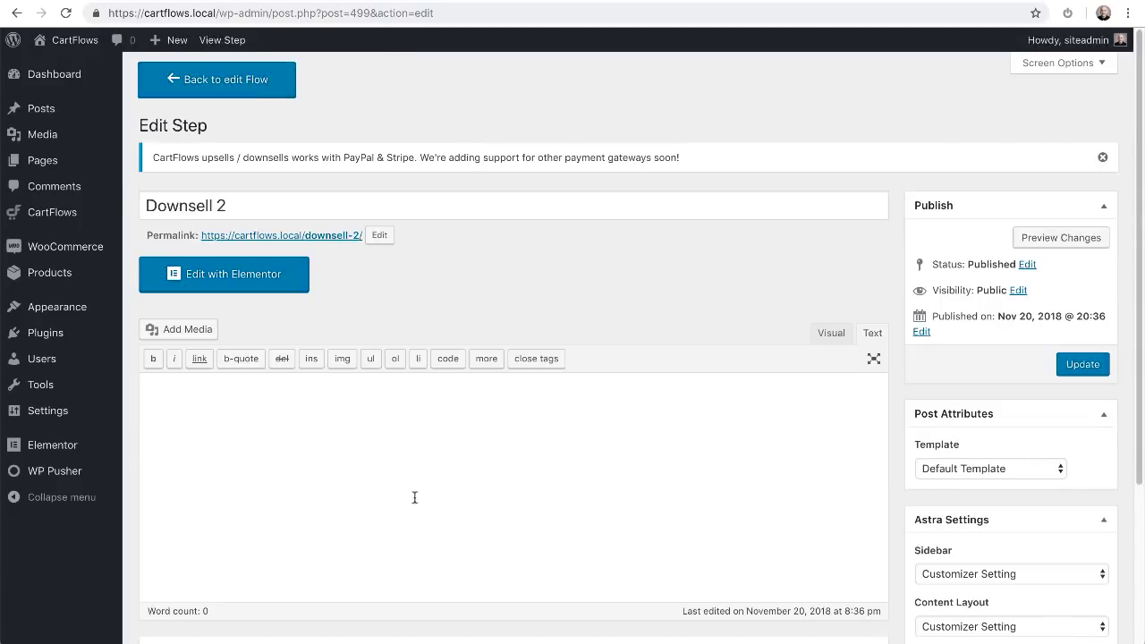
click(216, 86)
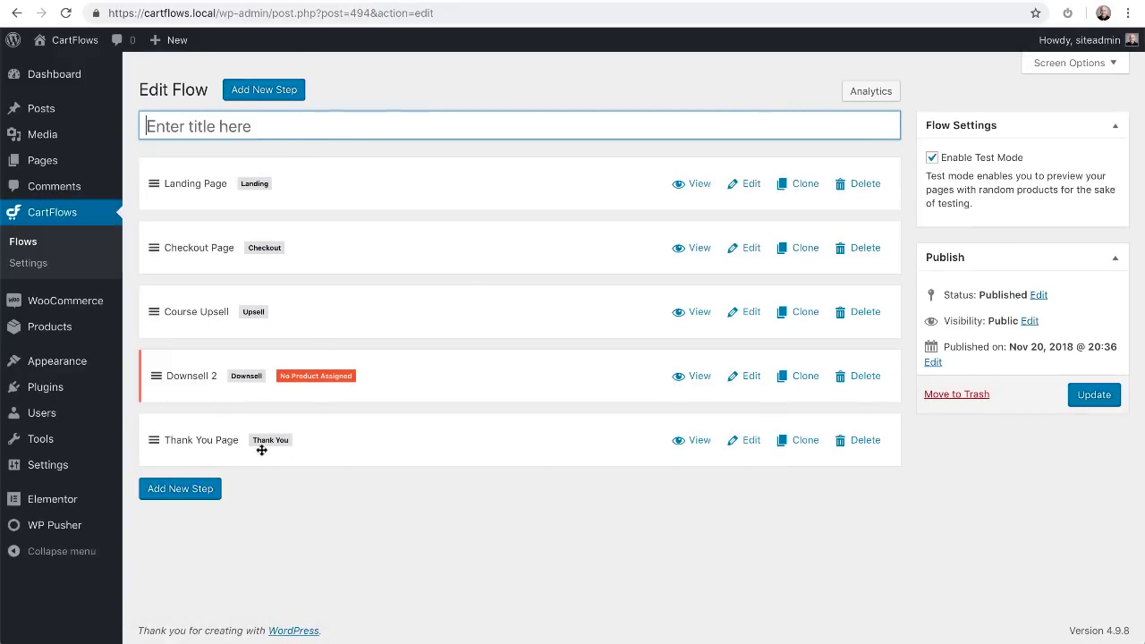
- Open the Thank You Page step, review its shortcode, design and field settings, and return to the flow
click(747, 442)
scroll(498, 334, down, 3)
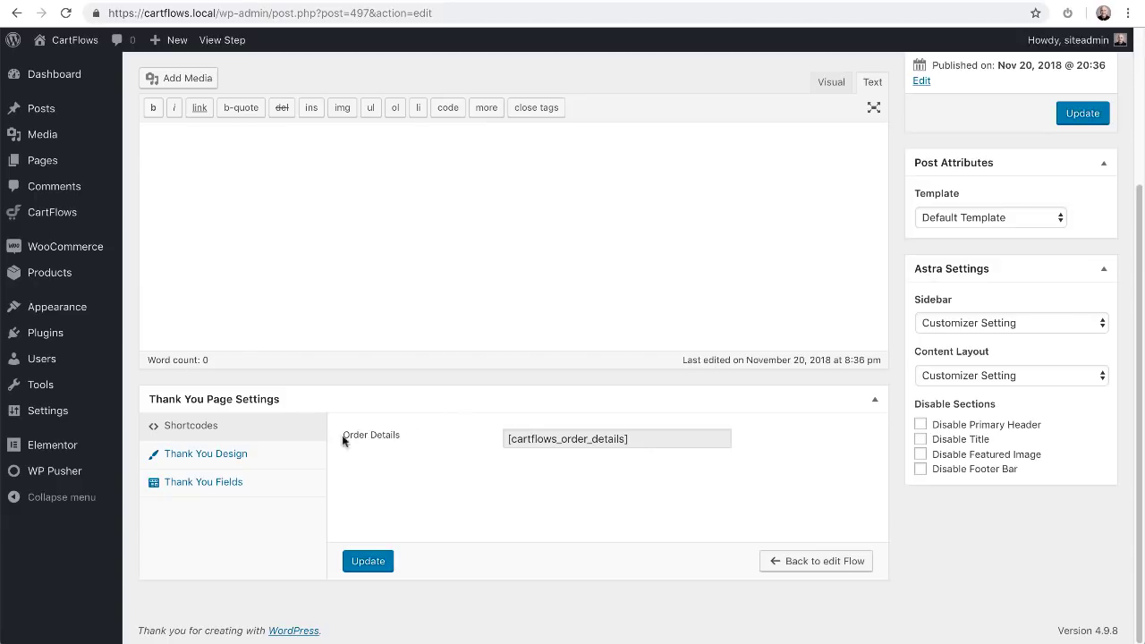
click(239, 460)
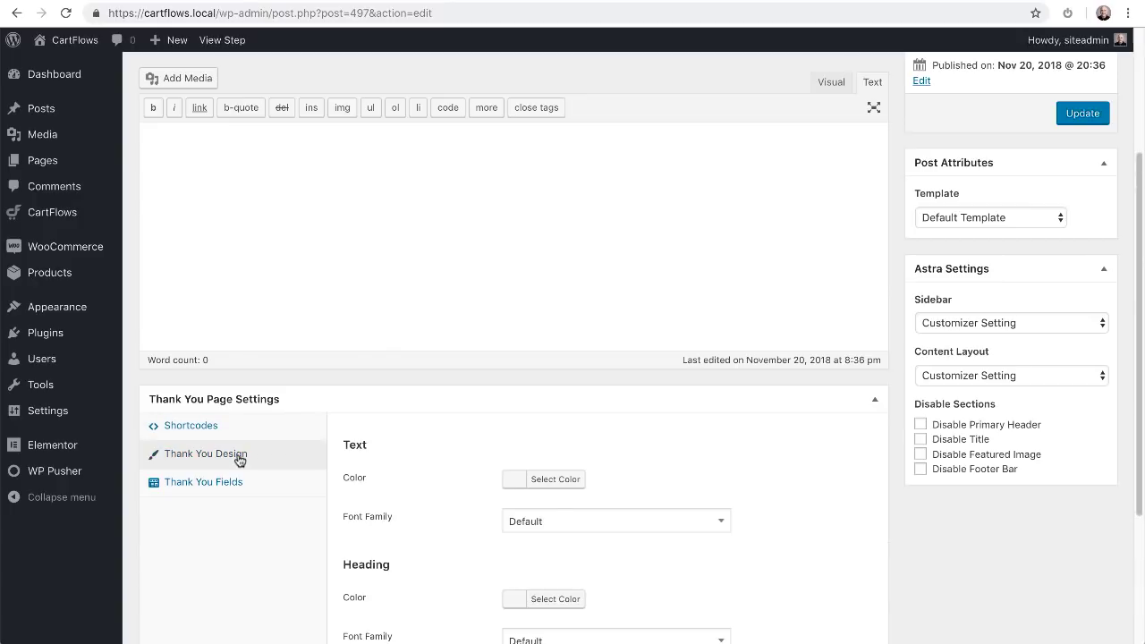
scroll(328, 439, down, 2)
scroll(330, 441, down, 1)
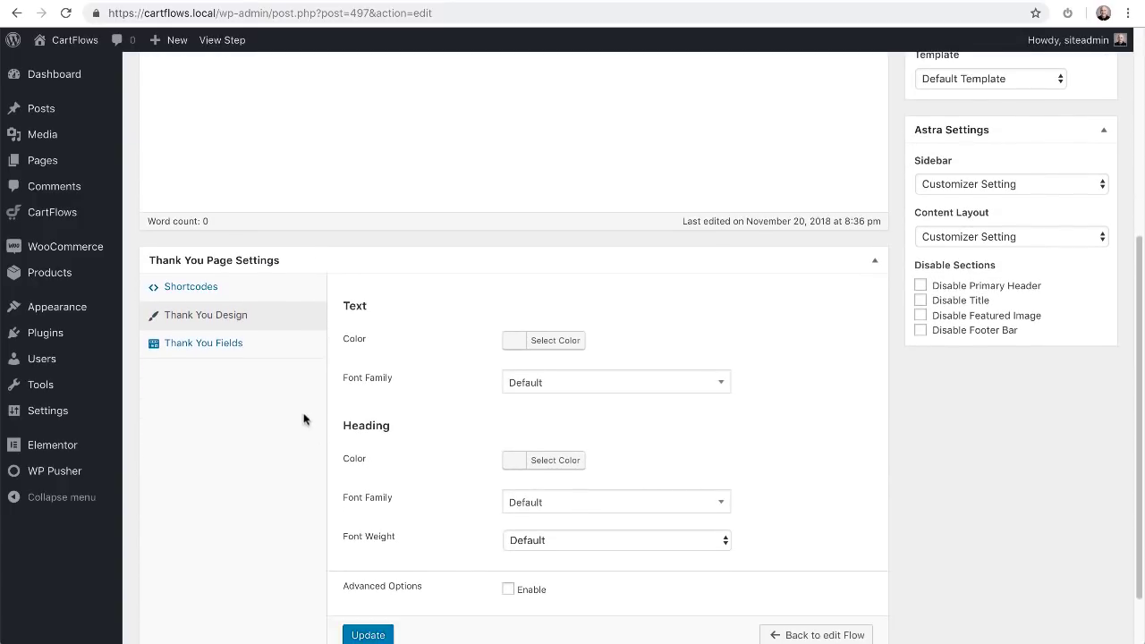
click(227, 347)
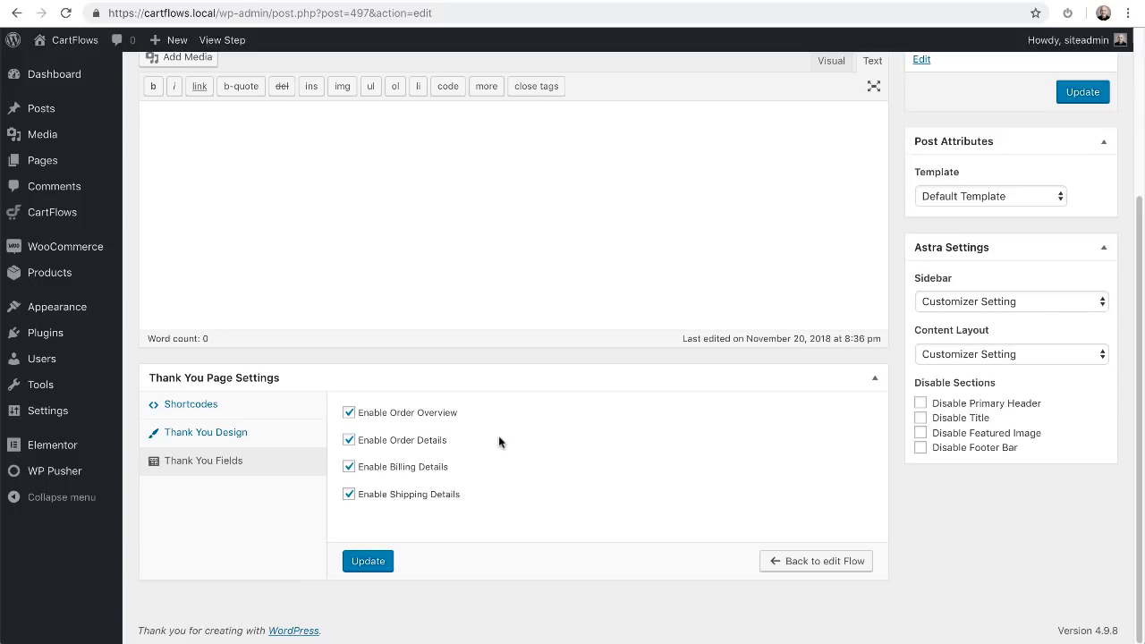
click(263, 404)
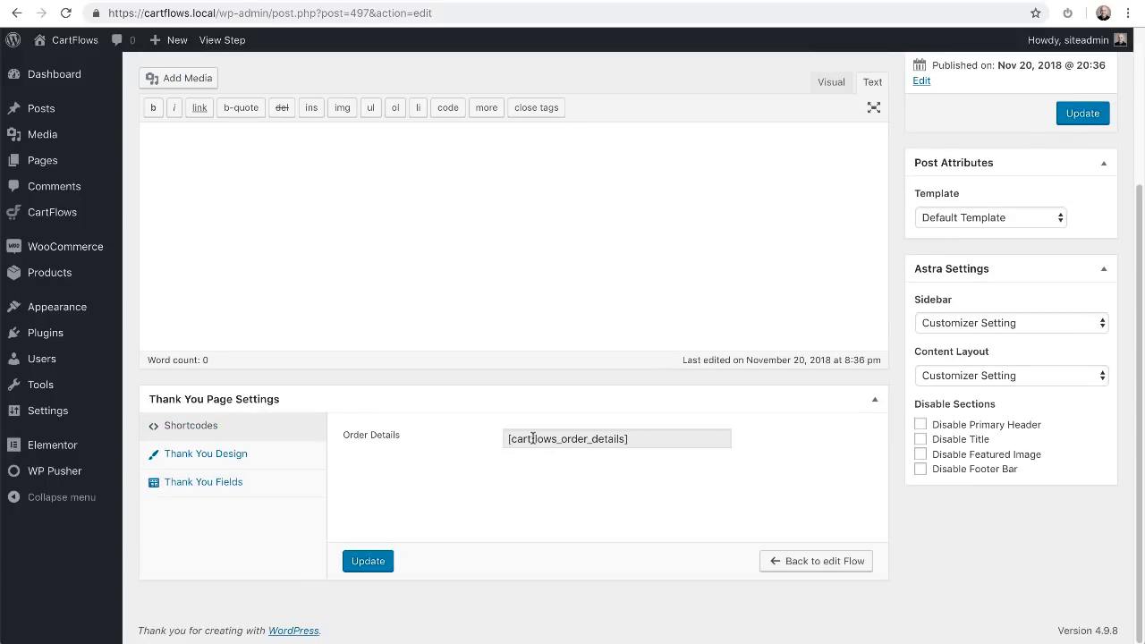
scroll(431, 438, up, 3)
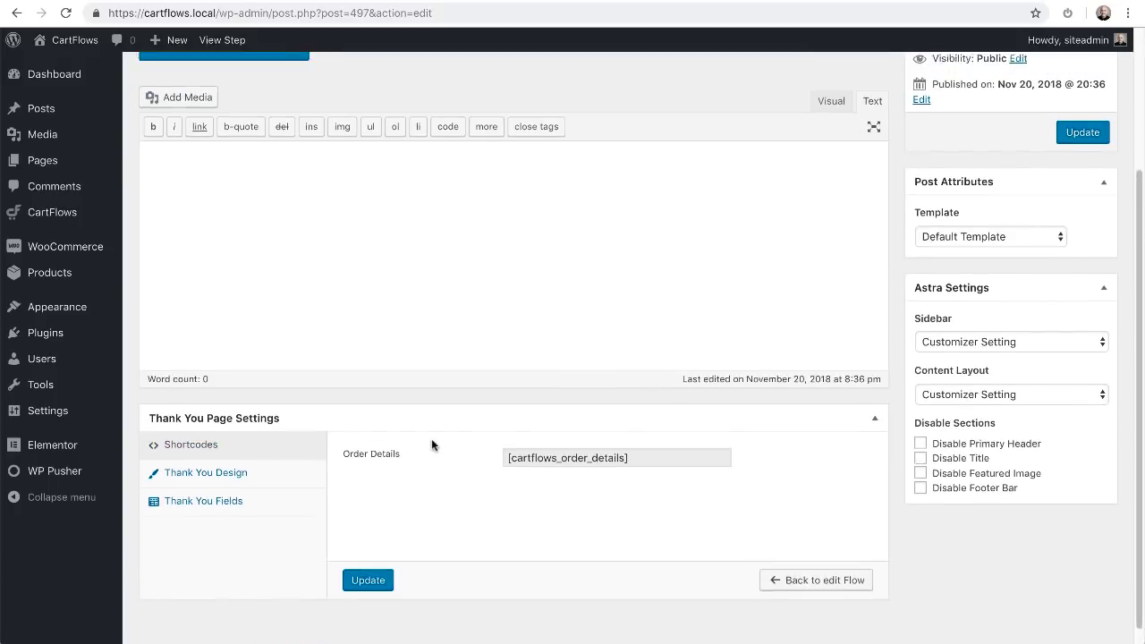
click(237, 87)
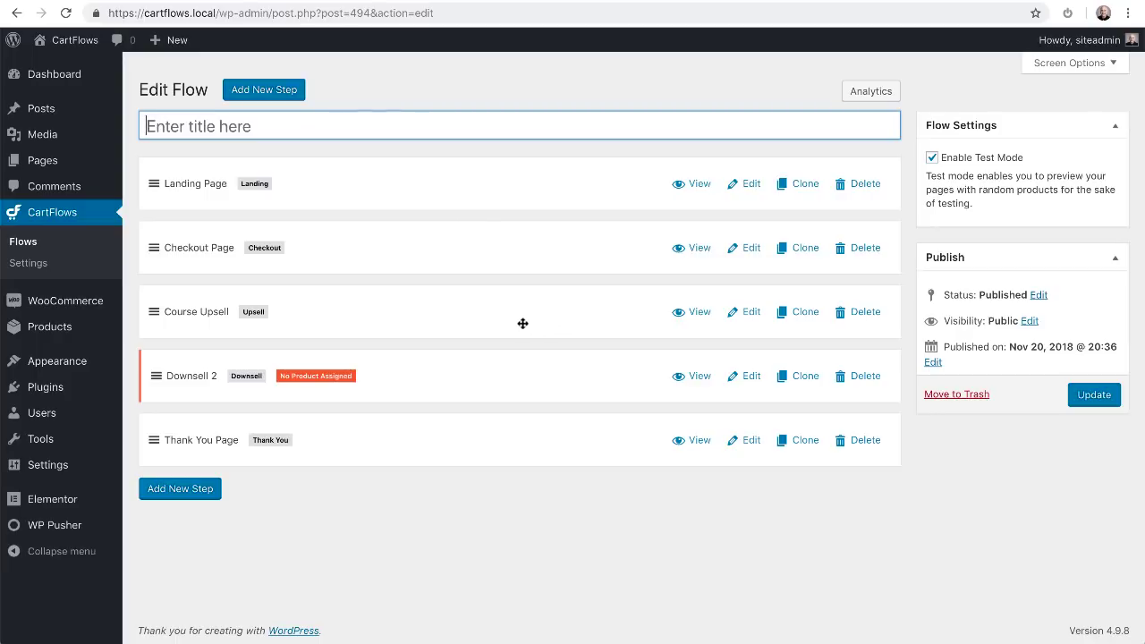
- View the flow's analytics report and close it
click(875, 91)
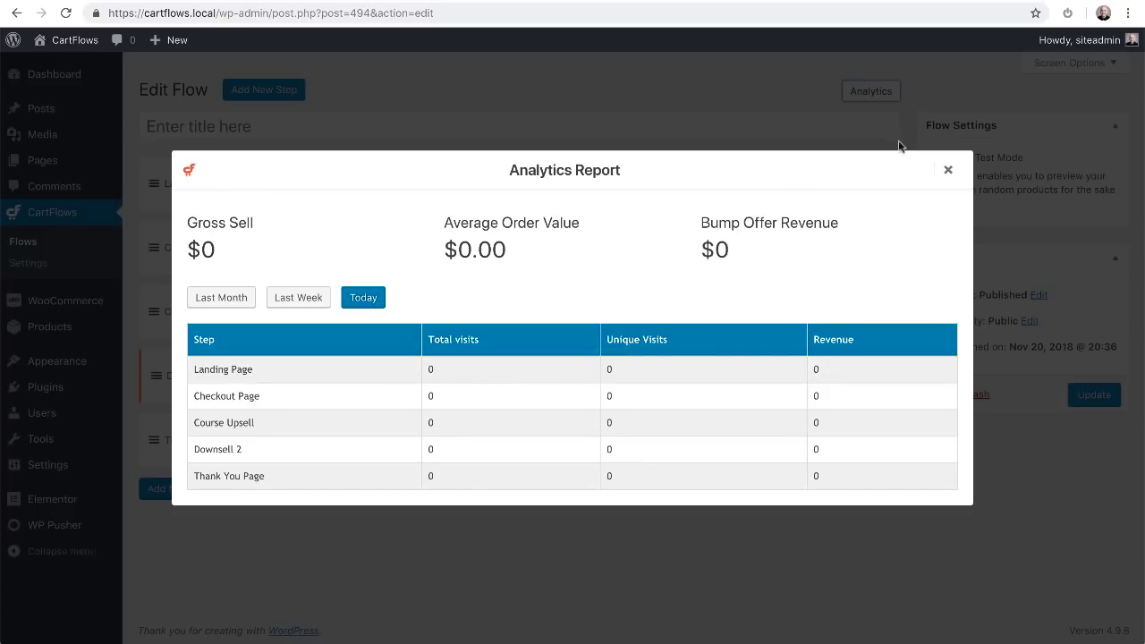
click(949, 170)
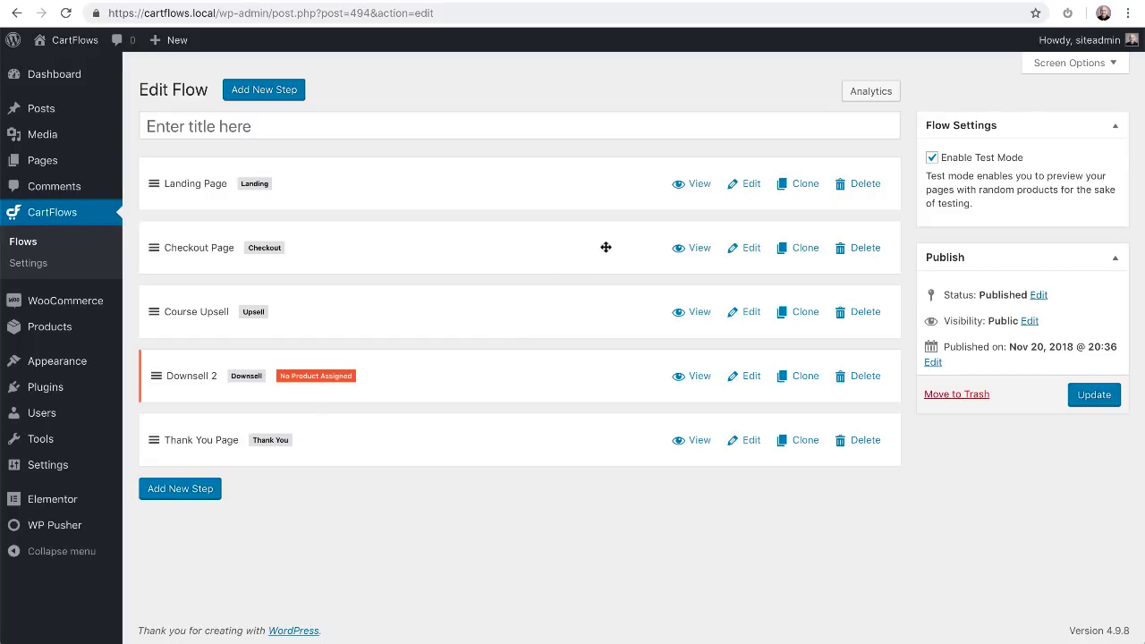
- Disable test mode for the flow, title it My First Flow and save it
click(933, 159)
click(476, 125)
text(My First Flow)
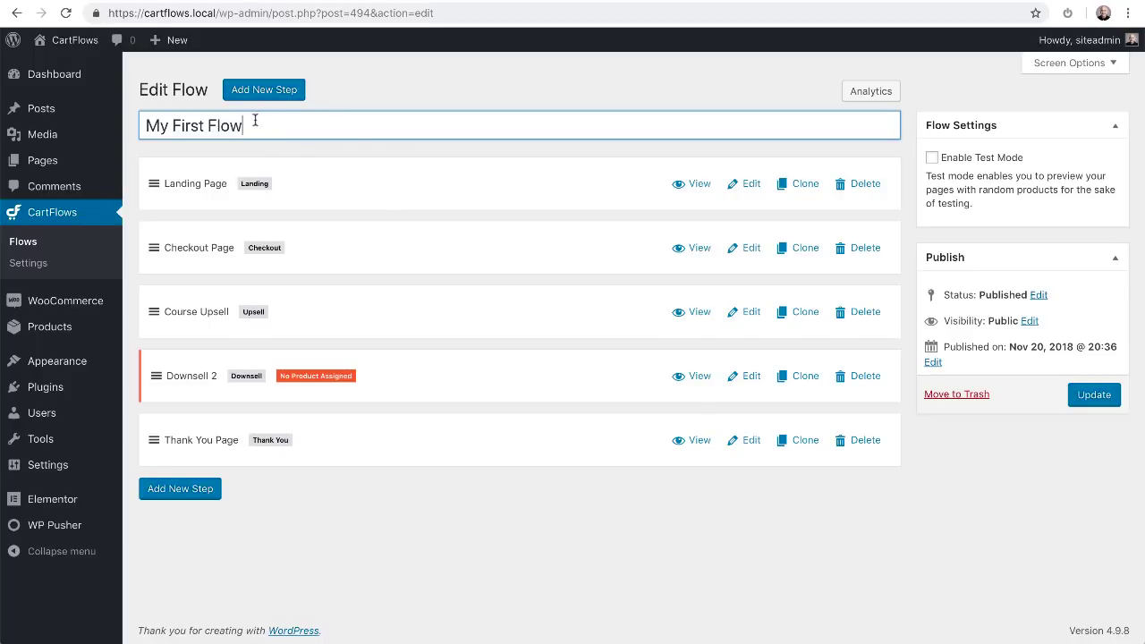
click(1072, 399)
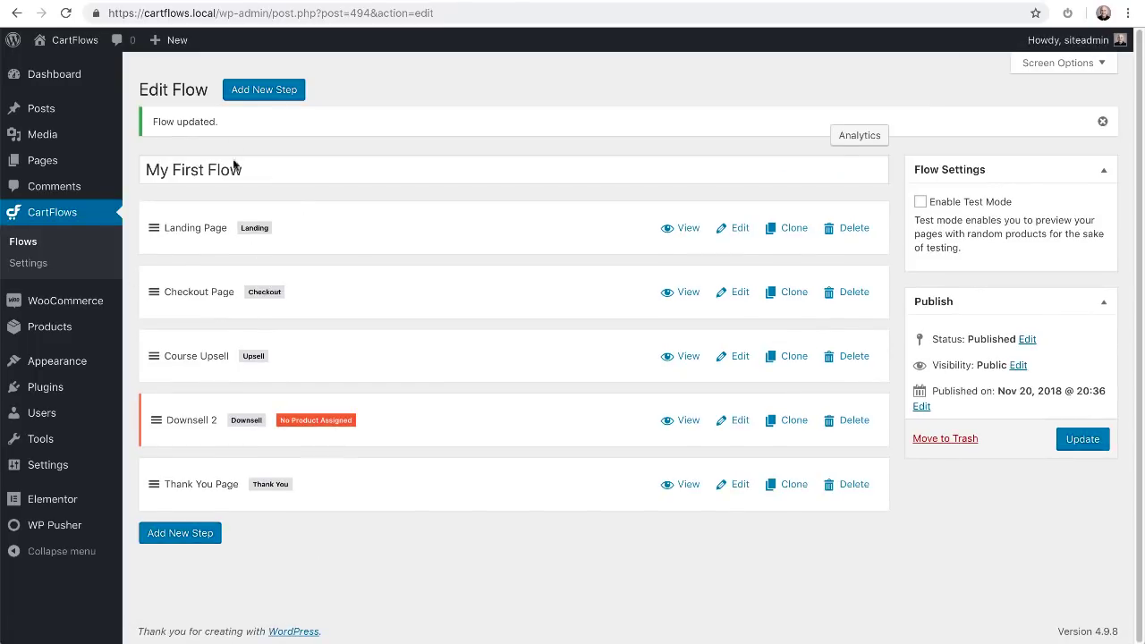
- Create a new flow by importing the Evergreen Product 02 Elementor template, then save it with the title Template Flow
click(36, 242)
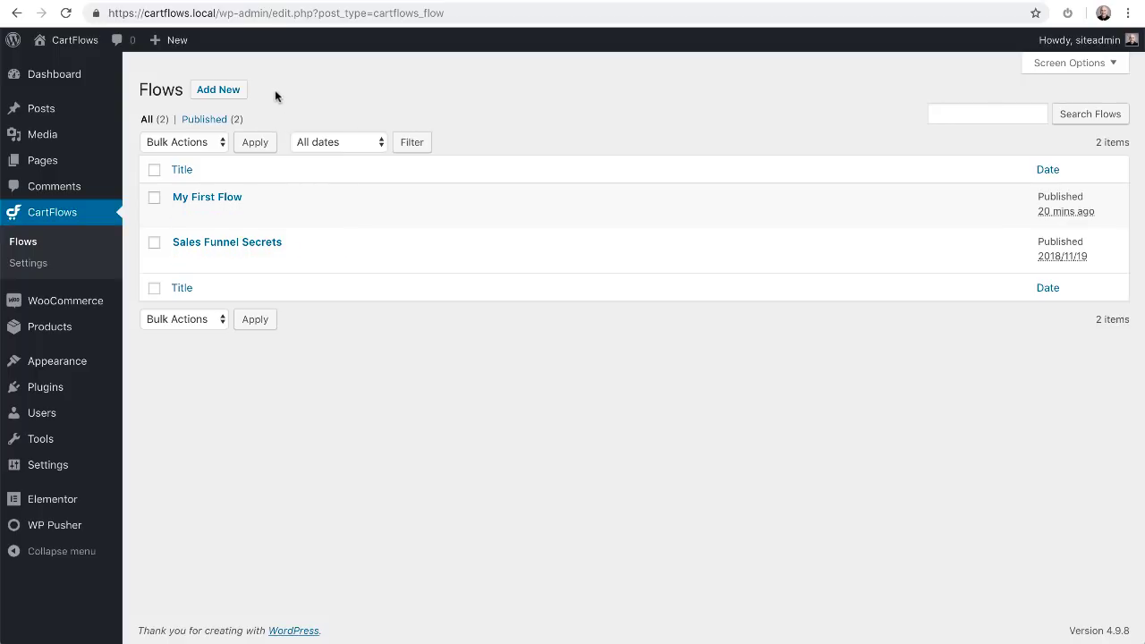
click(219, 91)
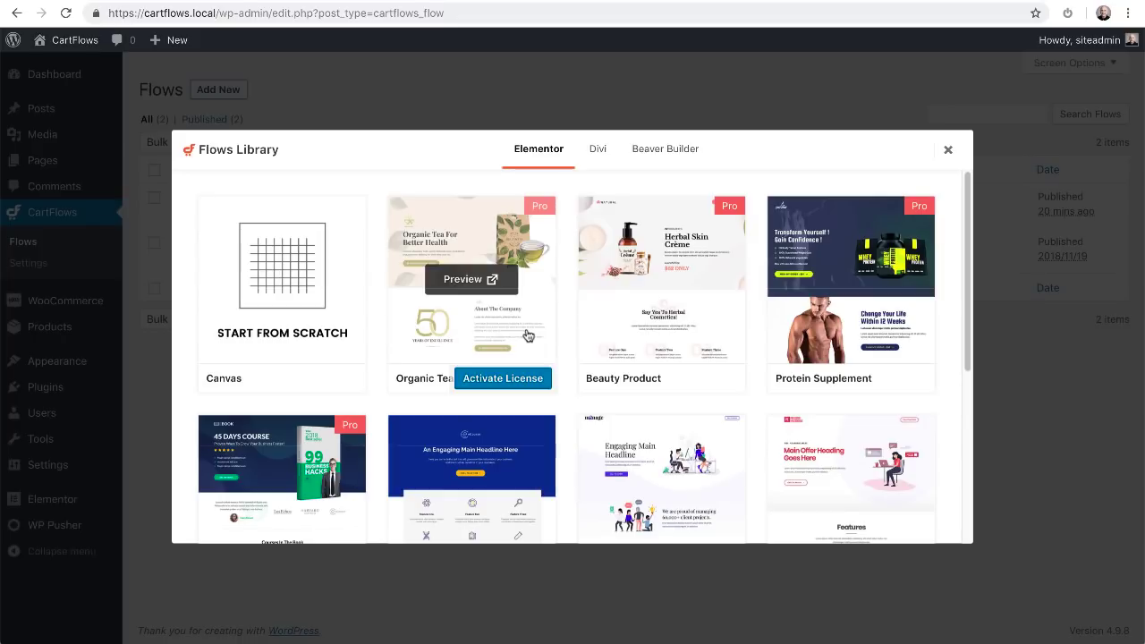
scroll(514, 376, down, 1)
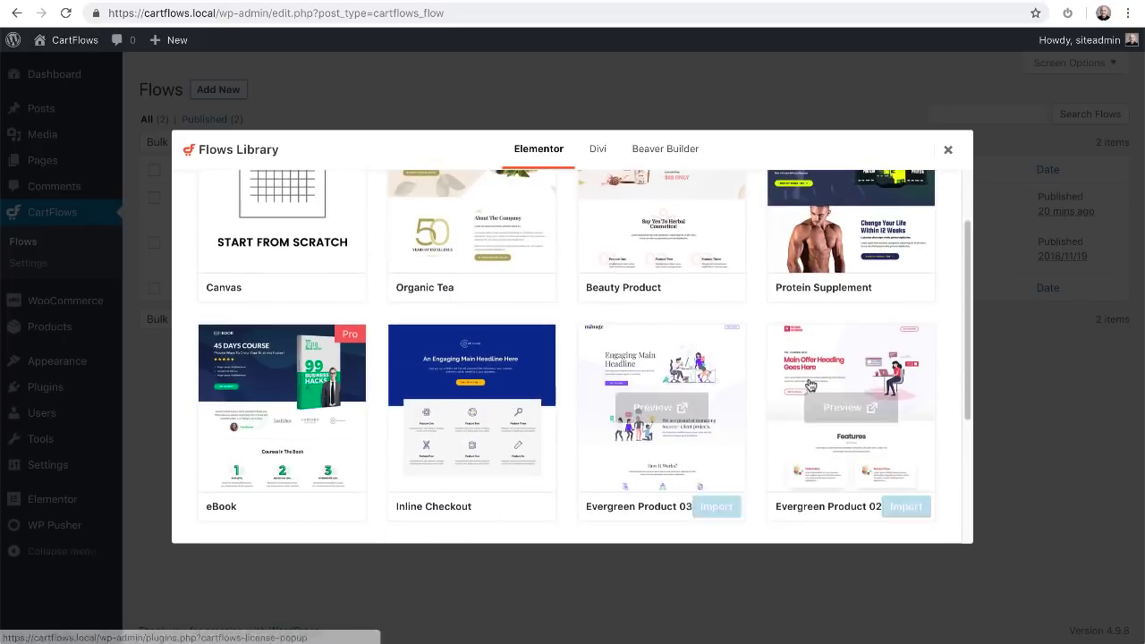
click(911, 507)
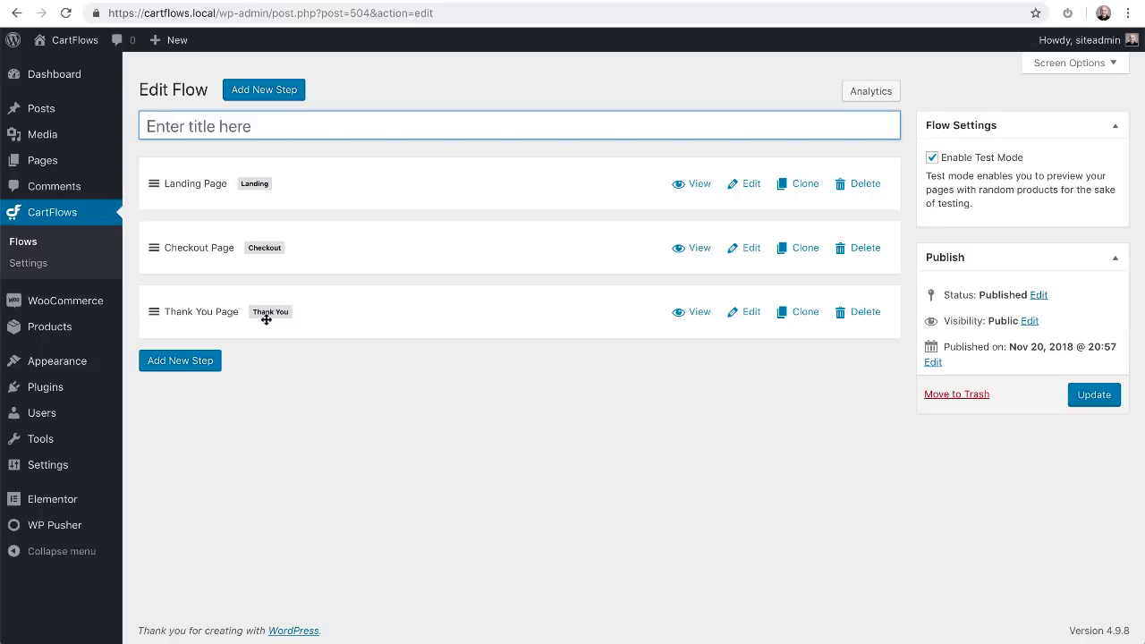
text(Template Flow)
click(1096, 396)
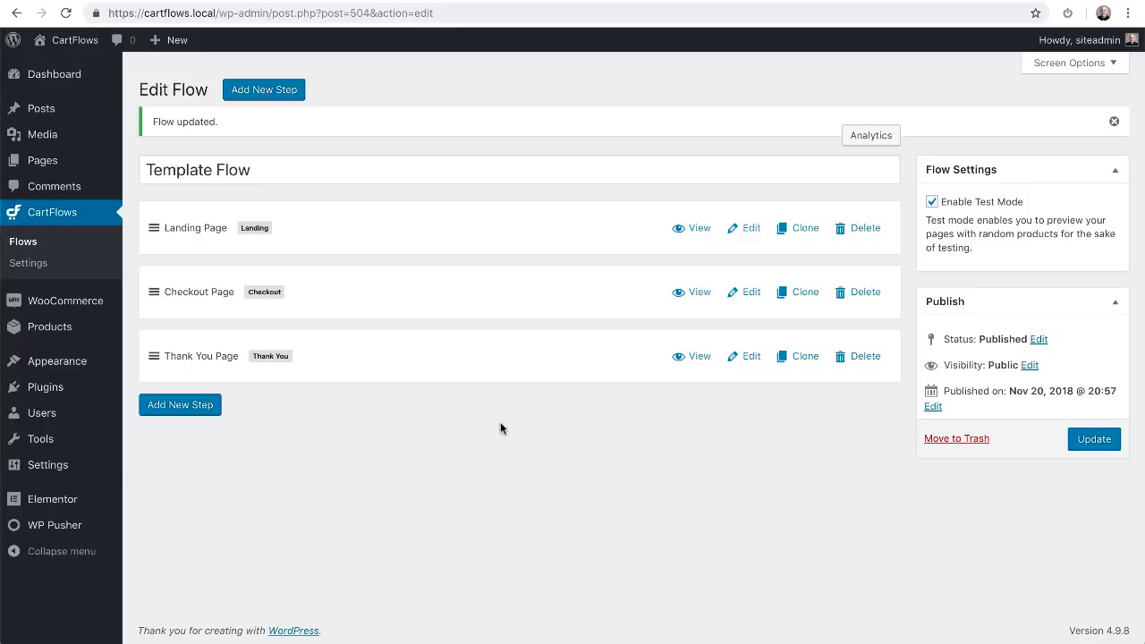
- Open the Landing Page step of Template Flow, check its Next Step Link and open the page in Elementor
click(732, 231)
scroll(507, 235, down, 2)
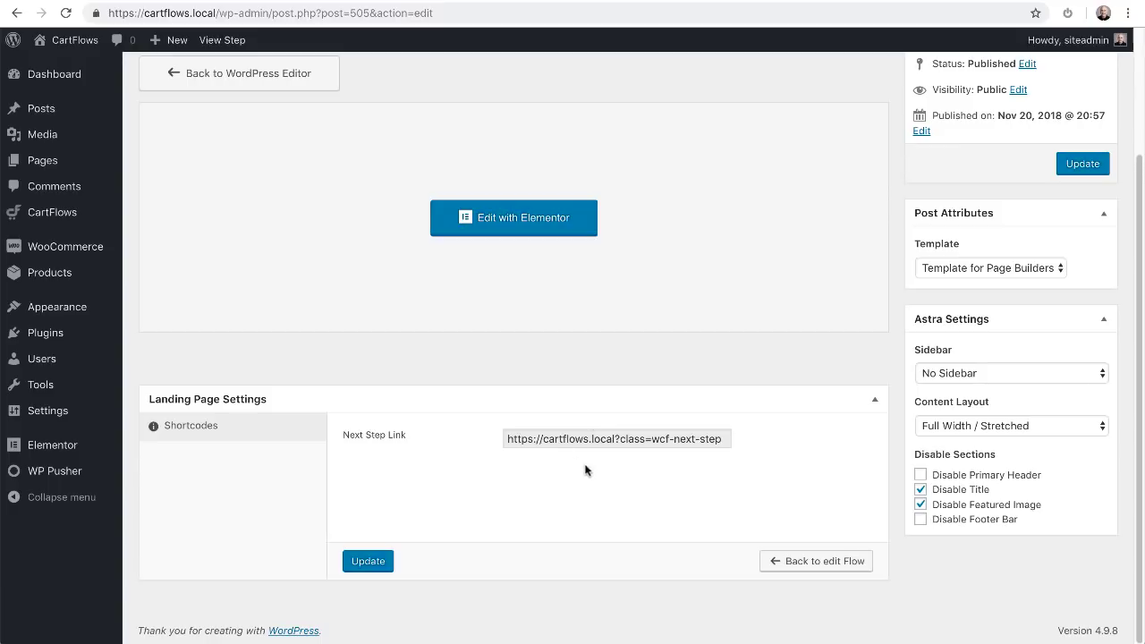
click(624, 437)
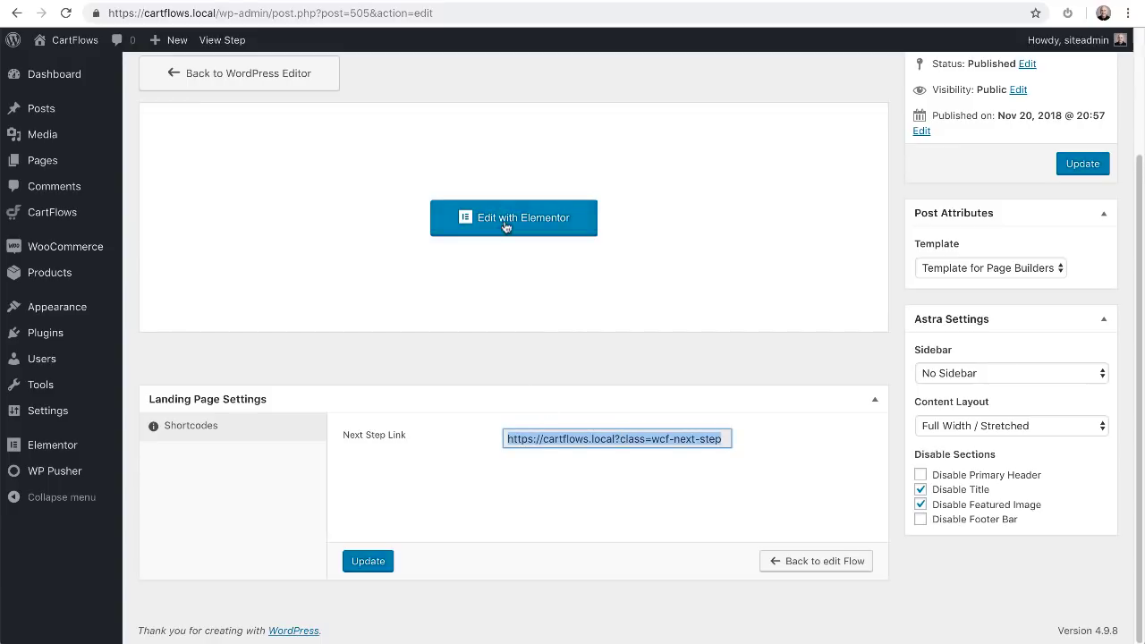
click(505, 227)
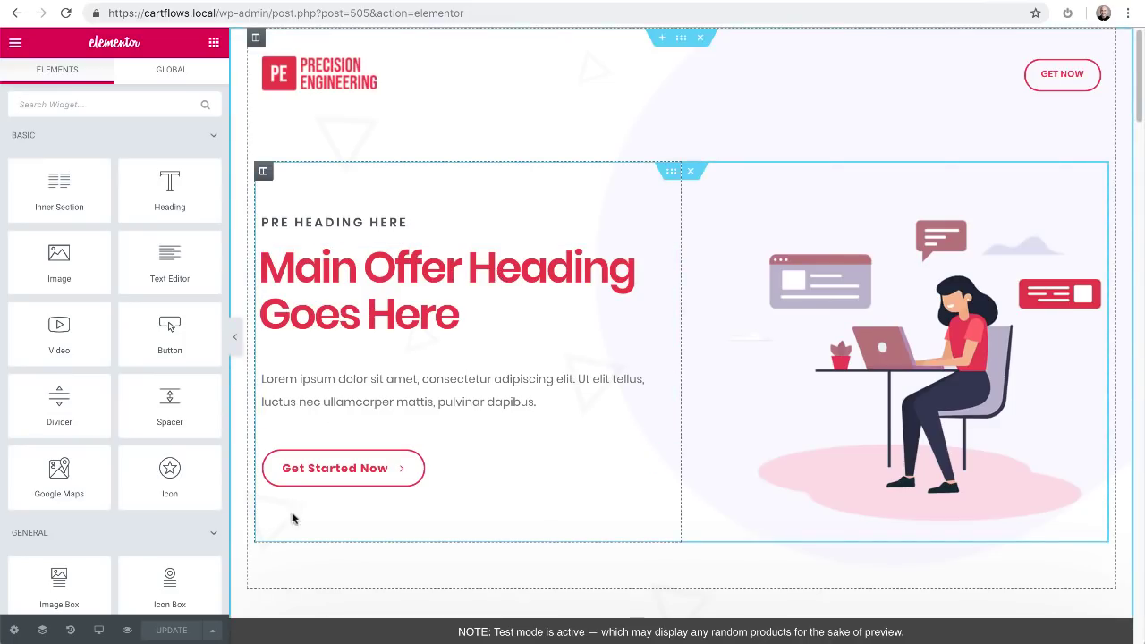
- Inspect the link of the Get Started Now button, look over the landing page and return to the flow
click(412, 481)
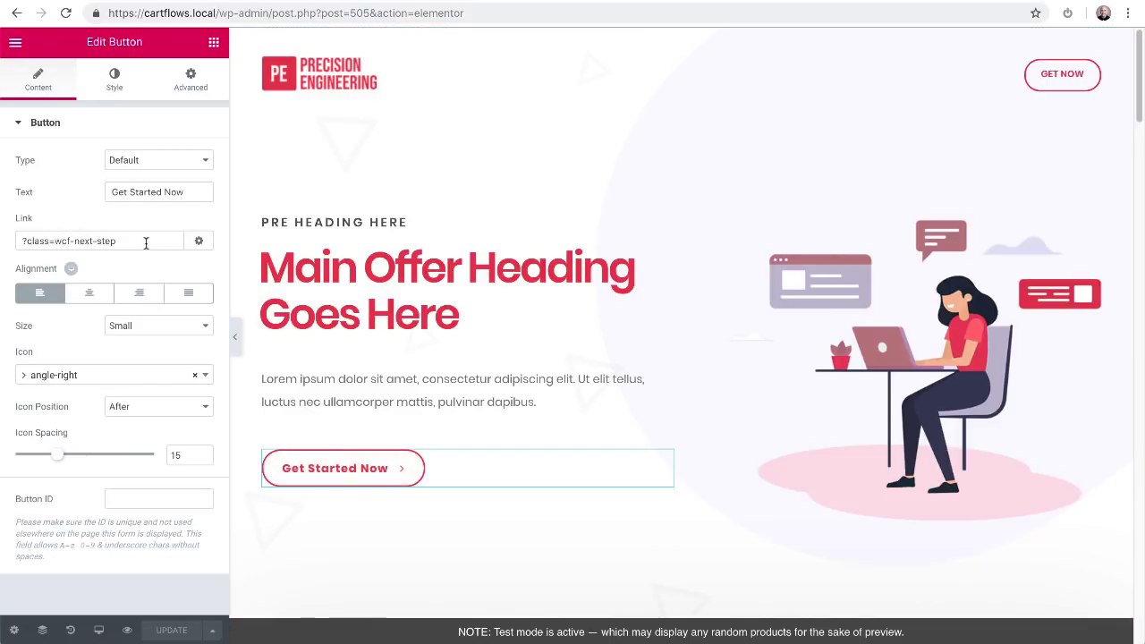
drag(149, 242, 20, 242)
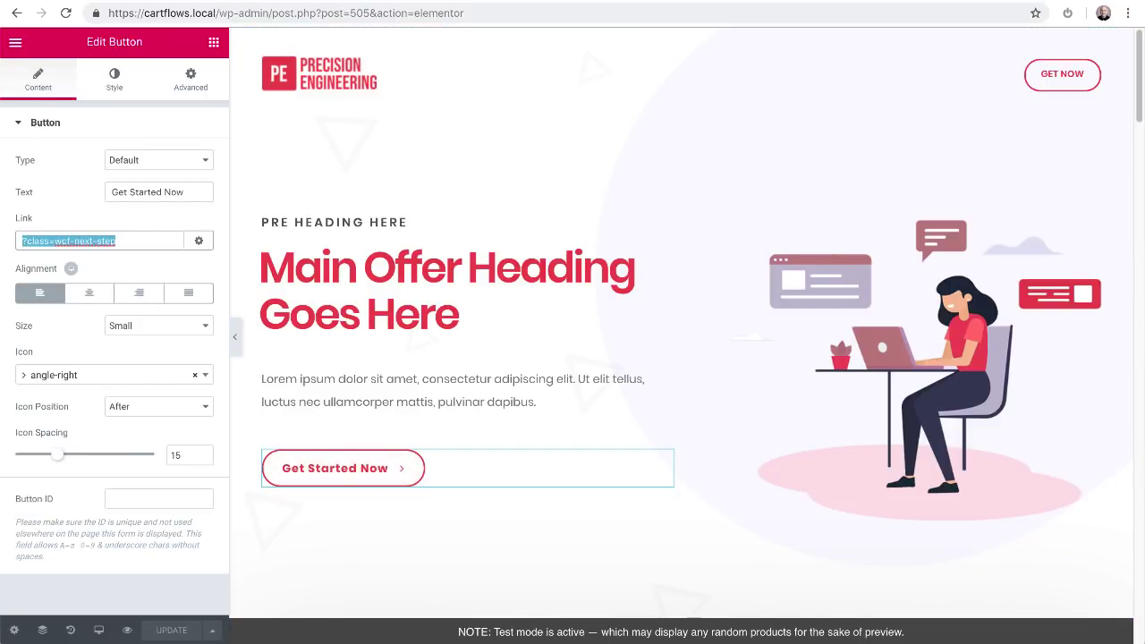
click(132, 242)
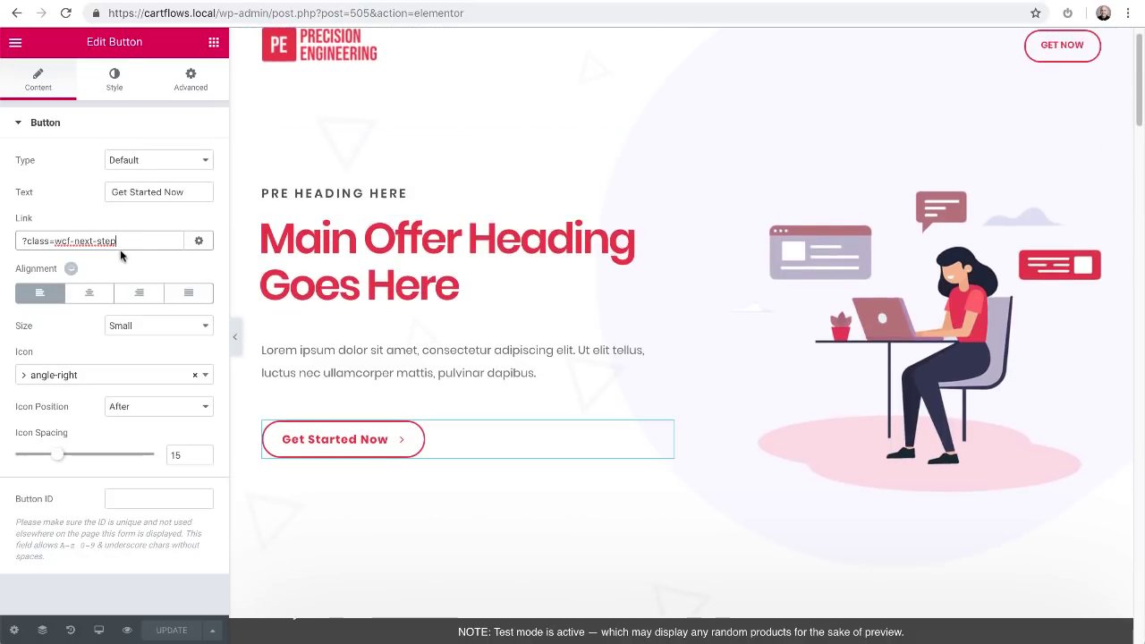
scroll(322, 243, down, 5)
scroll(324, 246, up, 5)
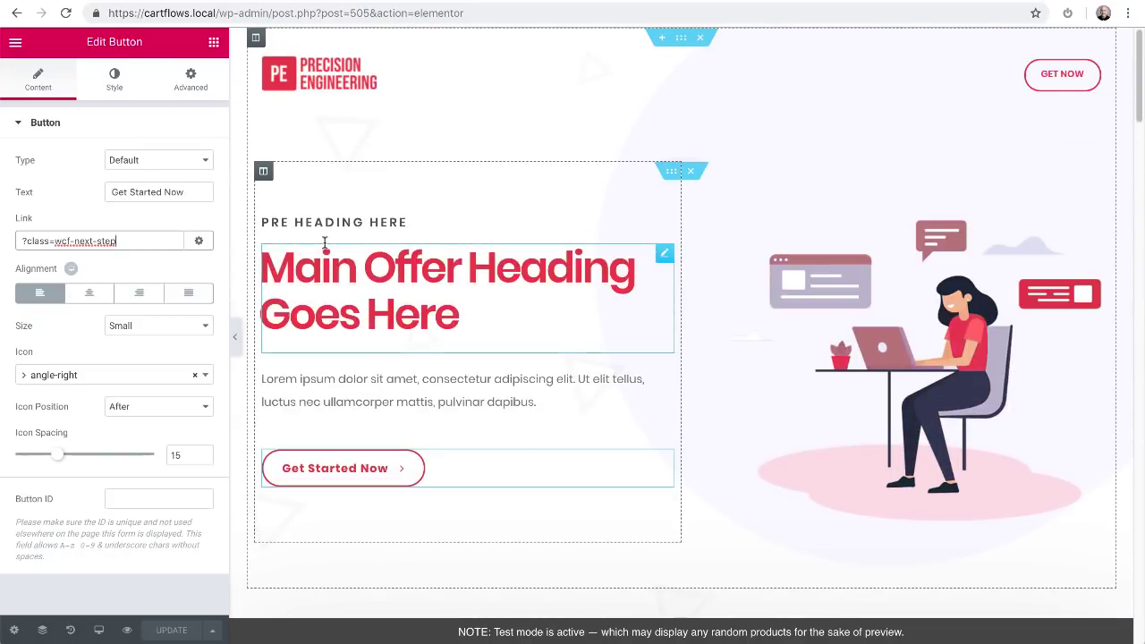
click(15, 42)
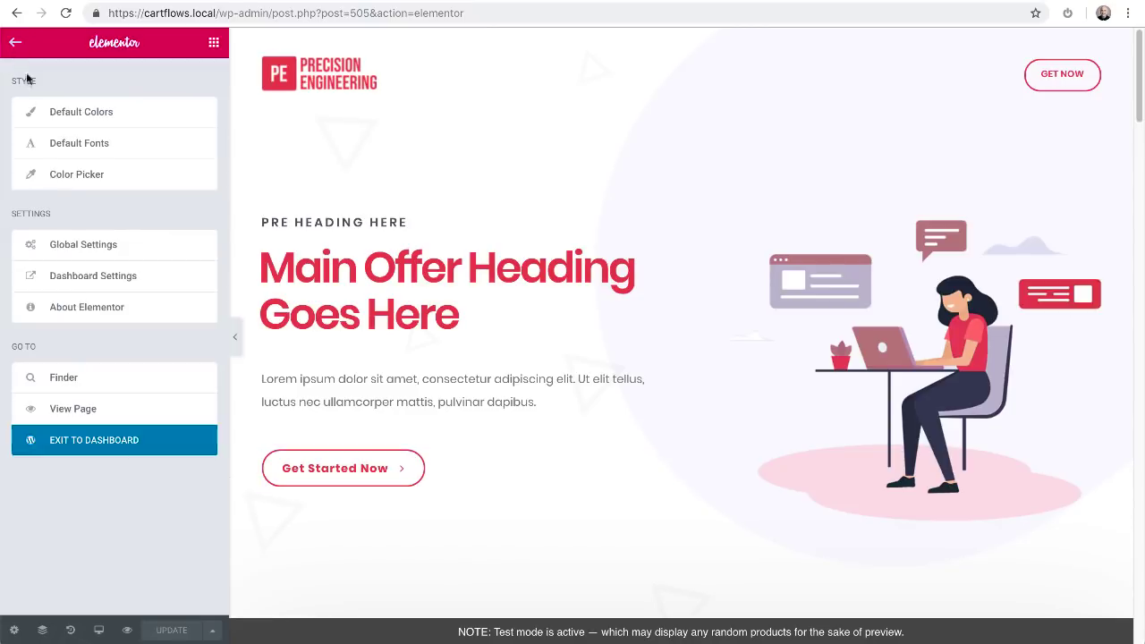
click(111, 452)
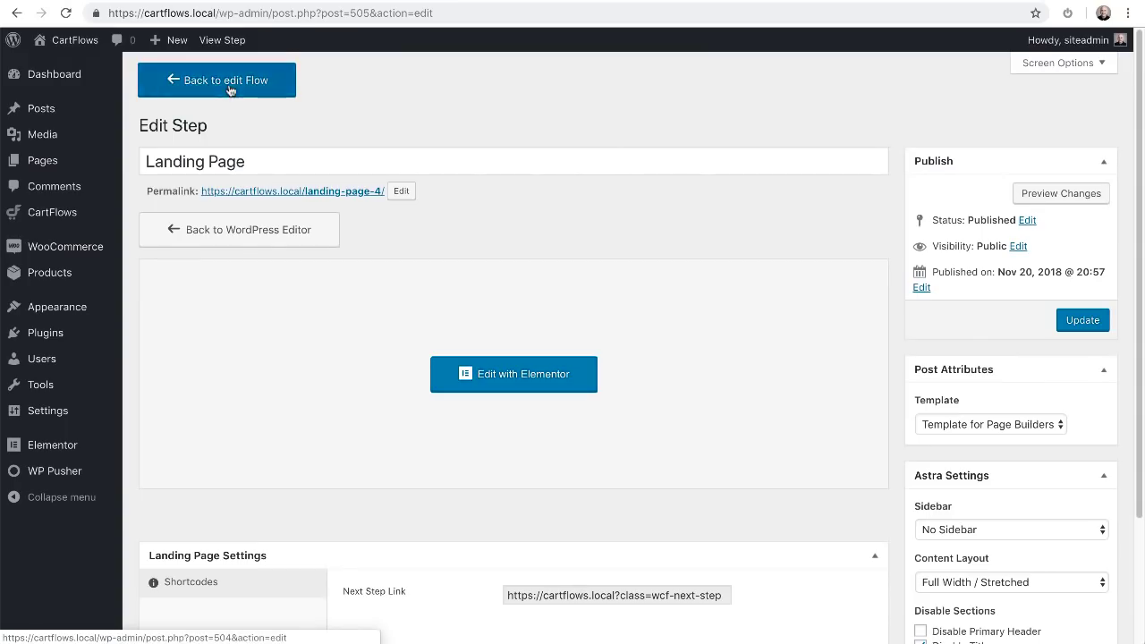
click(234, 107)
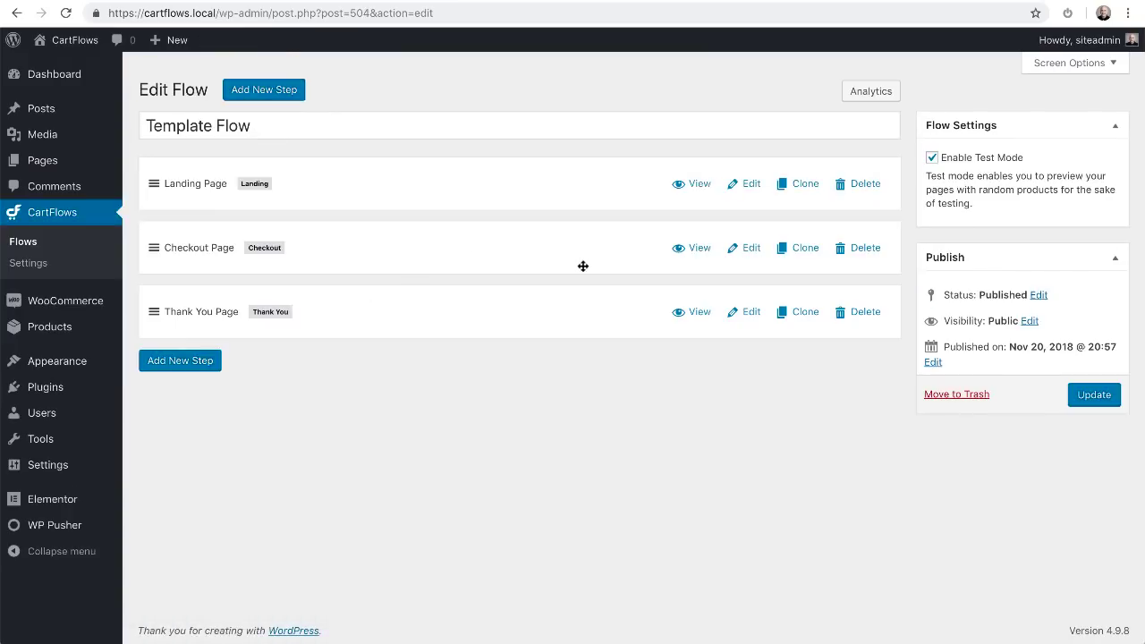
- Open the Checkout Page step in Elementor, apply its shortcode widget to the page and look over the checkout form
click(751, 247)
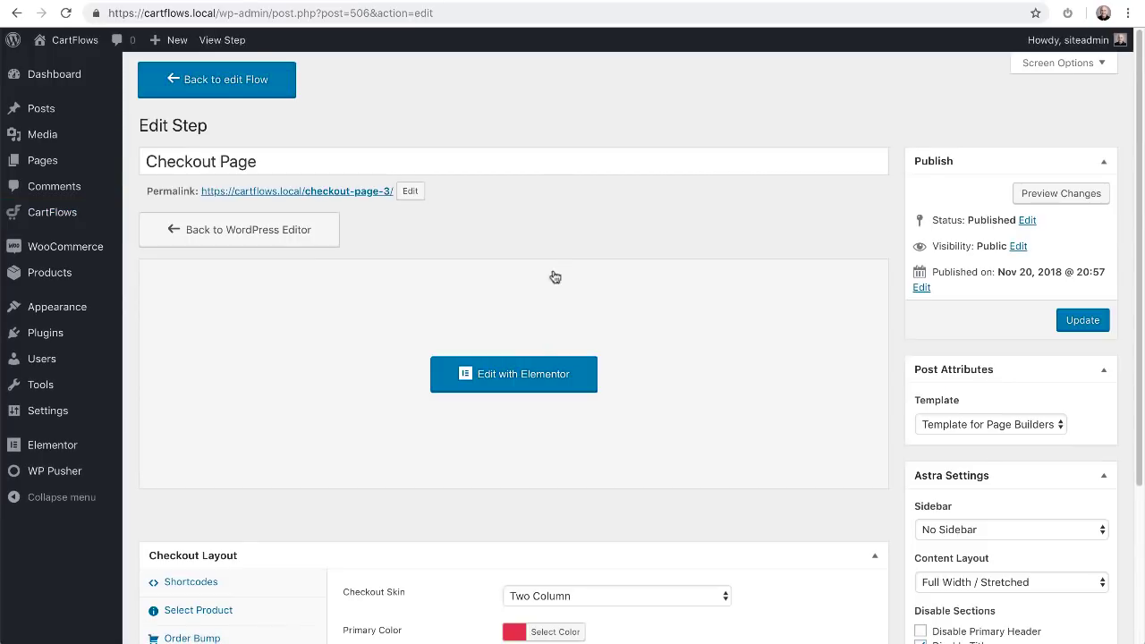
click(523, 369)
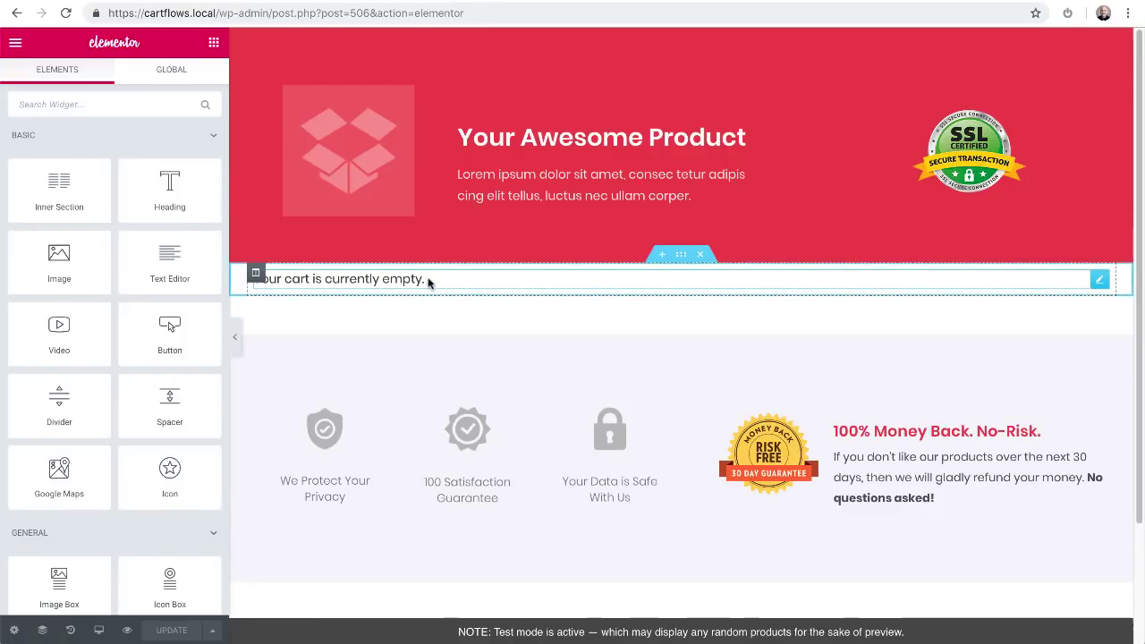
click(428, 283)
click(195, 122)
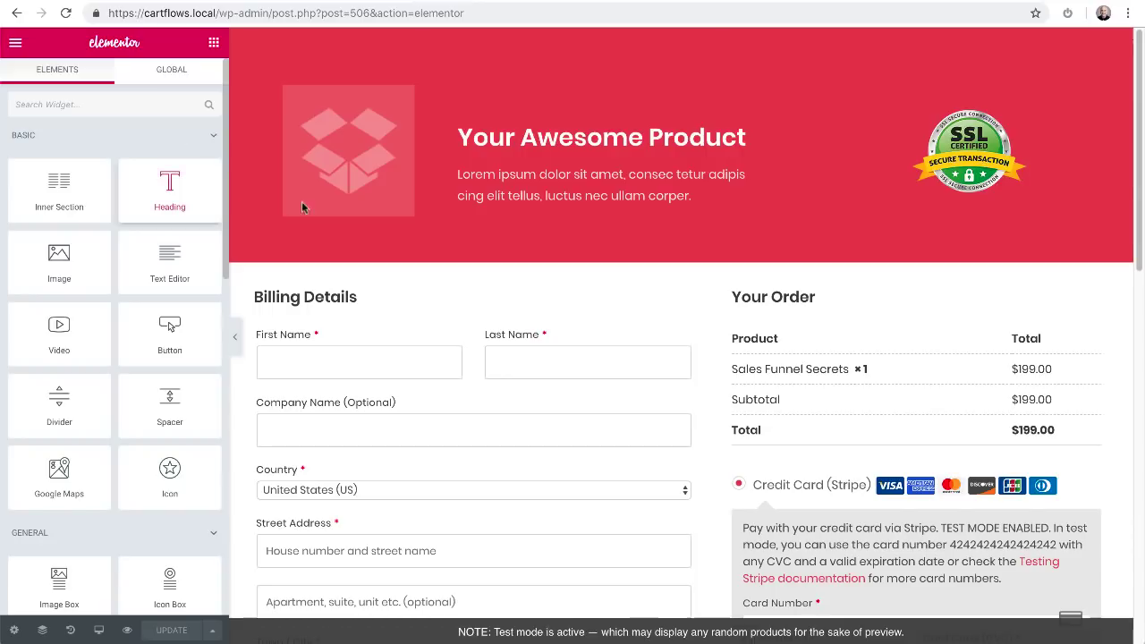
scroll(424, 199, down, 2)
scroll(424, 198, down, 5)
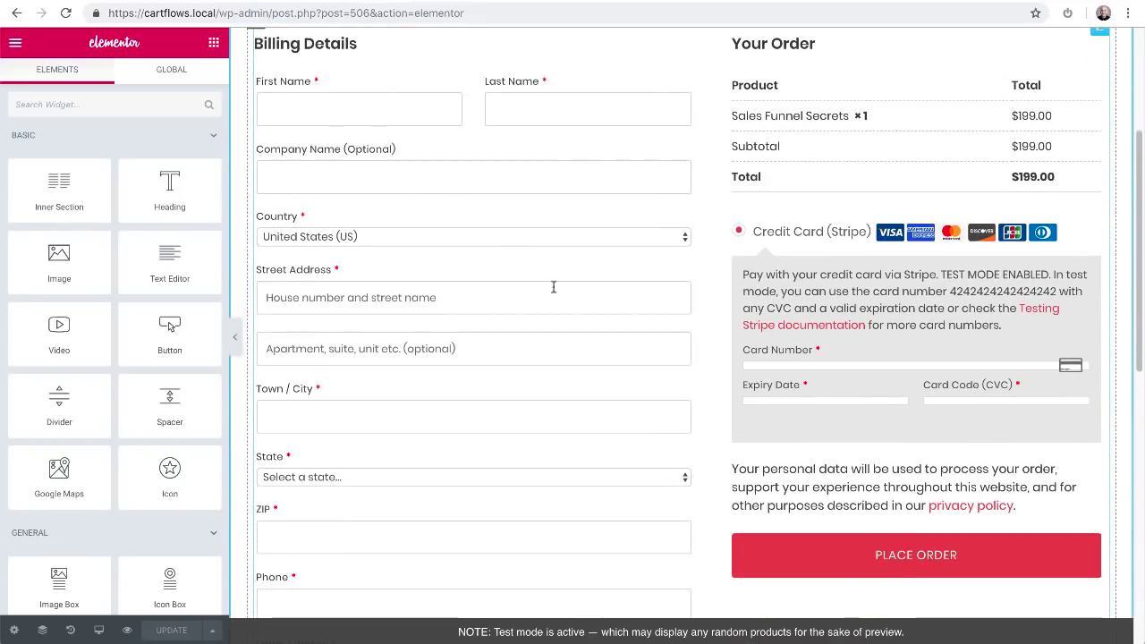
scroll(577, 249, up, 5)
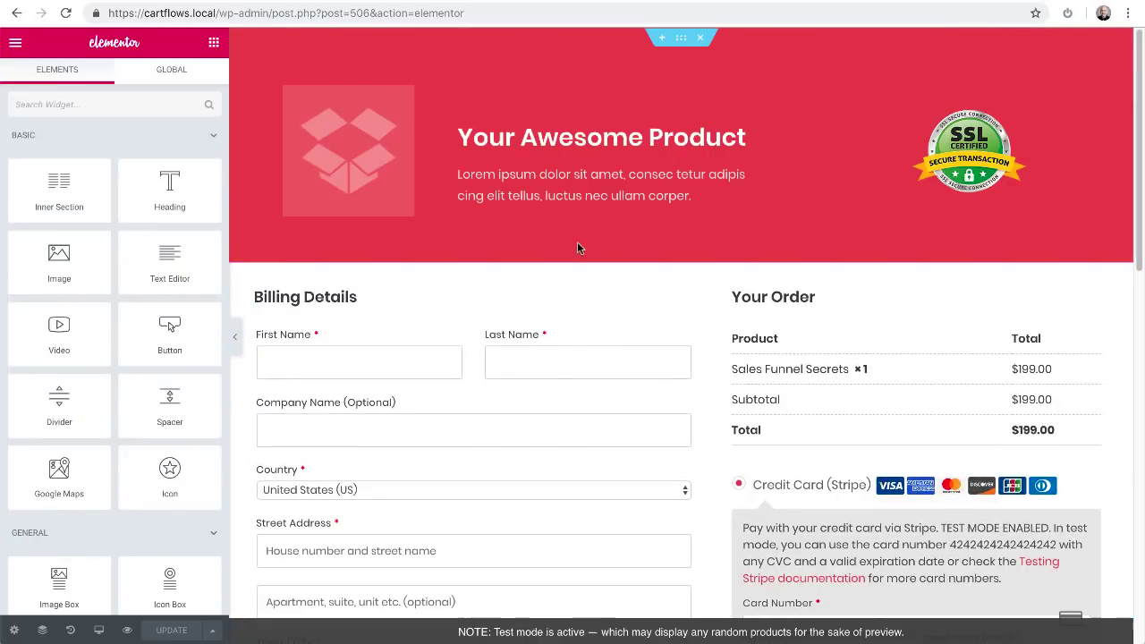
- Inspect the checkout form's cartflows_checkout shortcode and the rest of the page, and exit Elementor to the step editor
click(583, 292)
drag(125, 223, 105, 193)
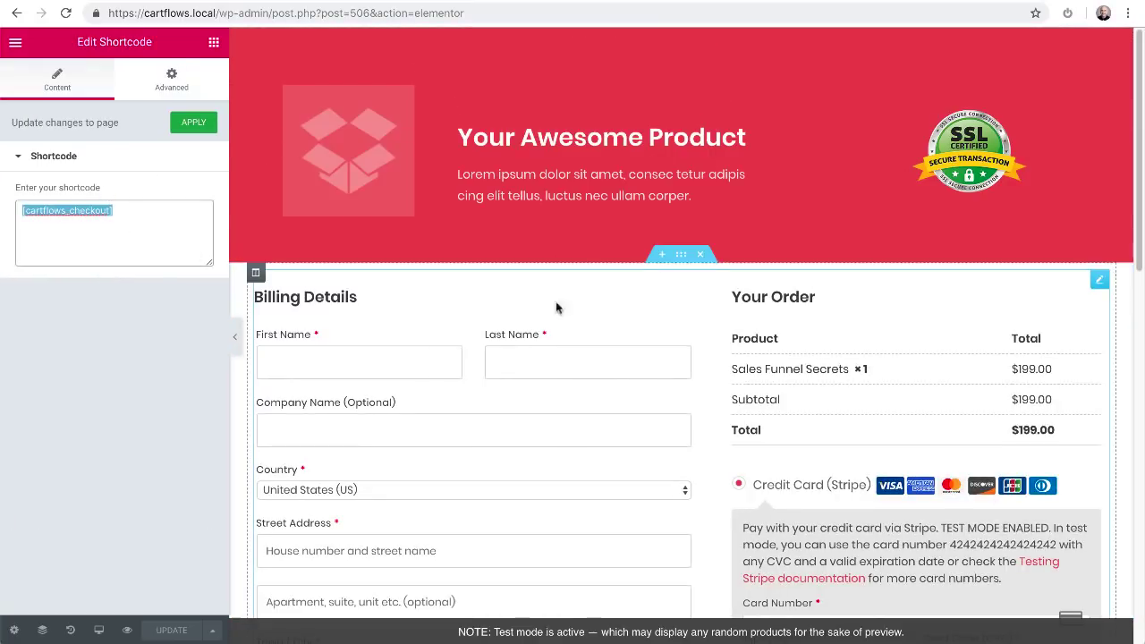
scroll(629, 381, down, 10)
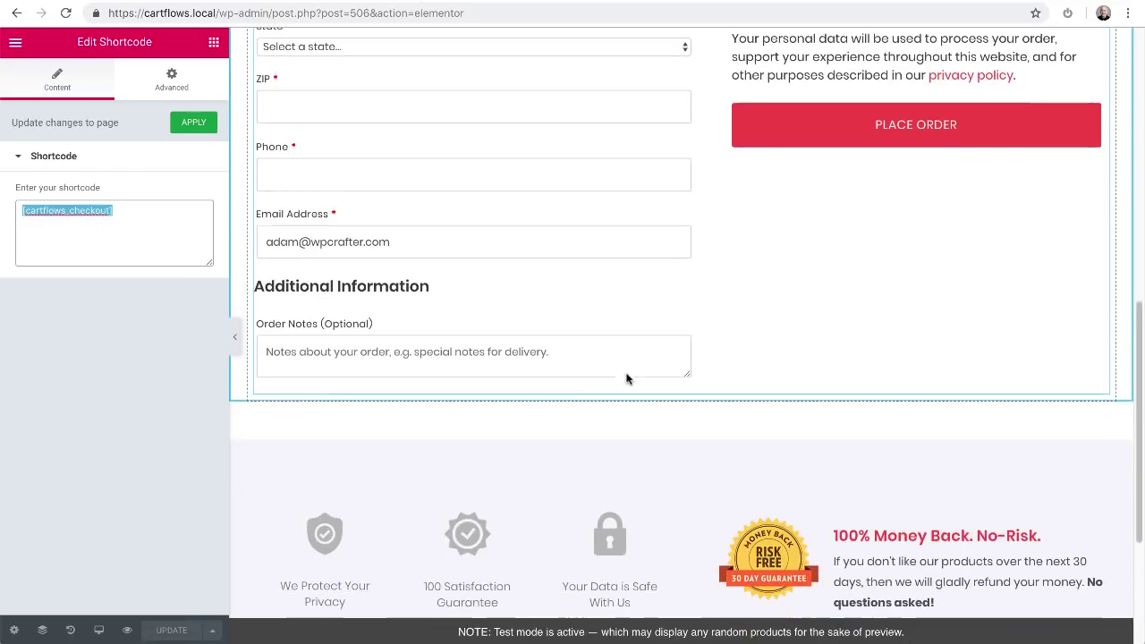
scroll(626, 373, up, 10)
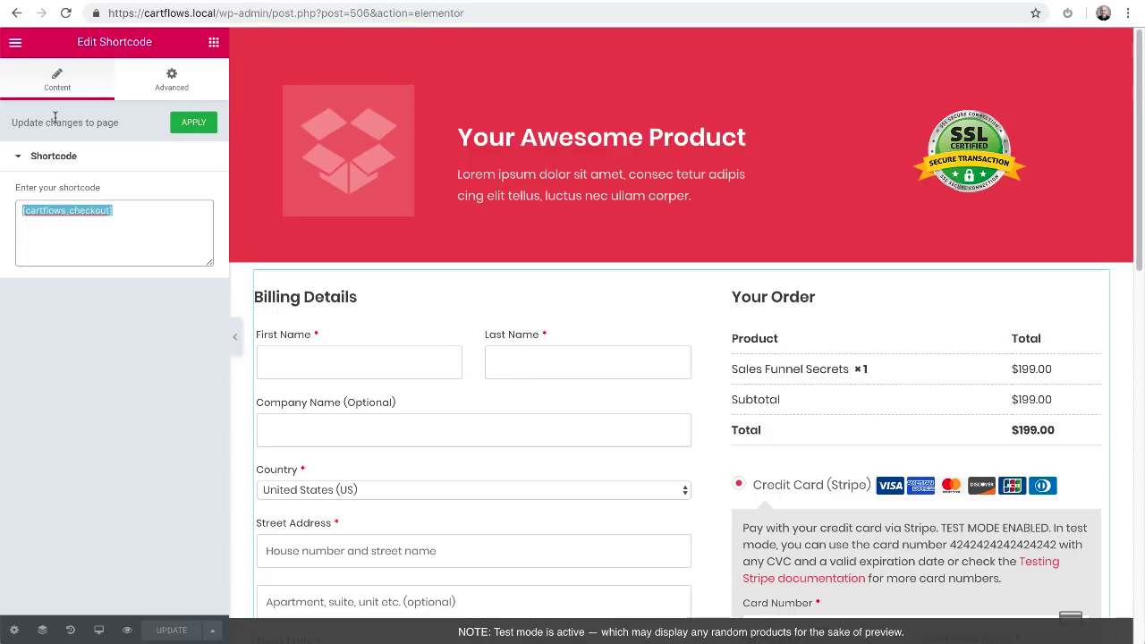
click(15, 54)
click(118, 436)
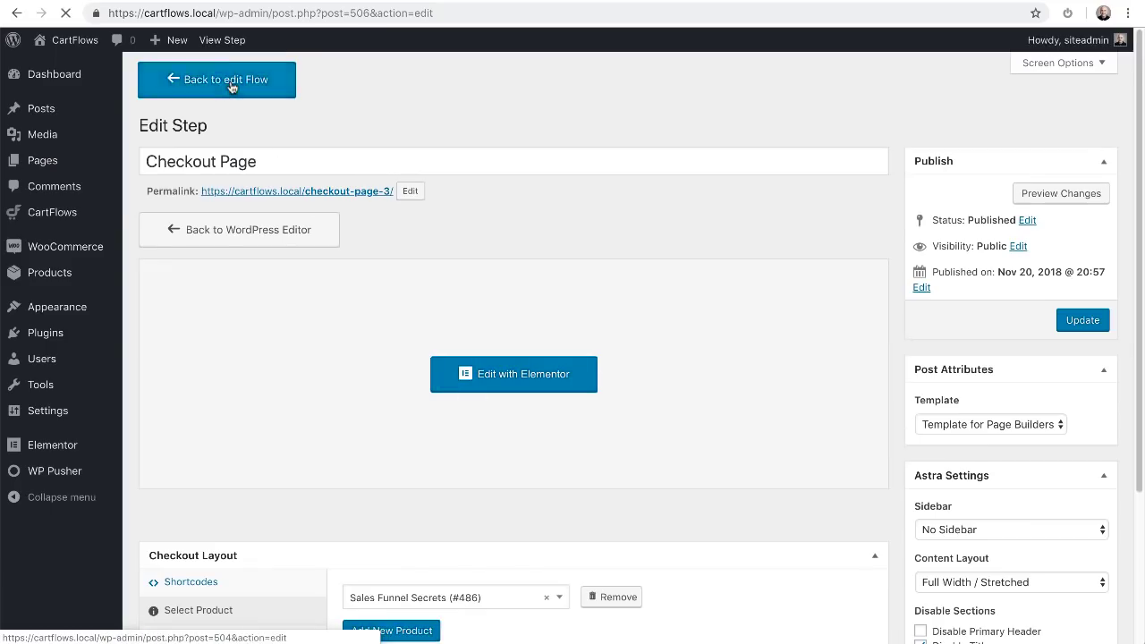
- Open the flow's Thank You Page step in Elementor and inspect the order details widget's cartflows_order_details shortcode
click(230, 86)
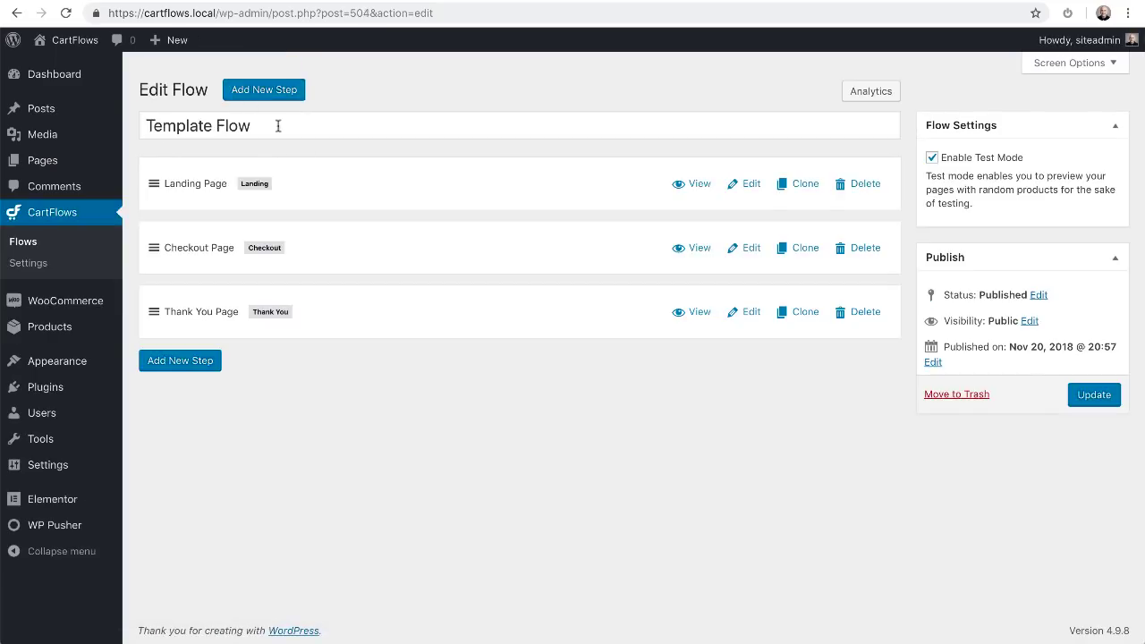
click(751, 320)
click(511, 377)
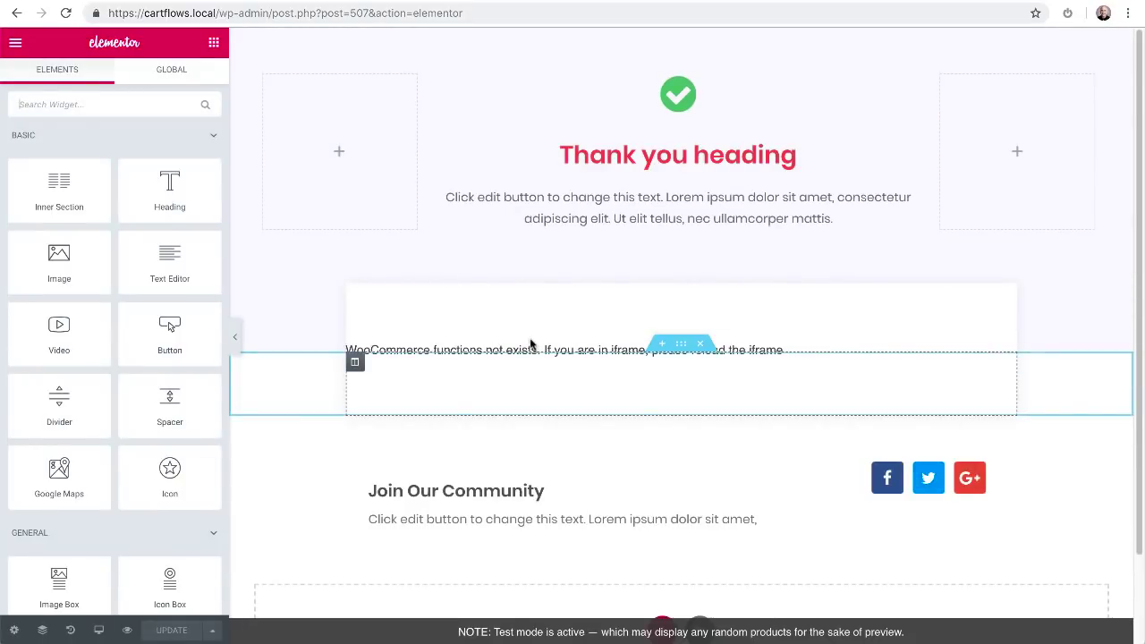
click(511, 346)
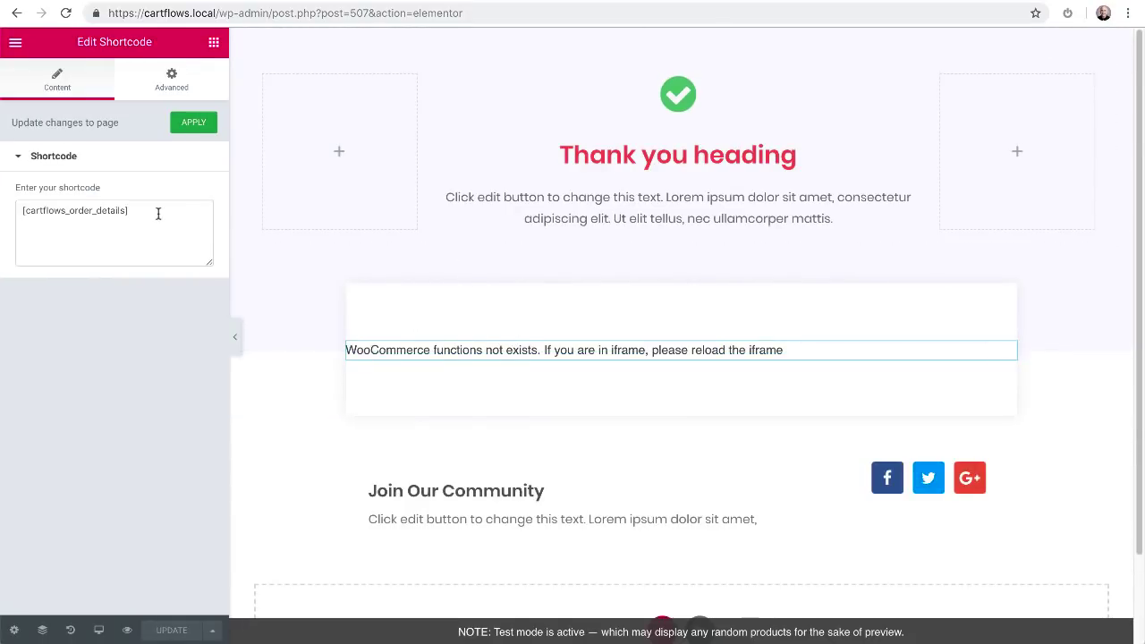
click(158, 214)
key(ctrl+a)
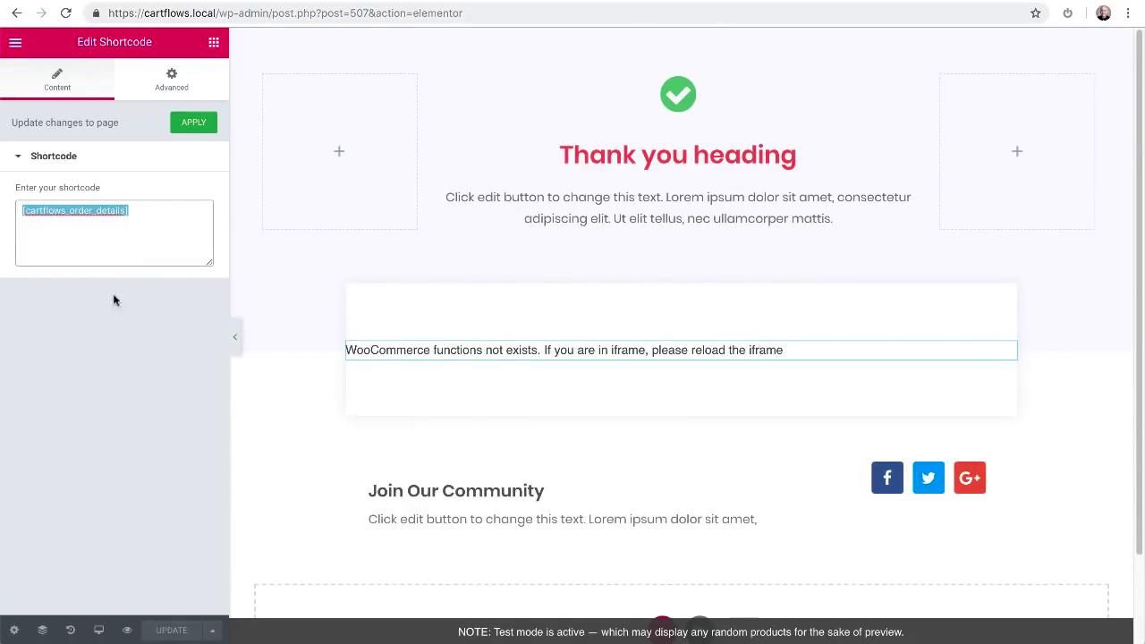
click(124, 334)
- Exit Elementor to the step editor, go back to Template Flow and return to the list of all flows
click(15, 42)
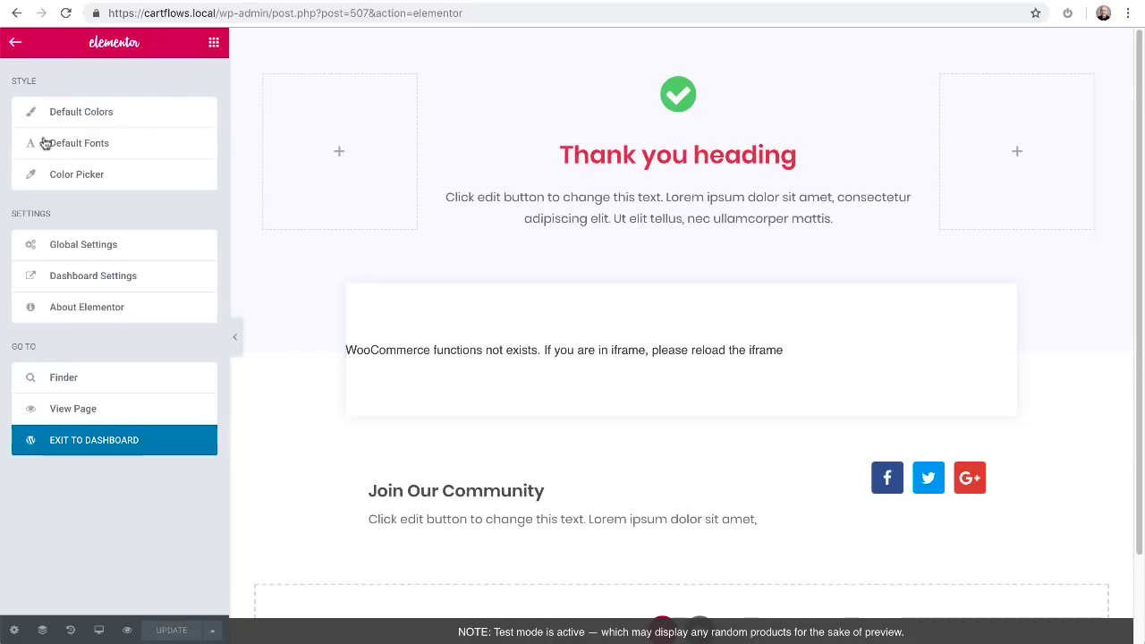
click(112, 454)
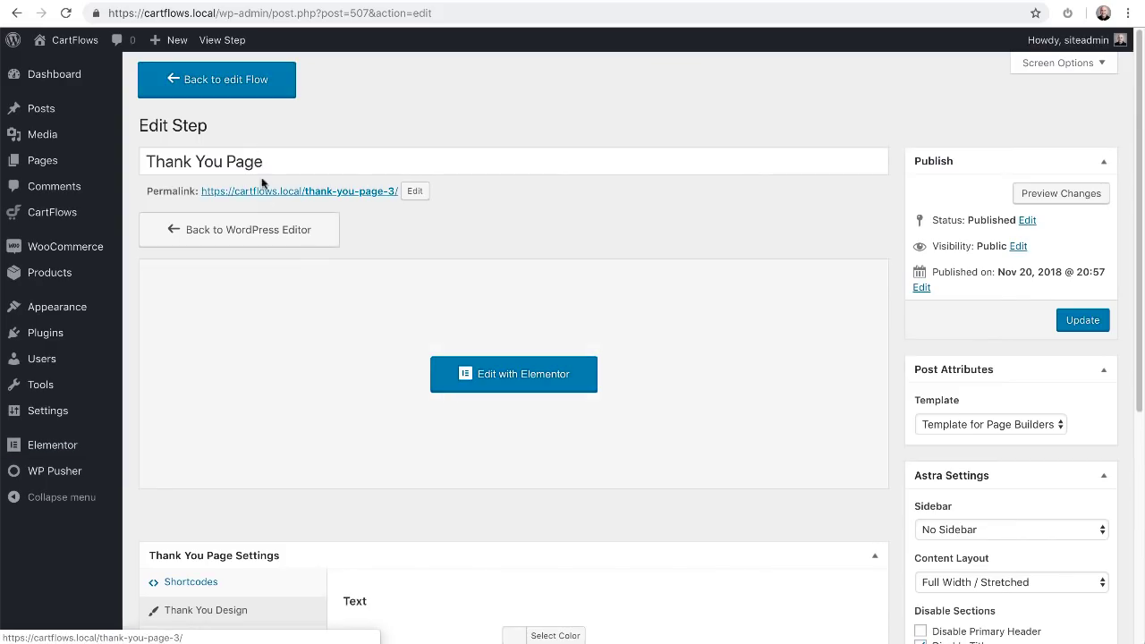
click(234, 90)
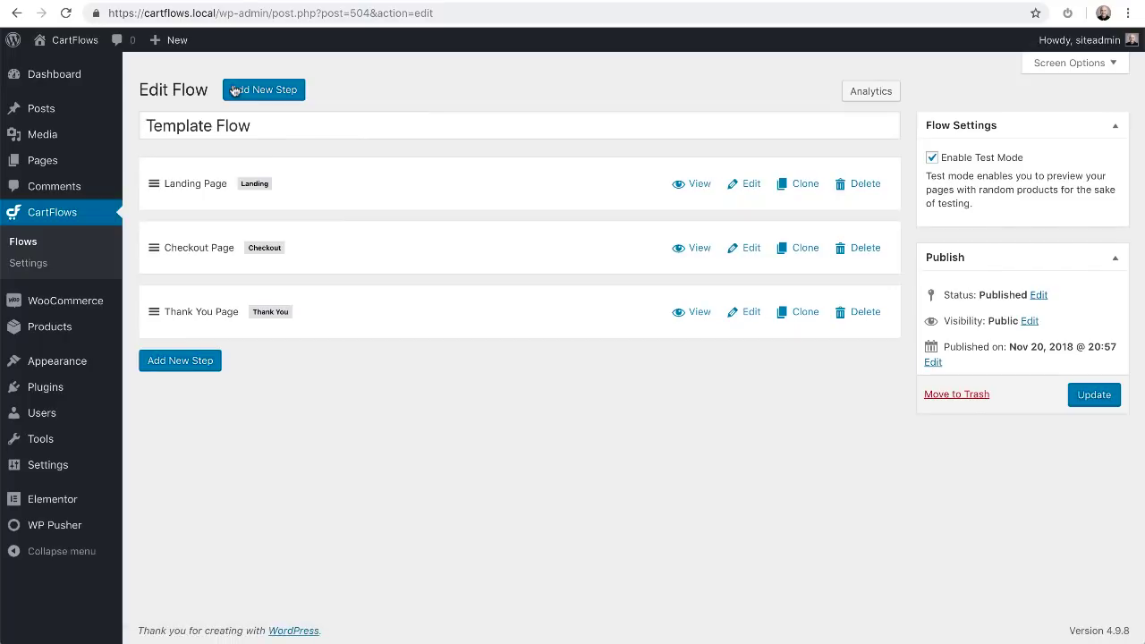
click(16, 247)
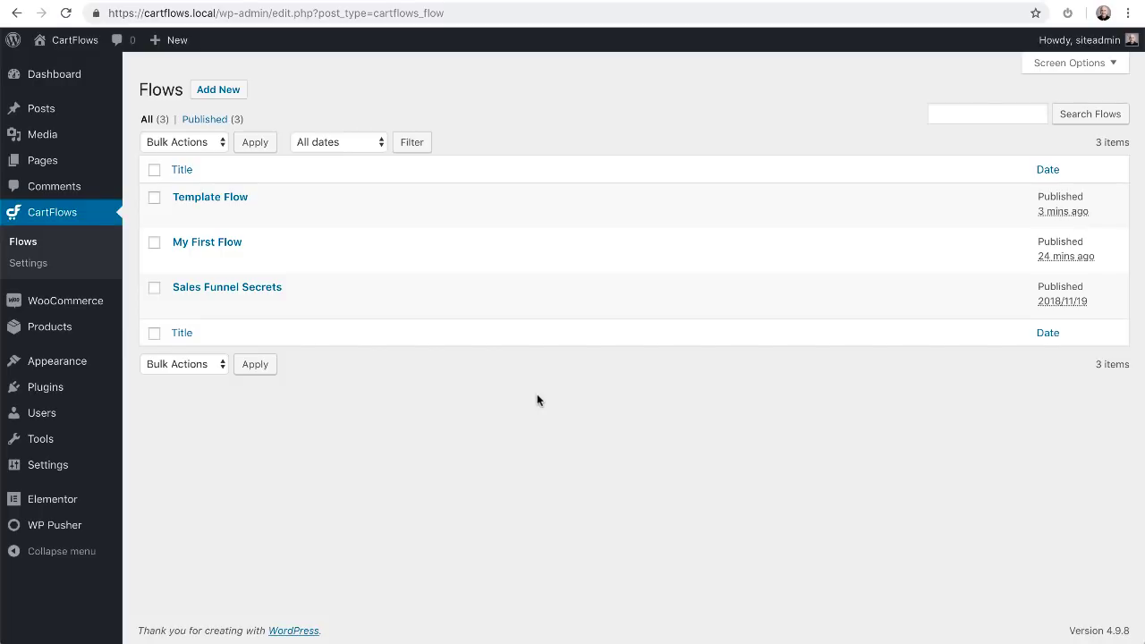
mouse_move(70, 305)
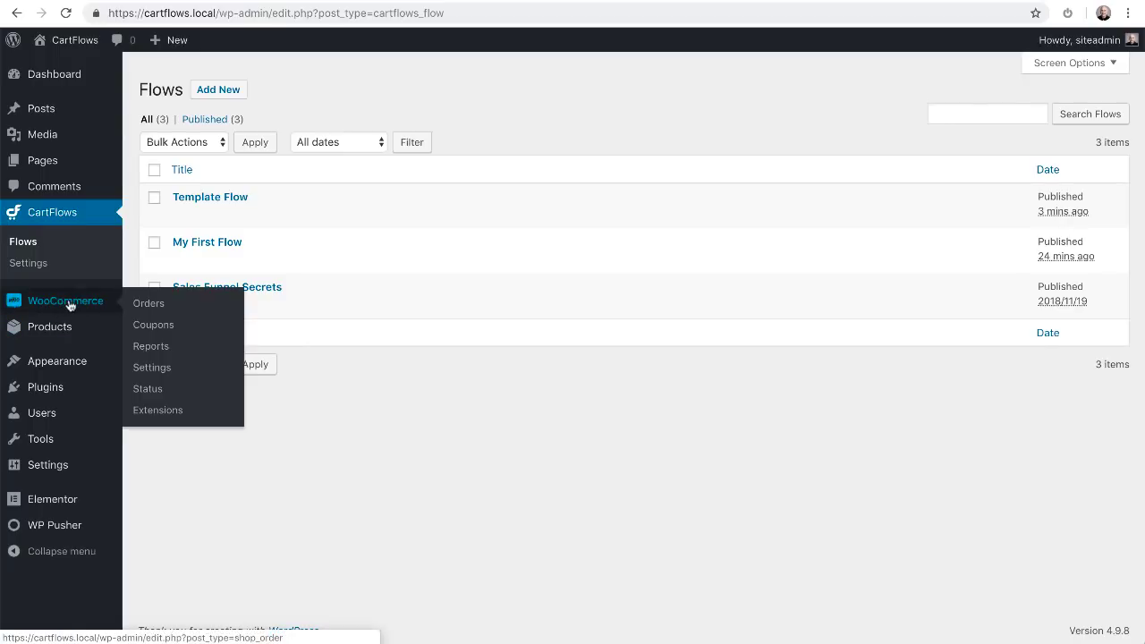